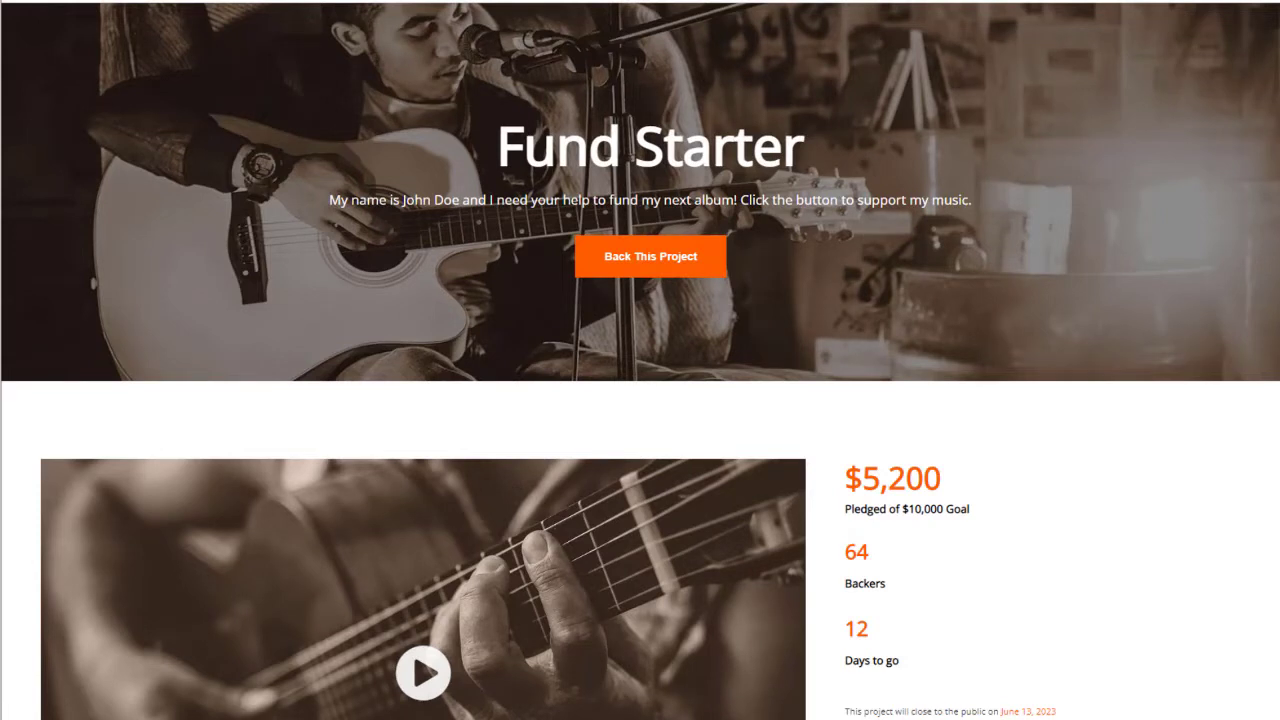
Review the Fund Starter crowdfunding page from its header and pledge figures through the funding packages to the rewards section.
scroll(640, 360, down, 5)
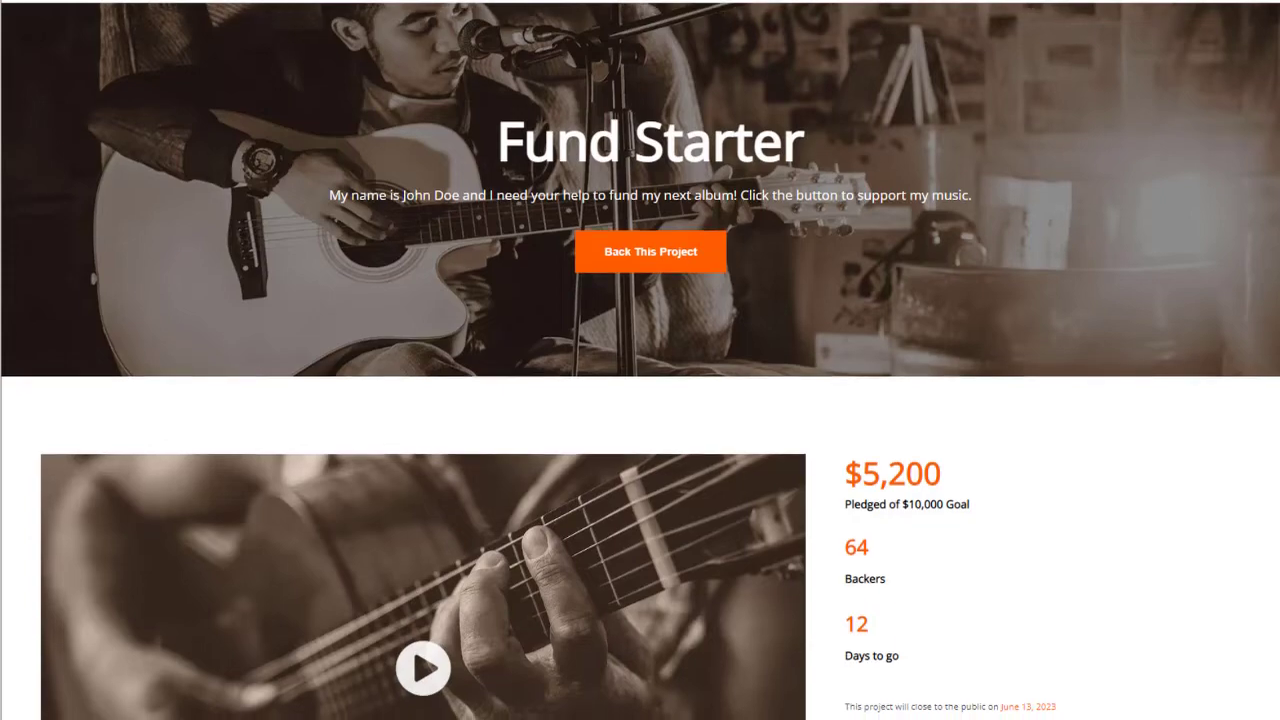
scroll(640, 360, up, 5)
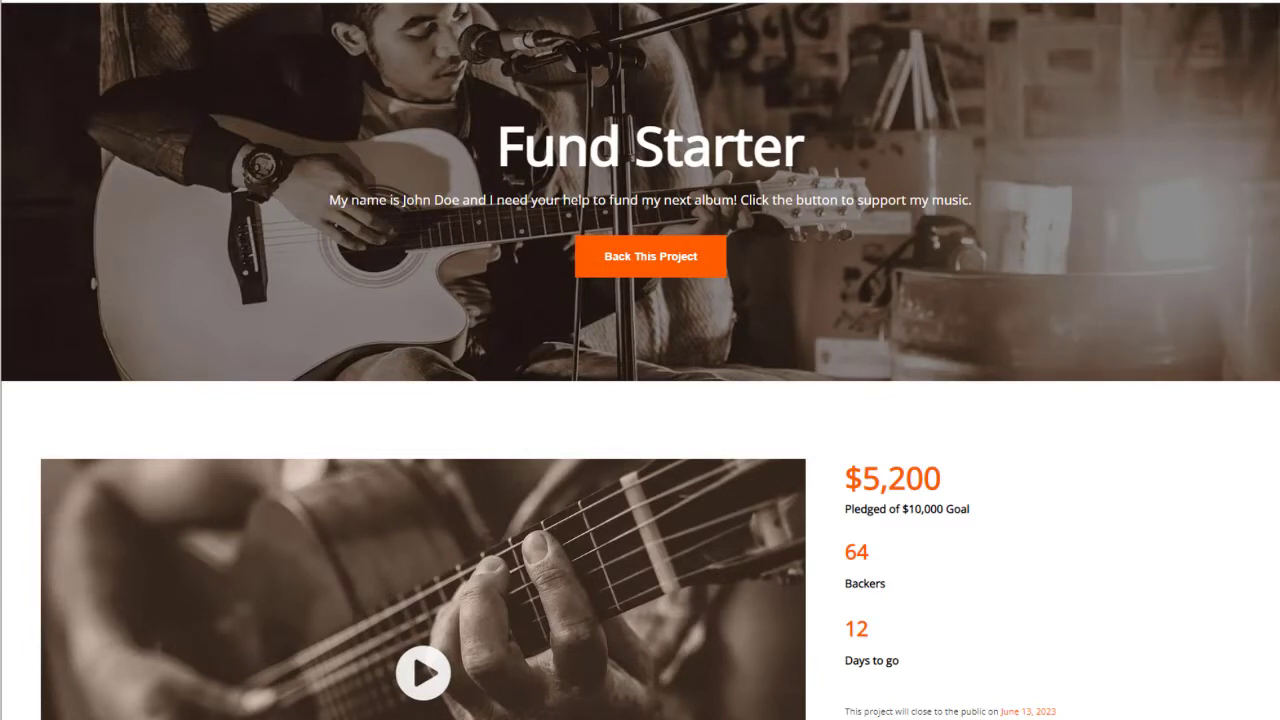
scroll(640, 360, down, 2)
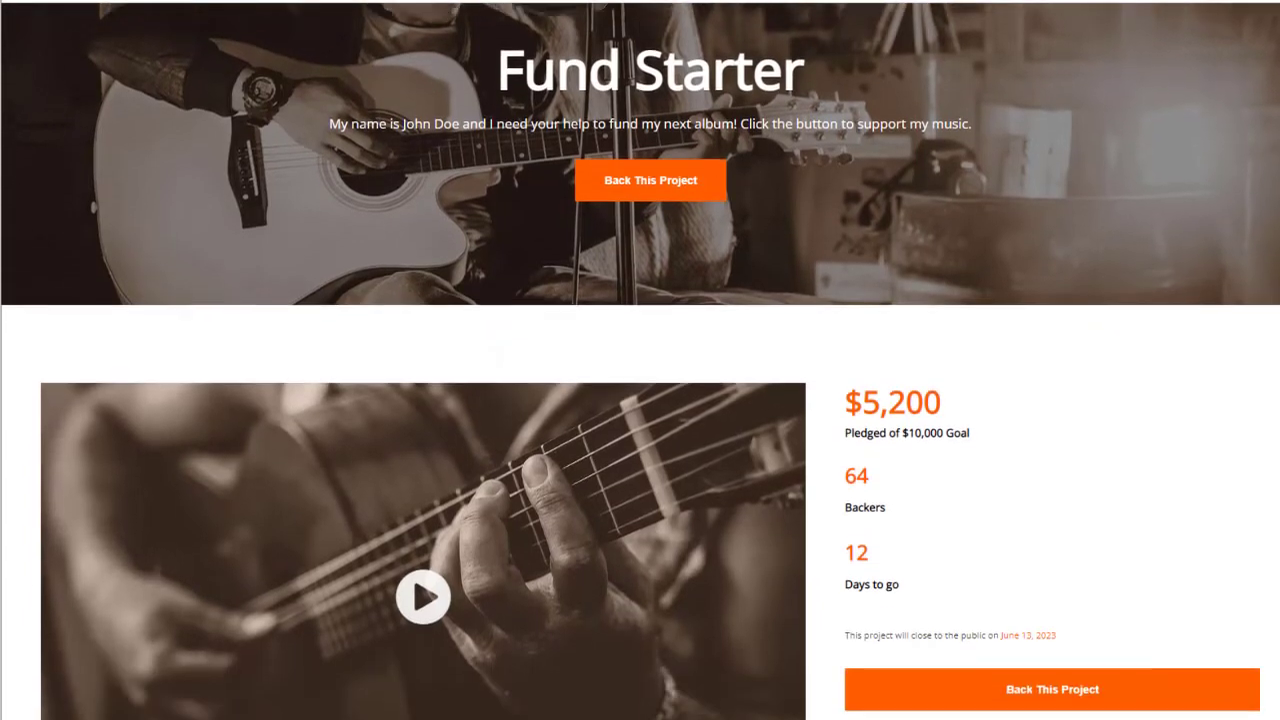
scroll(640, 360, up, 2)
scroll(1260, 121, down, 1)
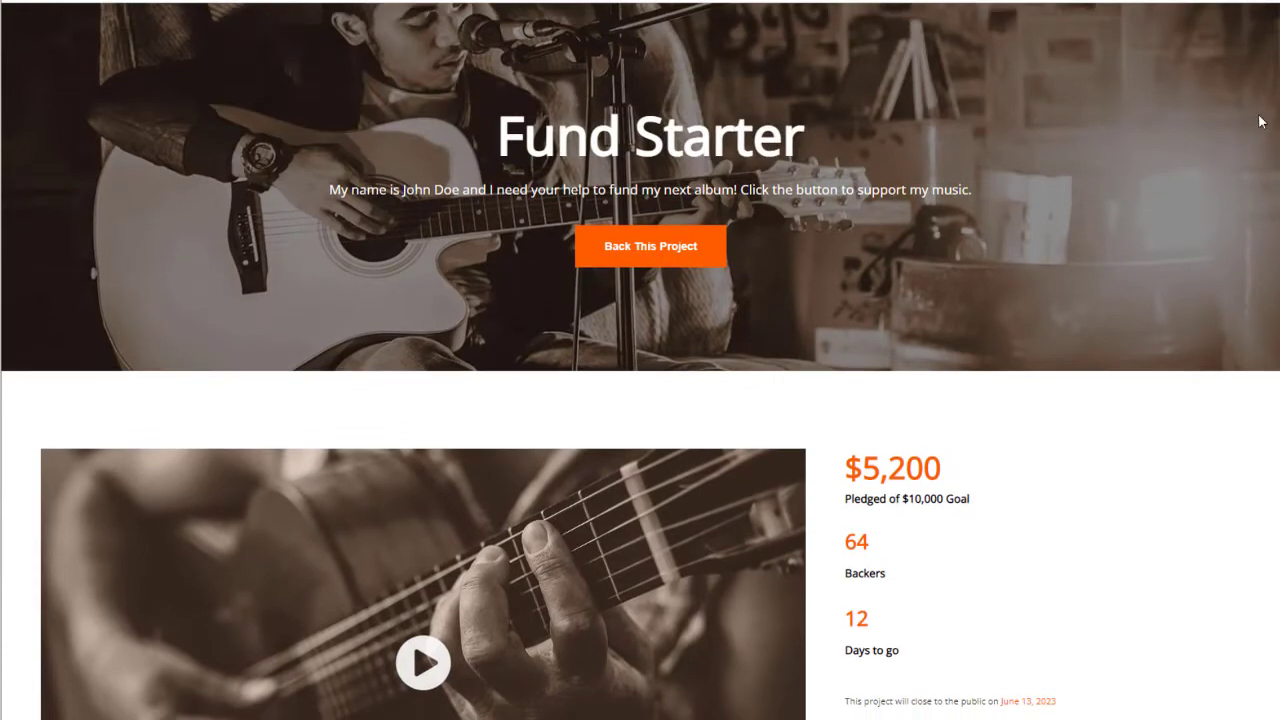
scroll(1080, 243, down, 3)
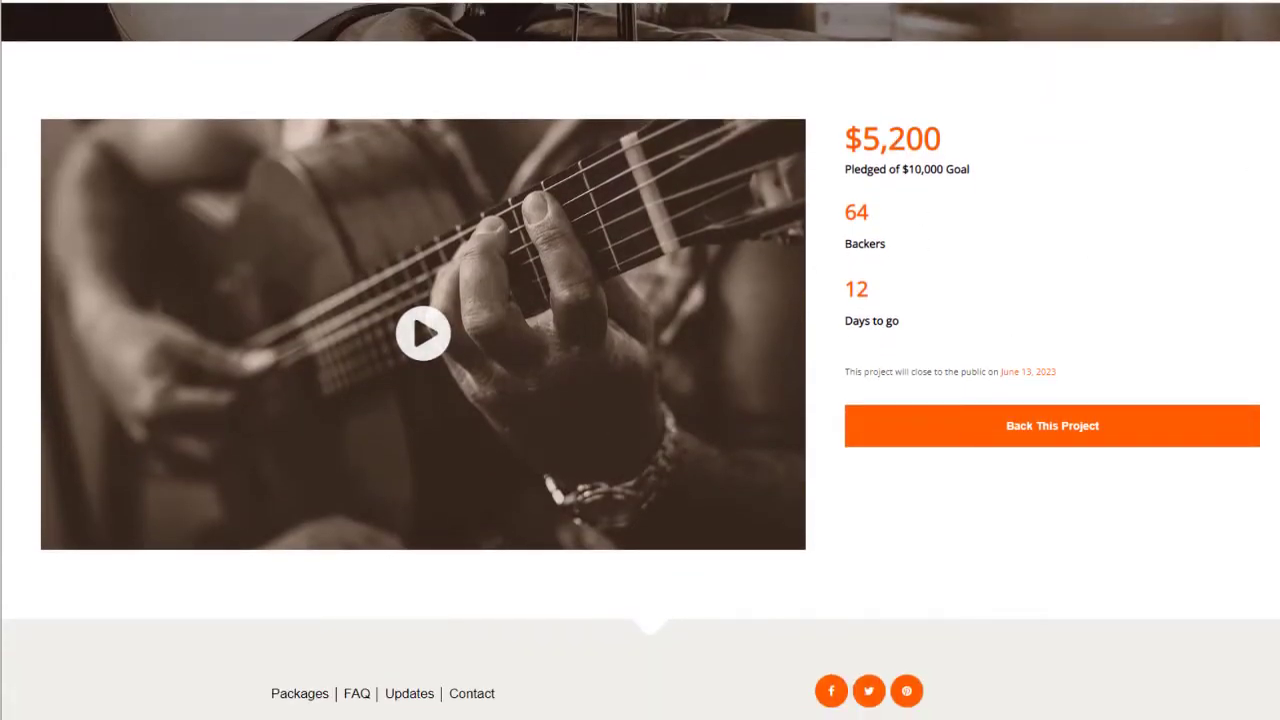
scroll(636, 189, down, 5)
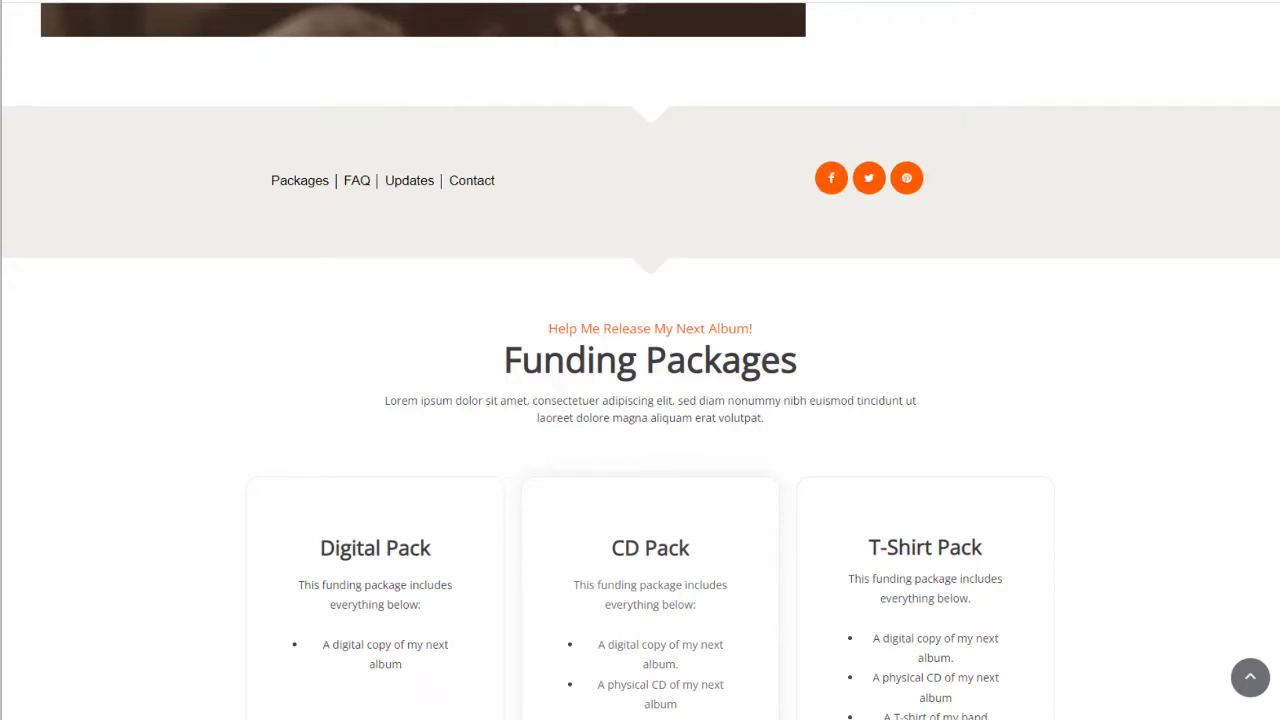
scroll(684, 230, down, 2)
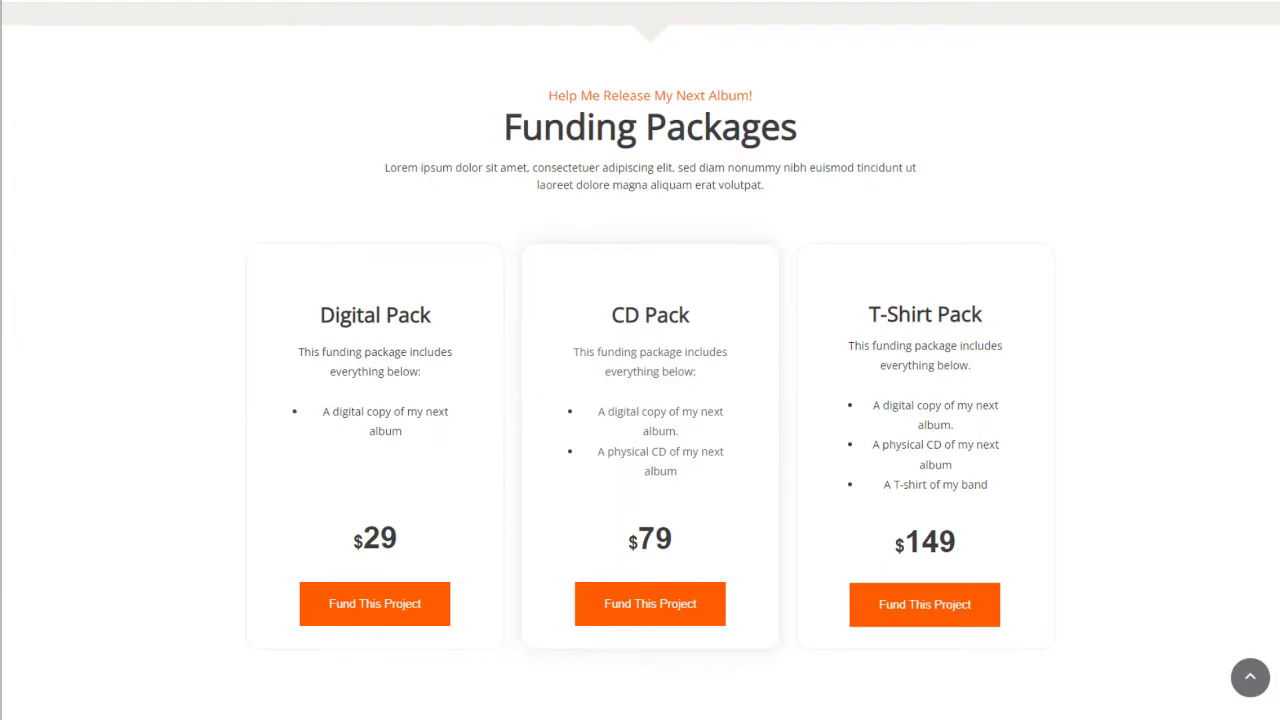
scroll(640, 360, down, 8)
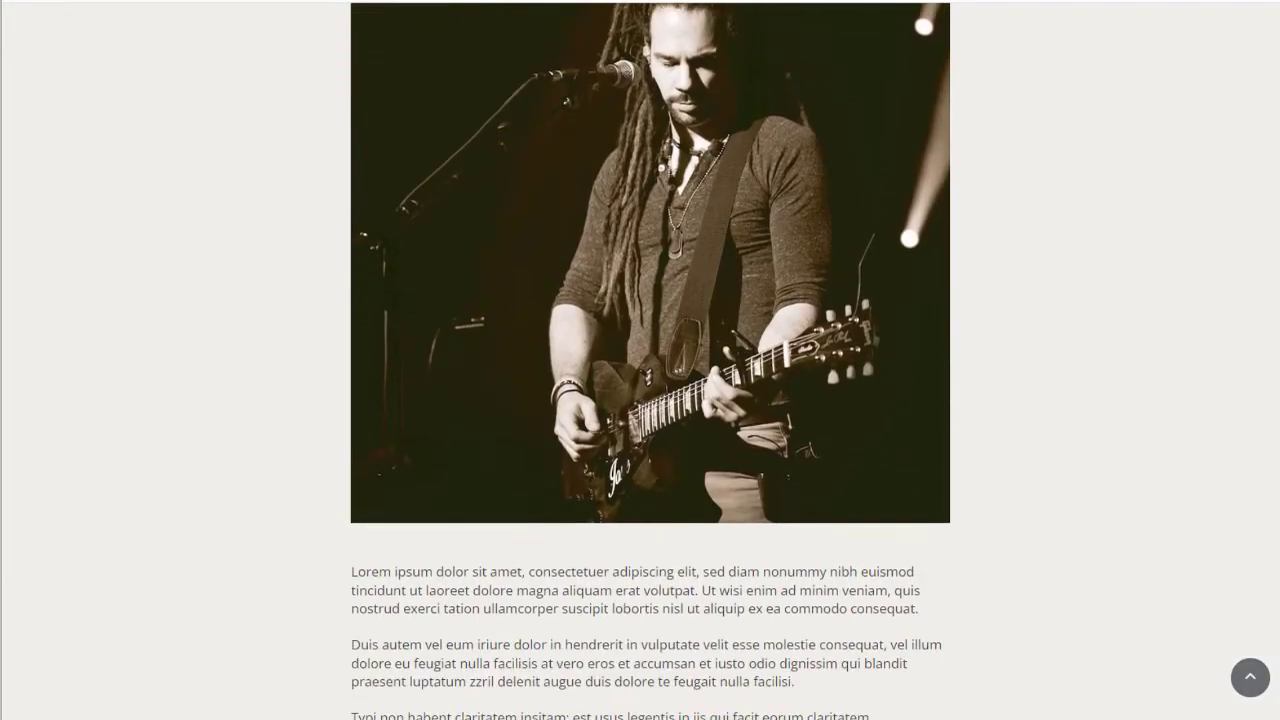
scroll(640, 360, down, 10)
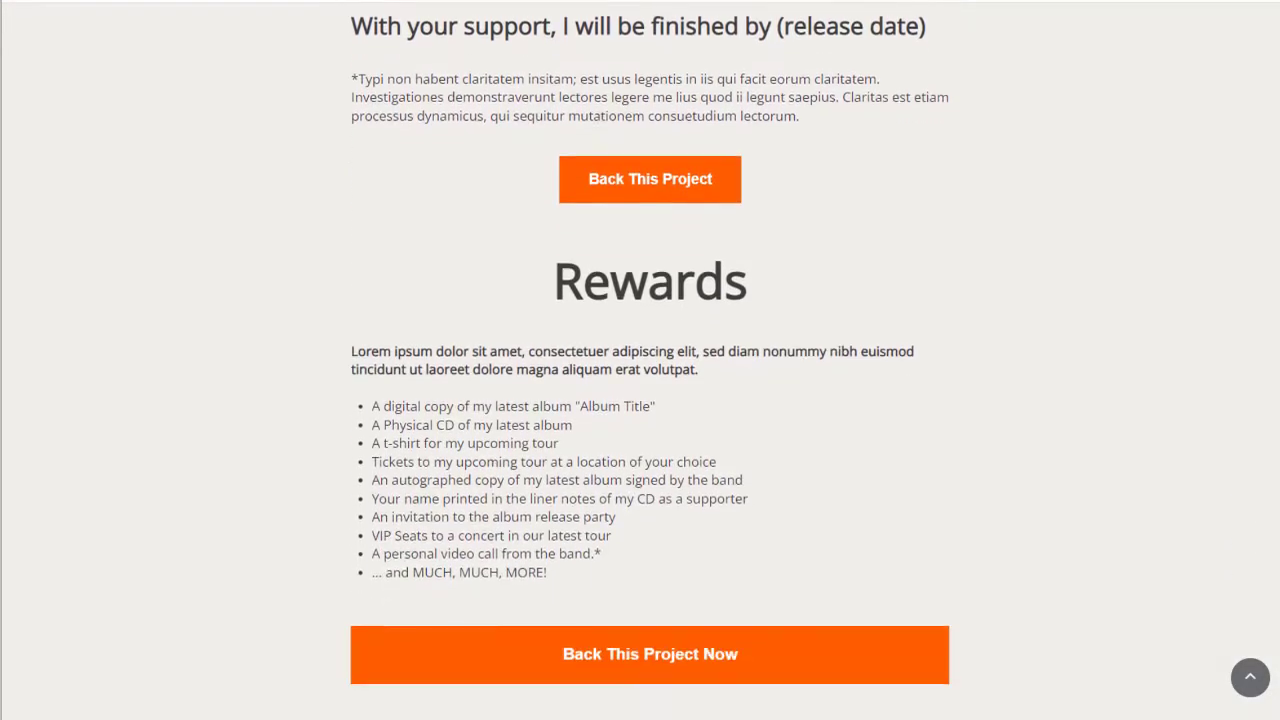
scroll(640, 360, down, 6)
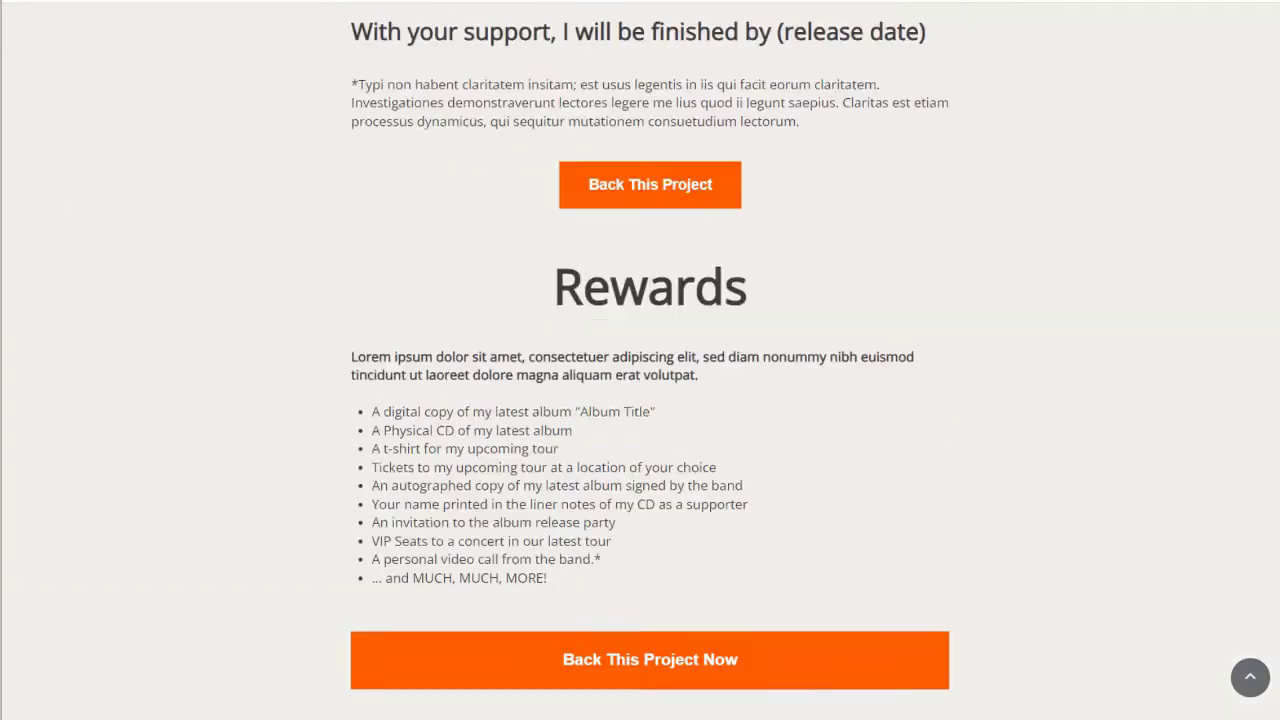
scroll(640, 360, up, 20)
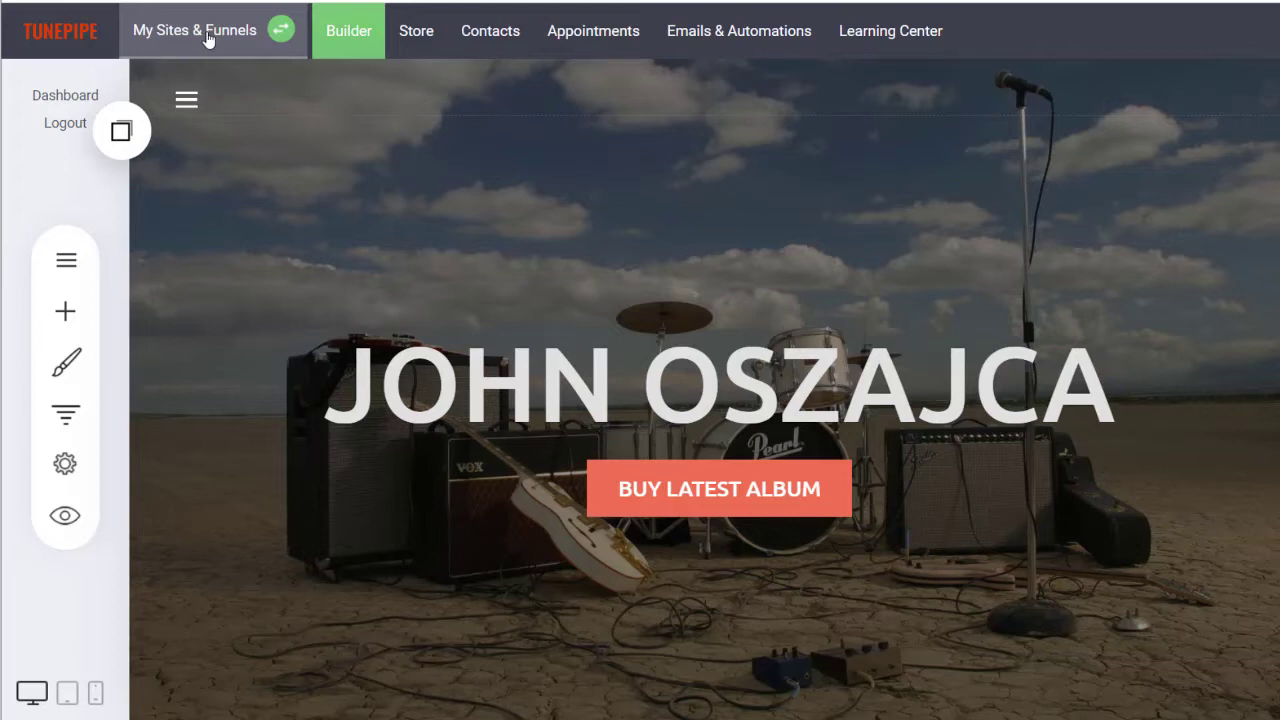
Add a page named "CF test" using the Miscellaneous template with the guitarist header and Funding Packages section.
click(66, 260)
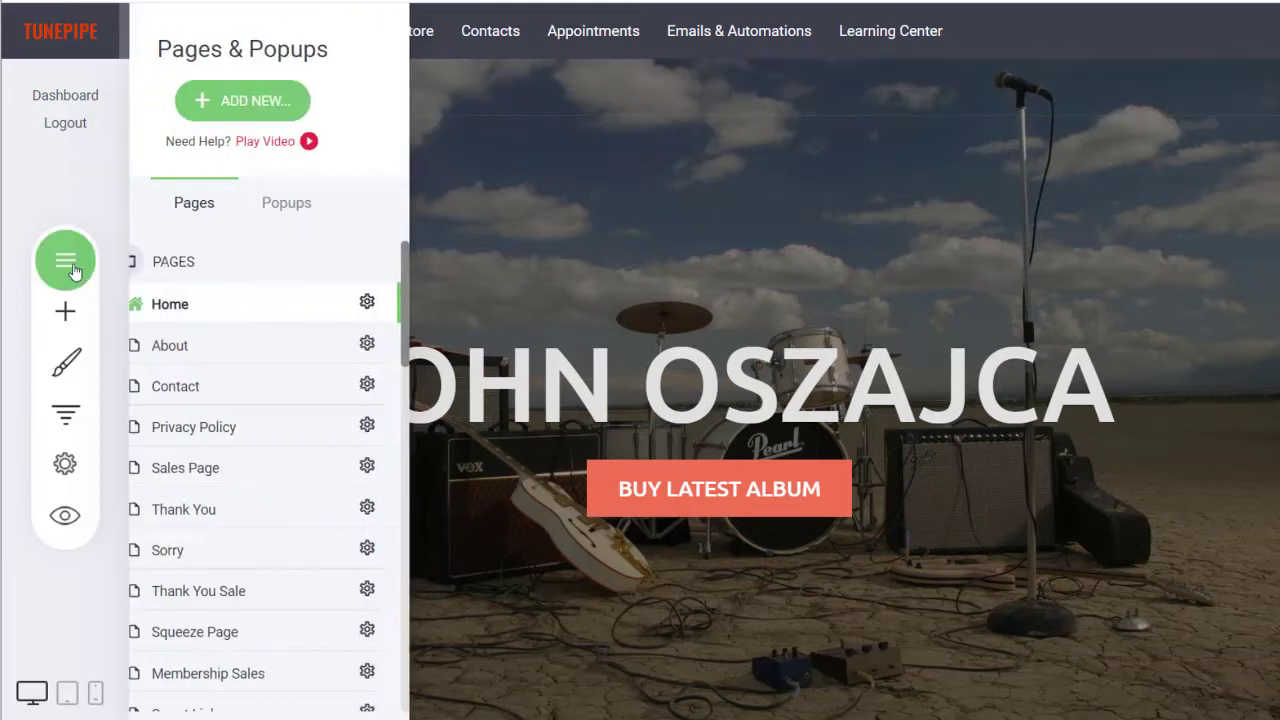
click(273, 110)
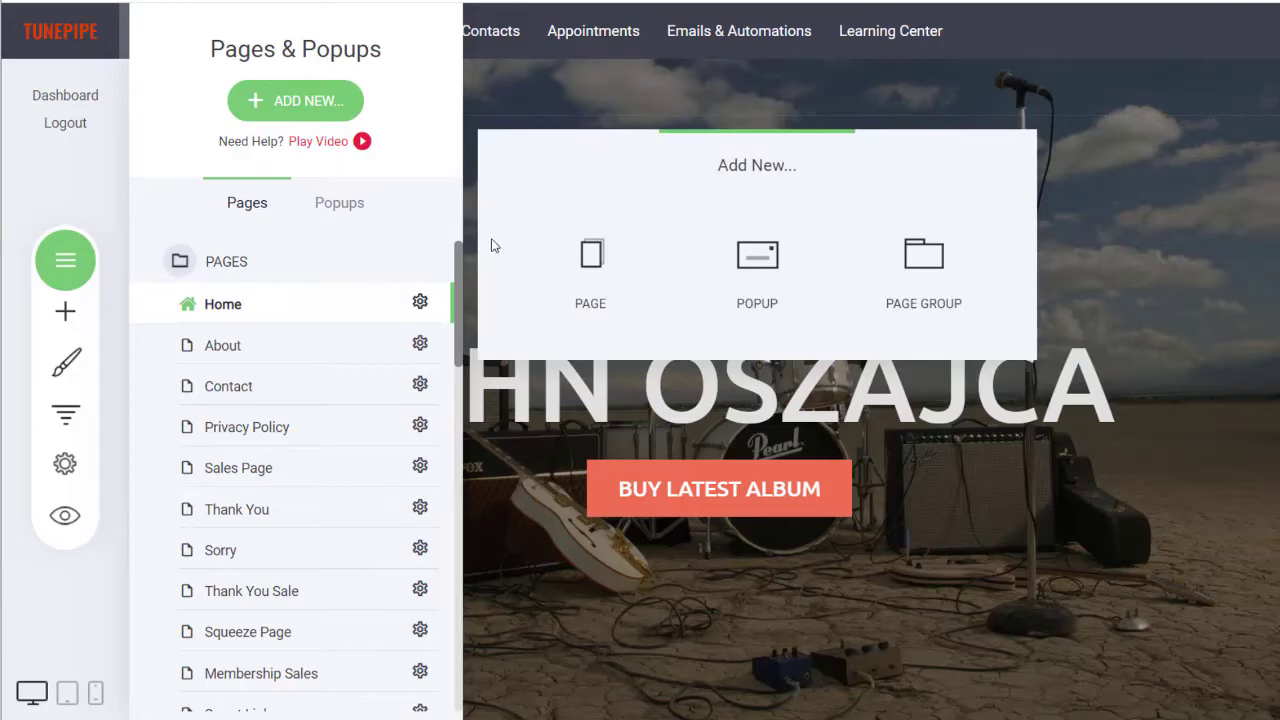
click(603, 280)
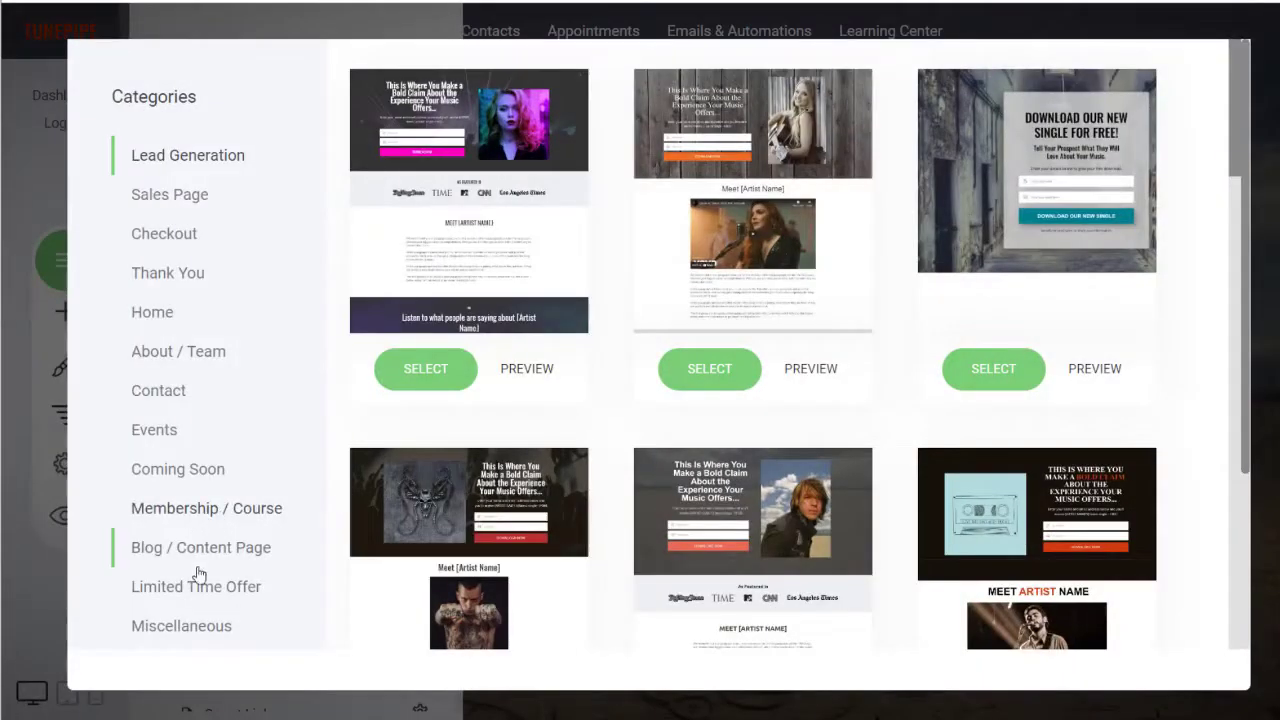
click(212, 643)
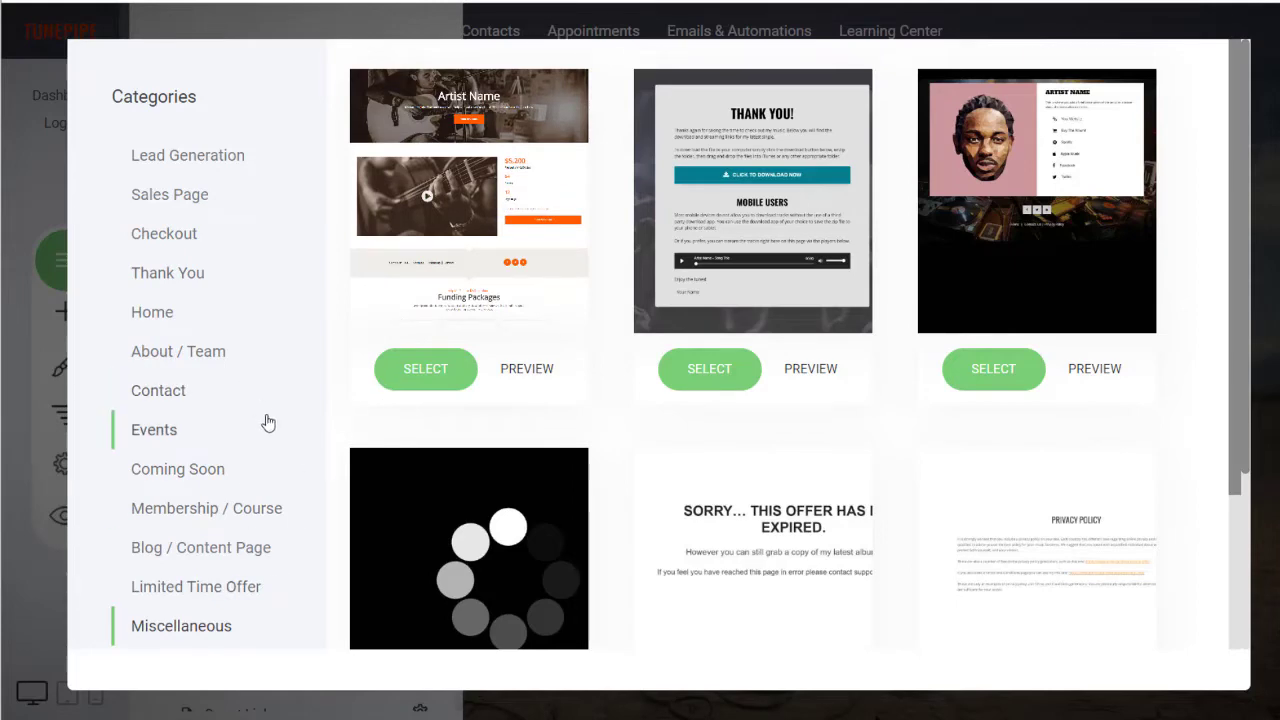
click(416, 375)
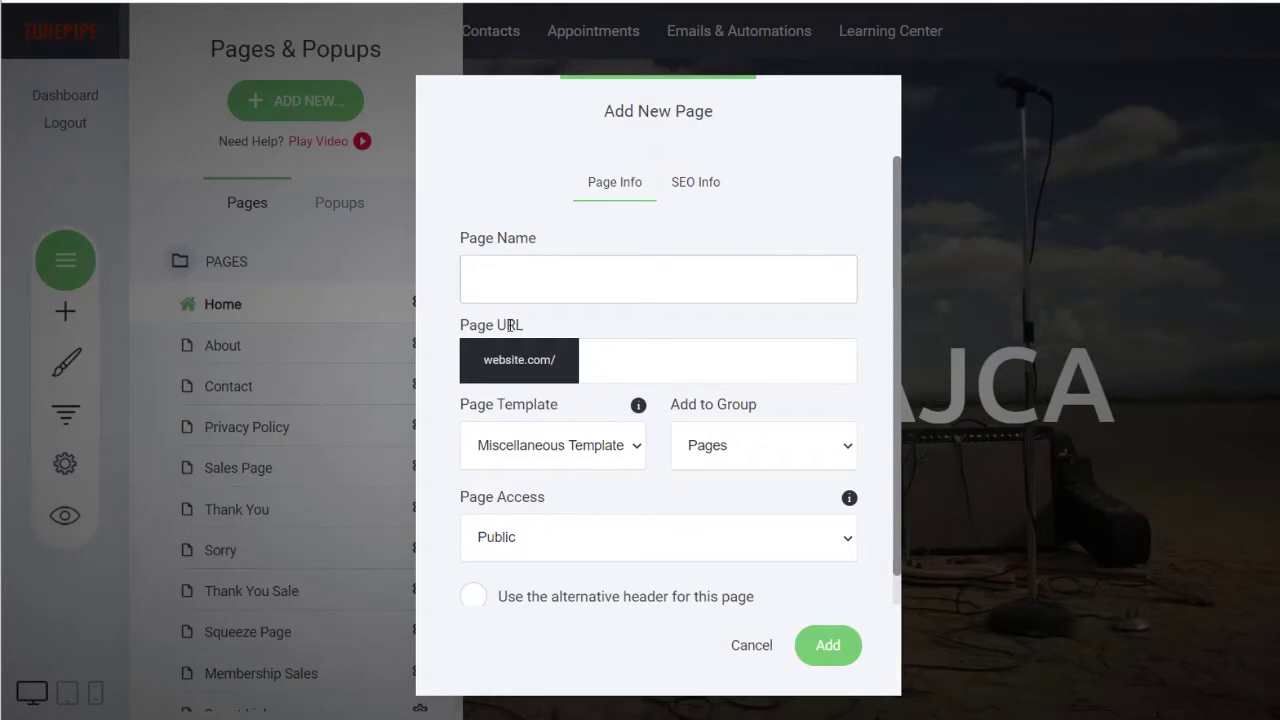
text(CF test)
click(828, 645)
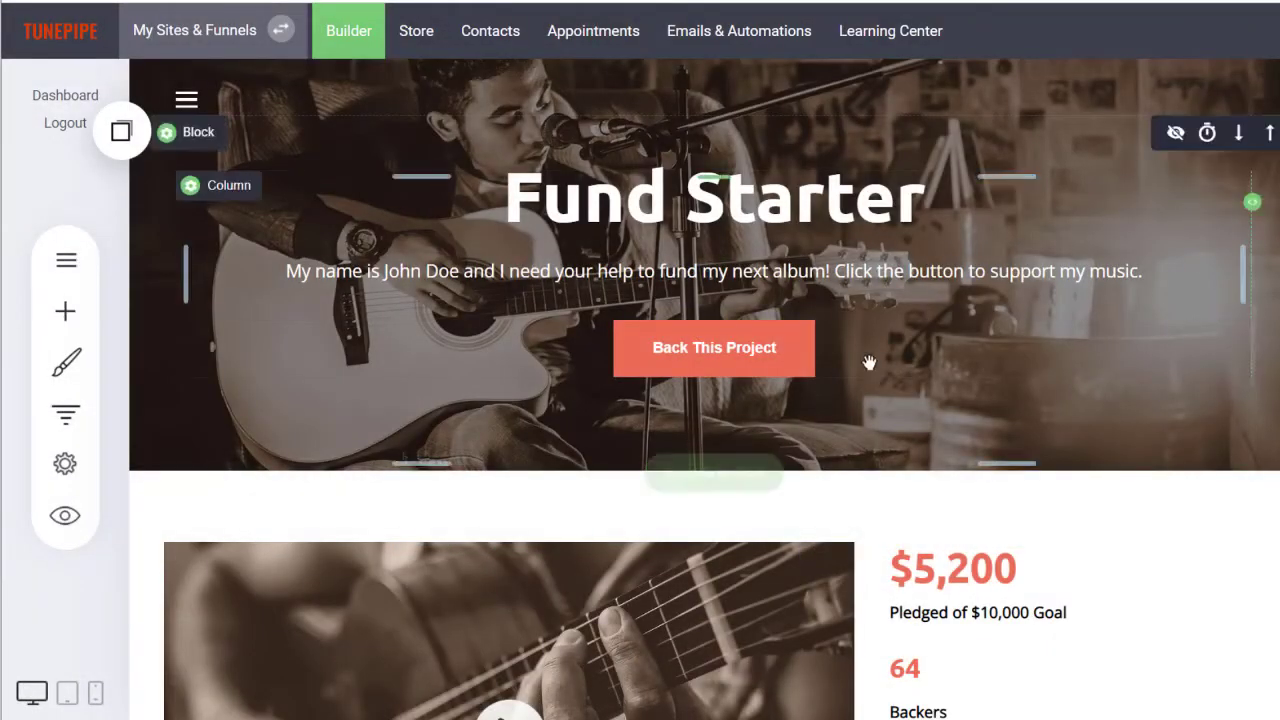
Examine the new page's global styling options and the fonts available for the "Fund Starter" heading.
scroll(704, 389, down, 1)
scroll(704, 389, down, 10)
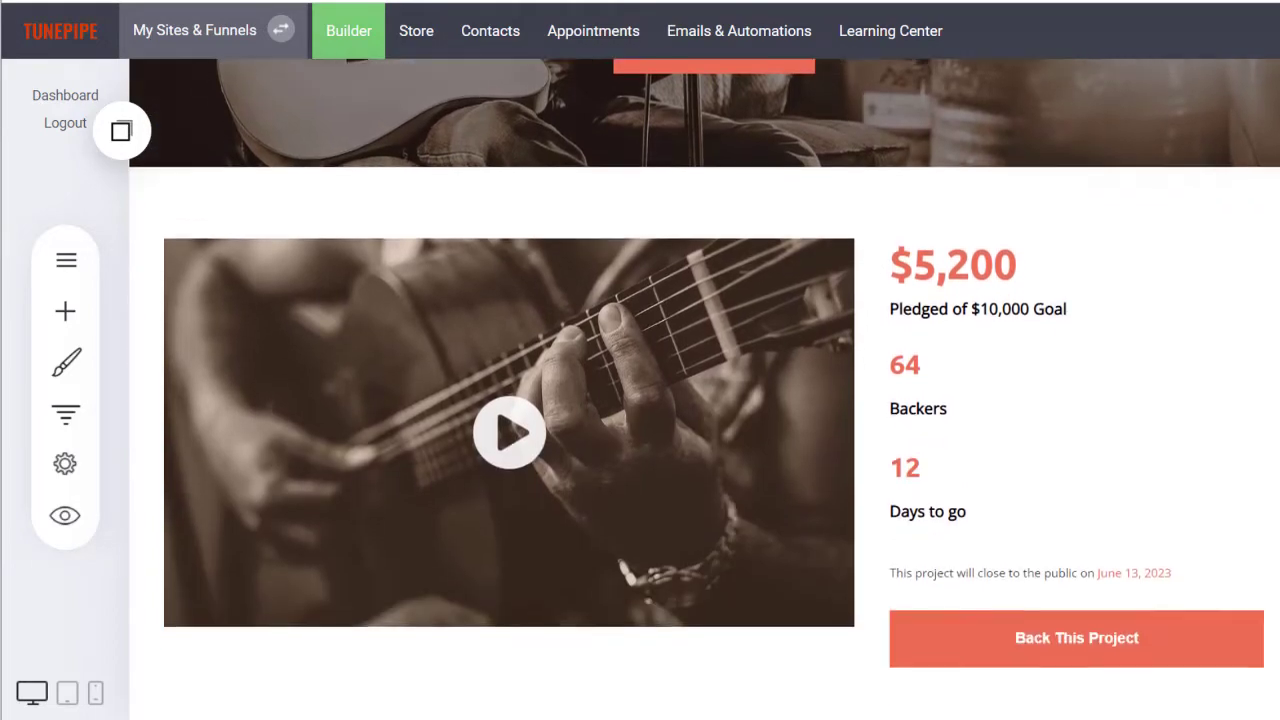
scroll(704, 389, up, 10)
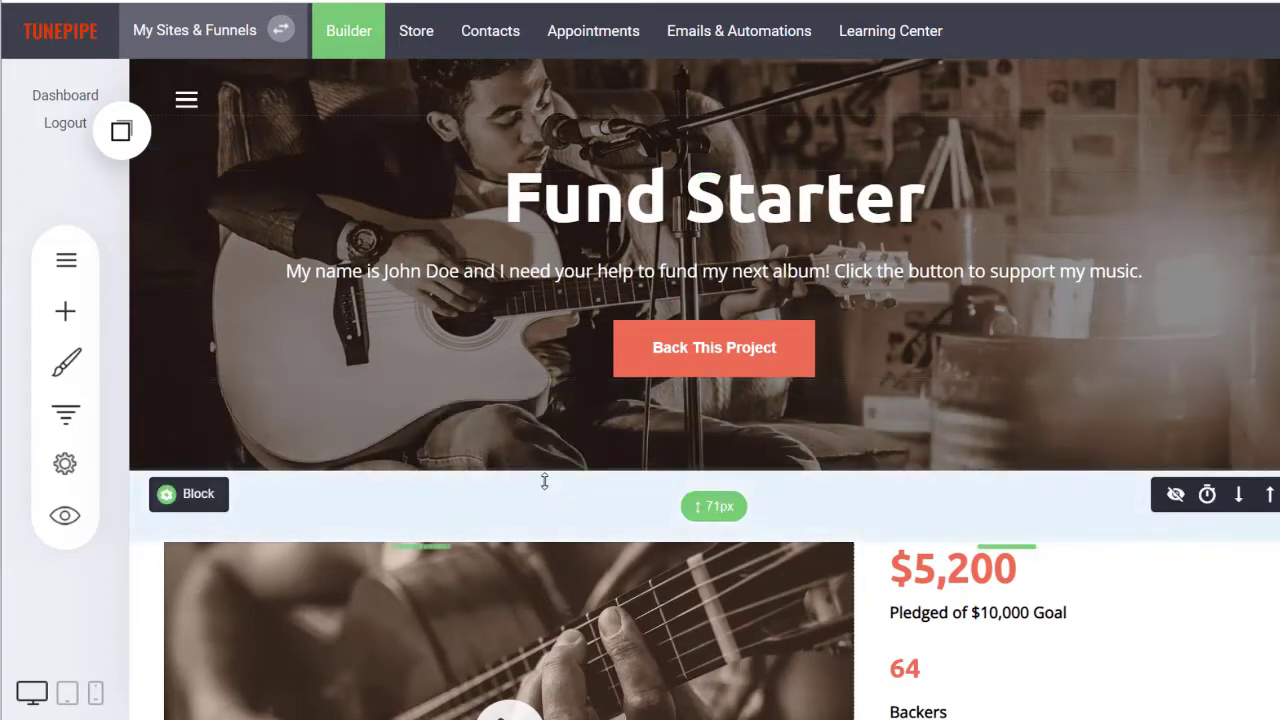
click(55, 358)
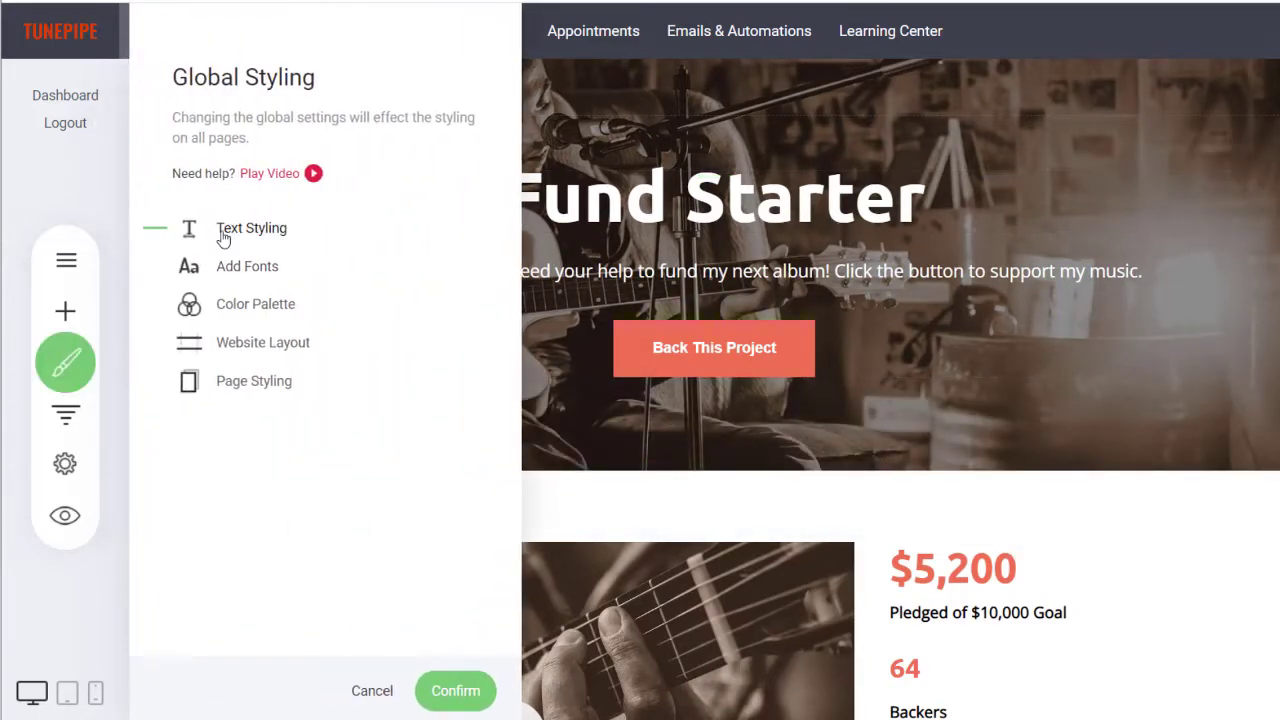
click(698, 199)
click(700, 203)
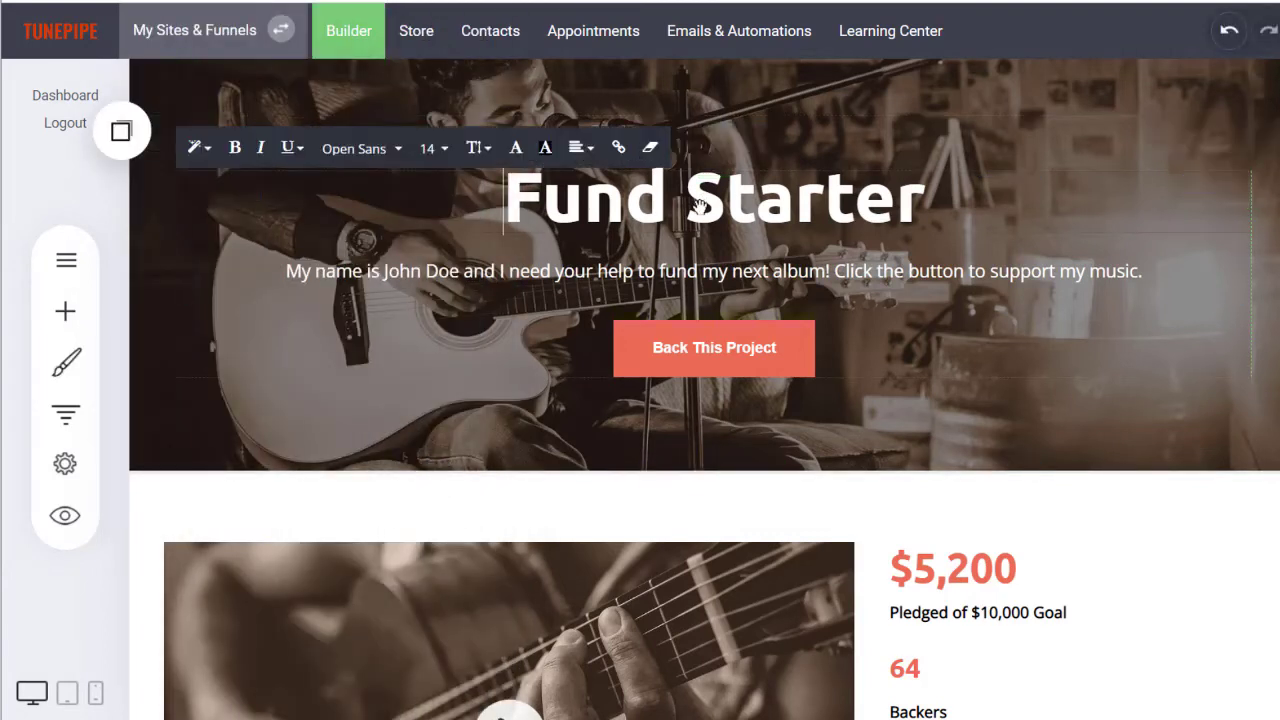
triple_click(700, 206)
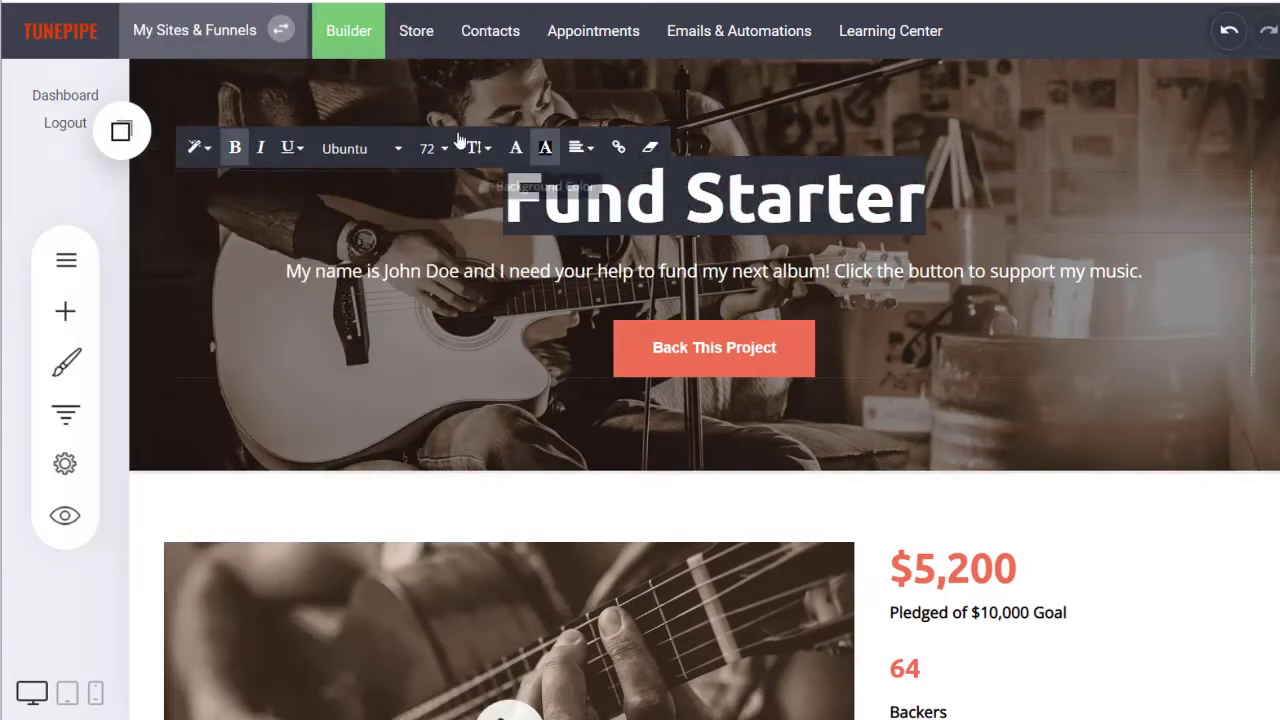
click(397, 147)
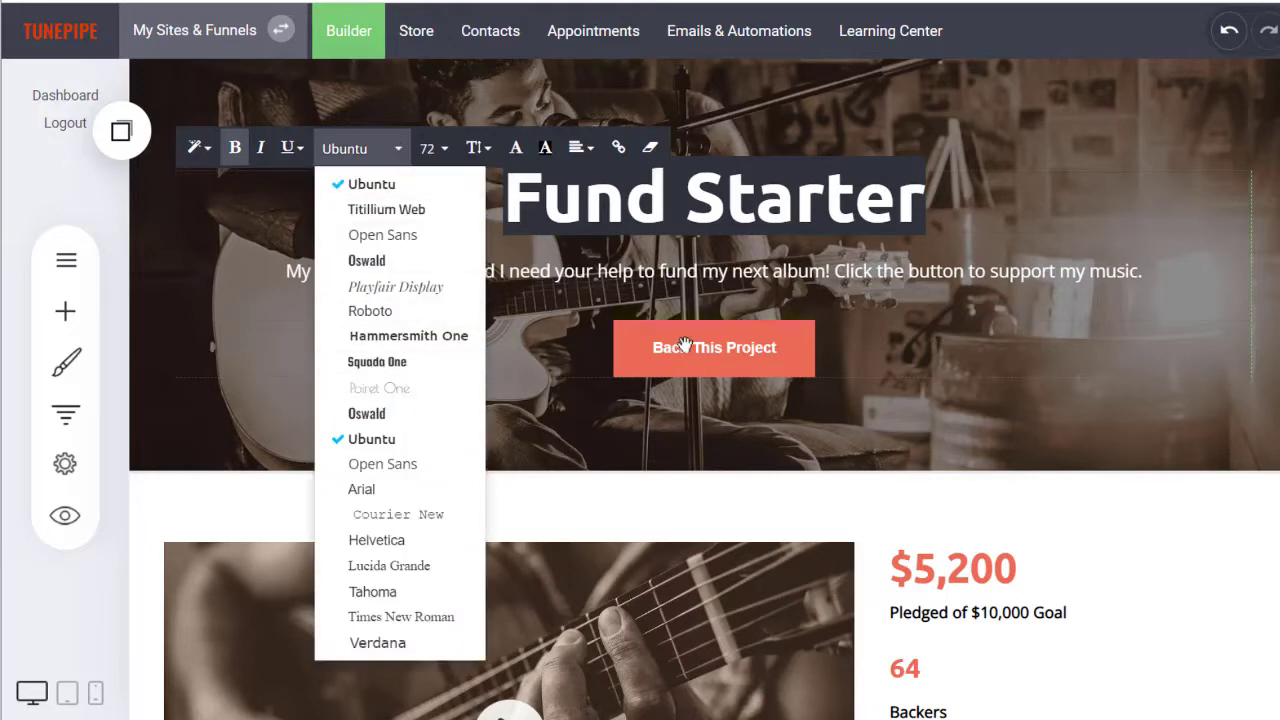
Inspect the styling options of the header's "Back This Project" button and look through the rest of the page.
click(652, 348)
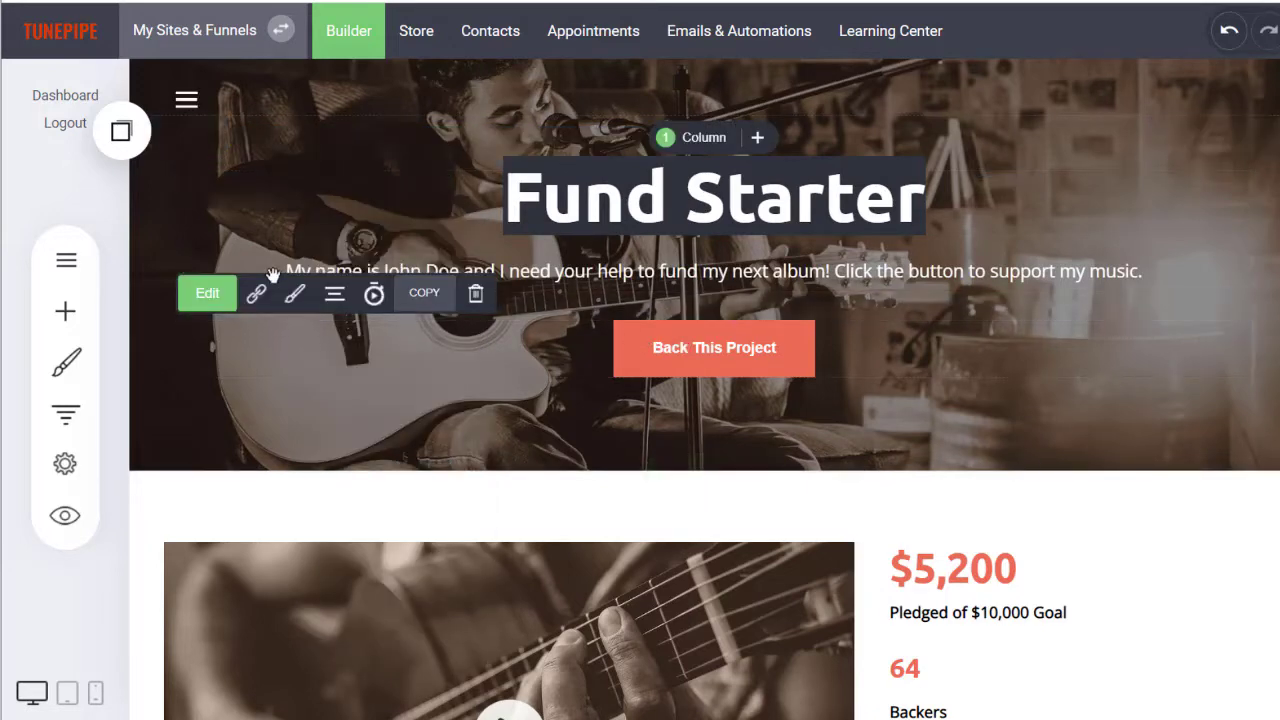
click(294, 292)
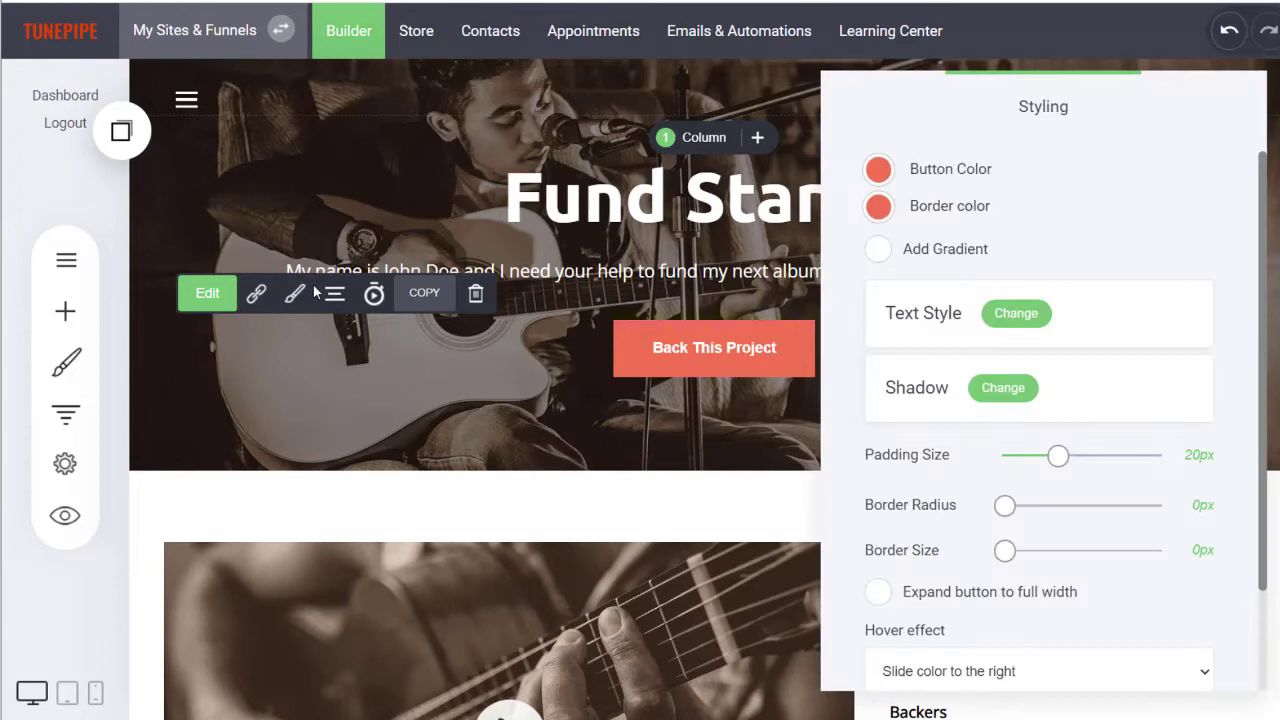
click(424, 384)
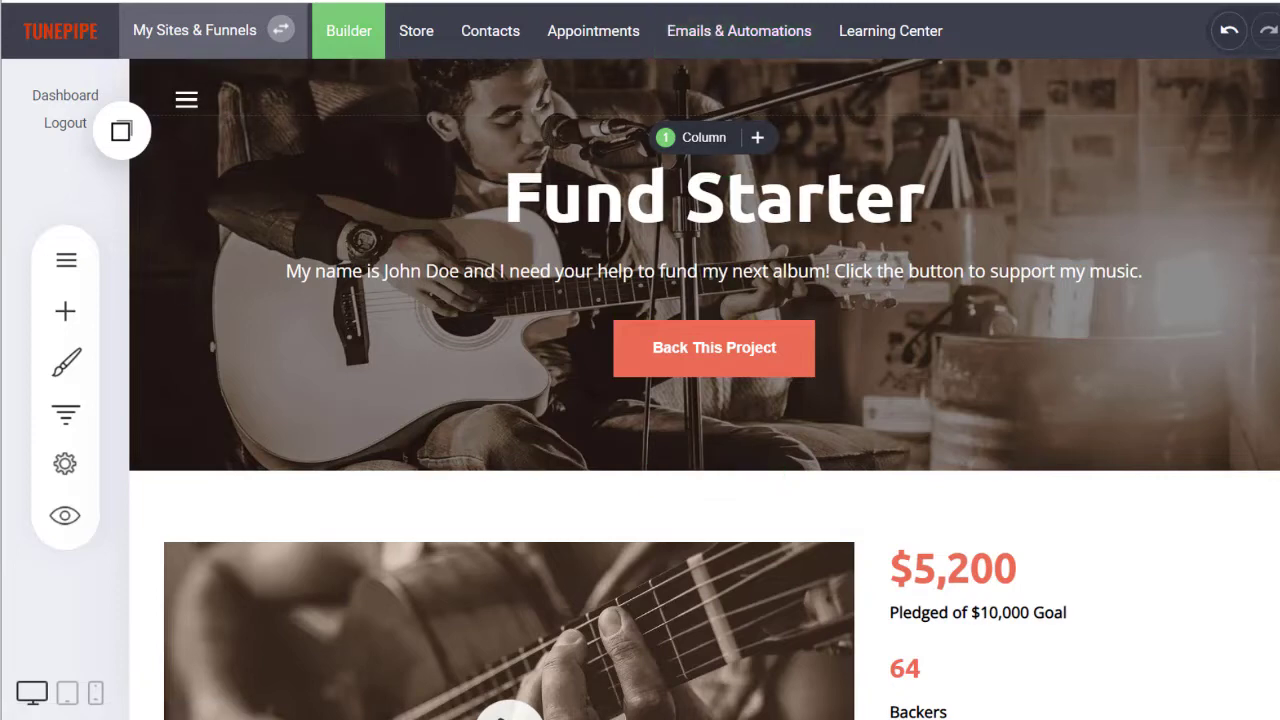
scroll(704, 388, down, 15)
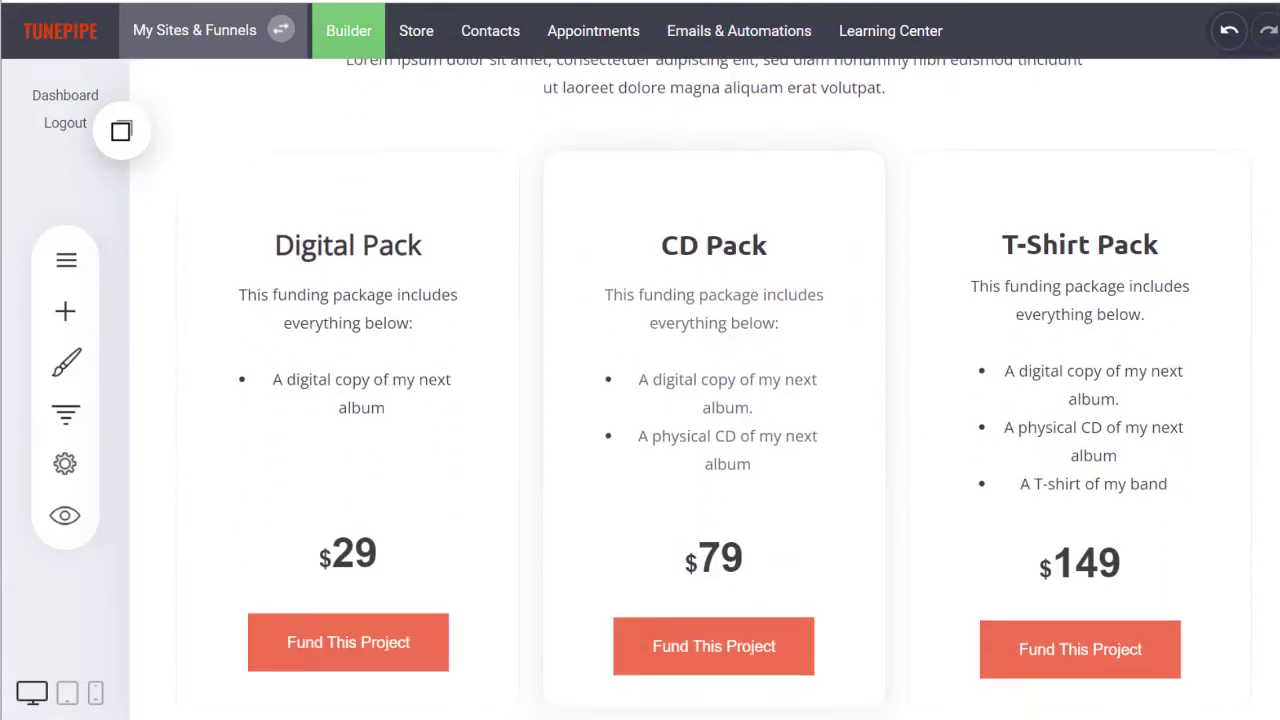
scroll(704, 388, down, 15)
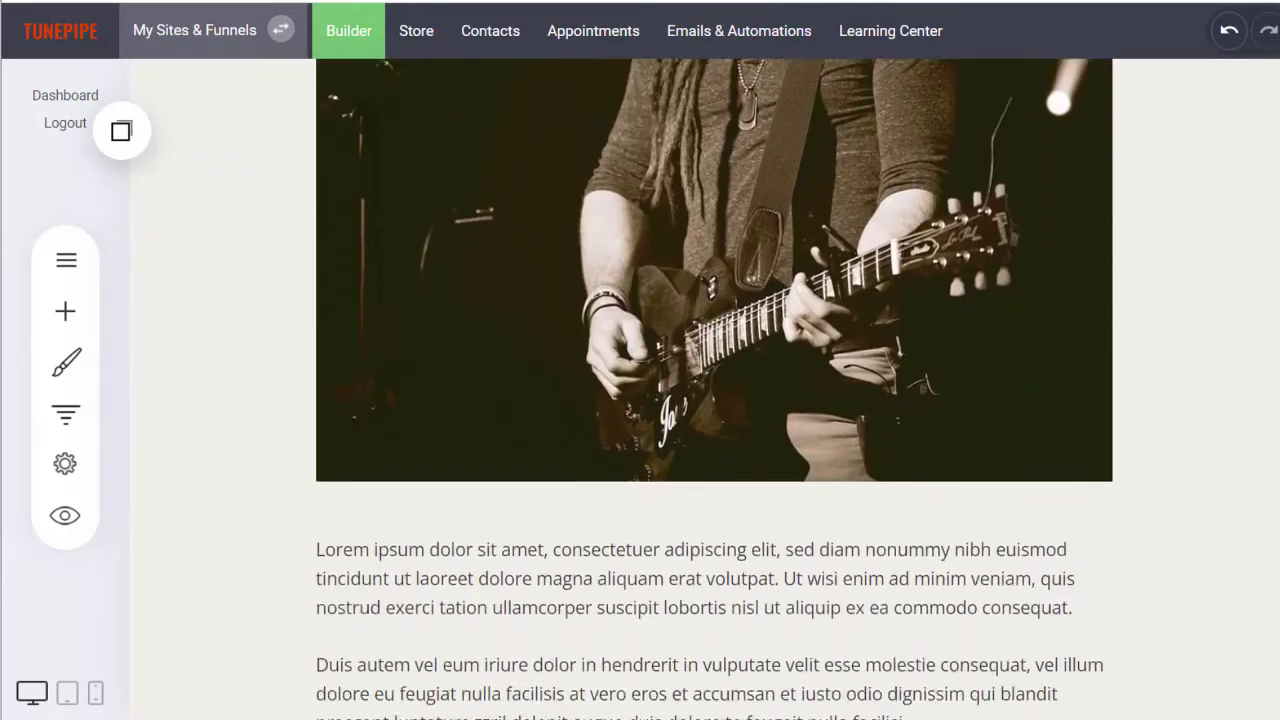
scroll(704, 388, down, 5)
scroll(704, 388, up, 20)
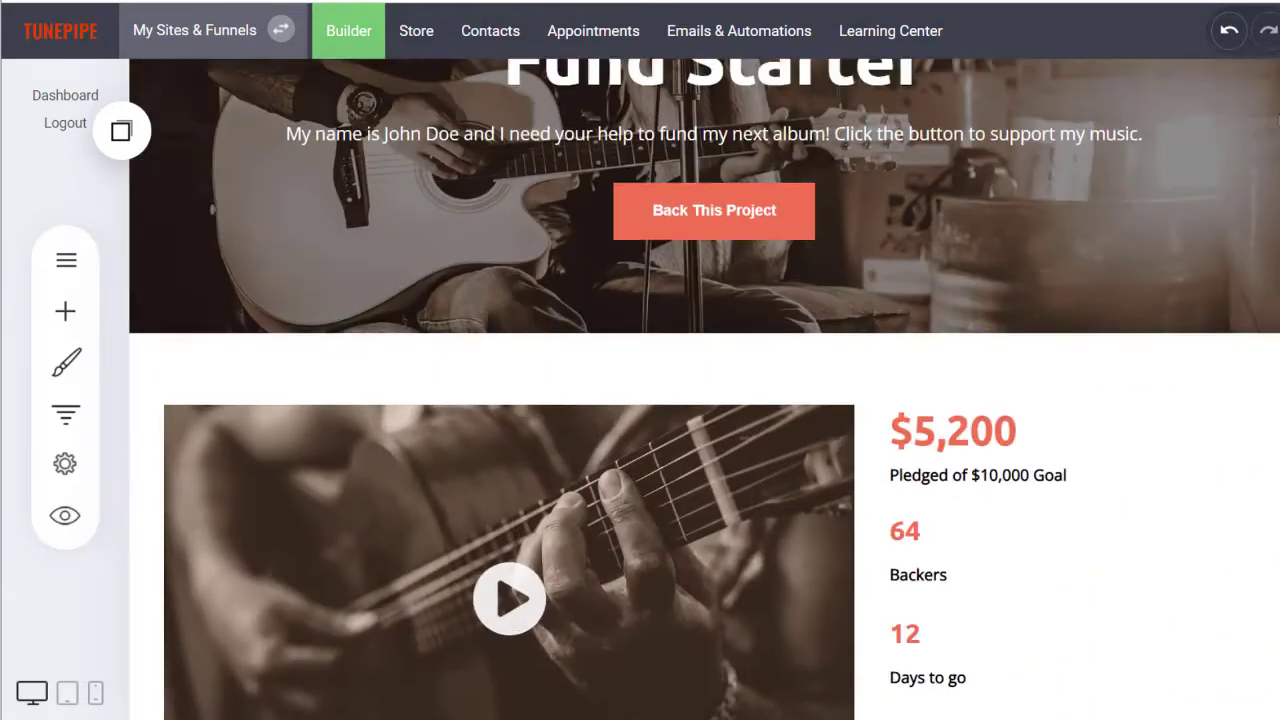
scroll(704, 388, up, 2)
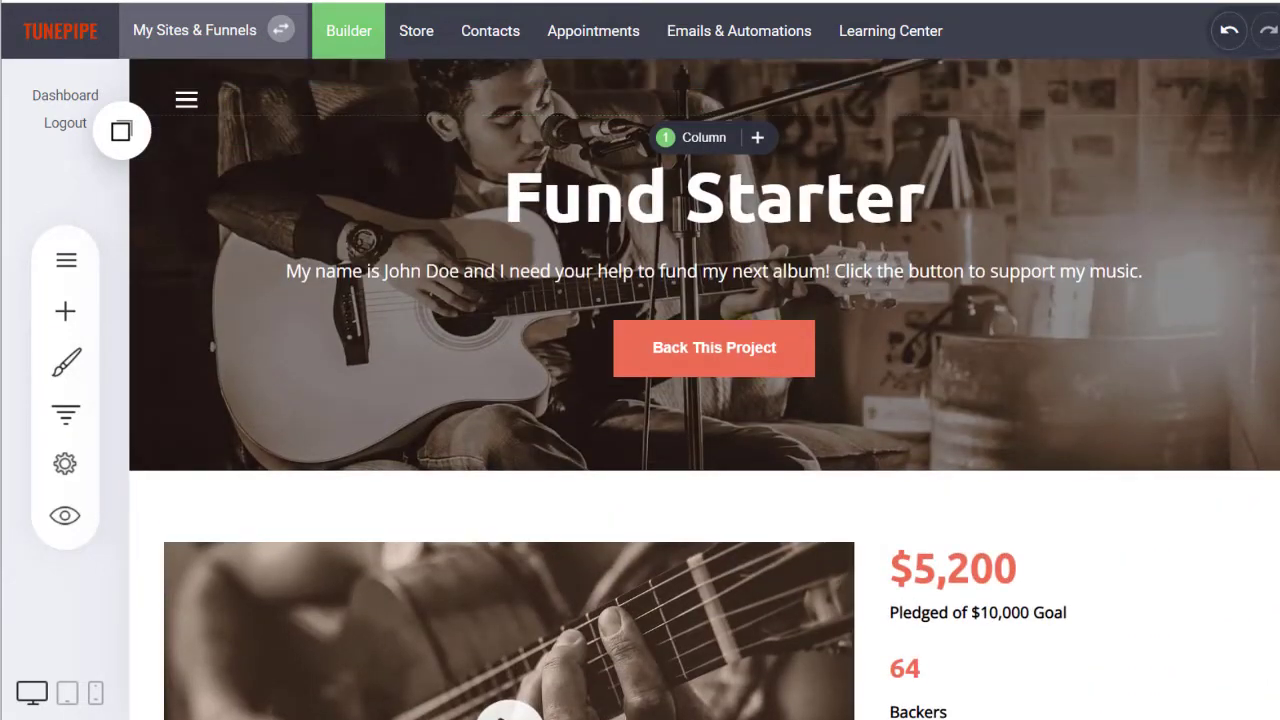
Create a funnel named "Fund Starter Example" from the Fund Starter template in the Crowdfunding category.
click(229, 35)
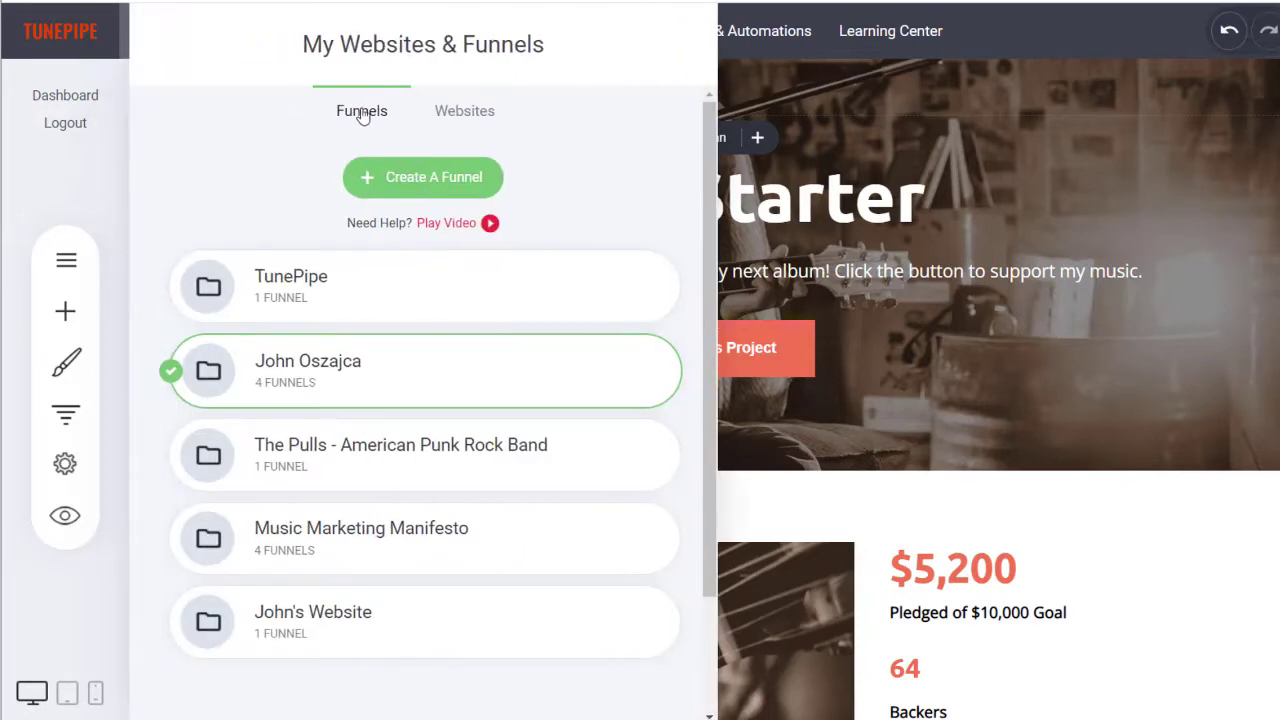
click(405, 178)
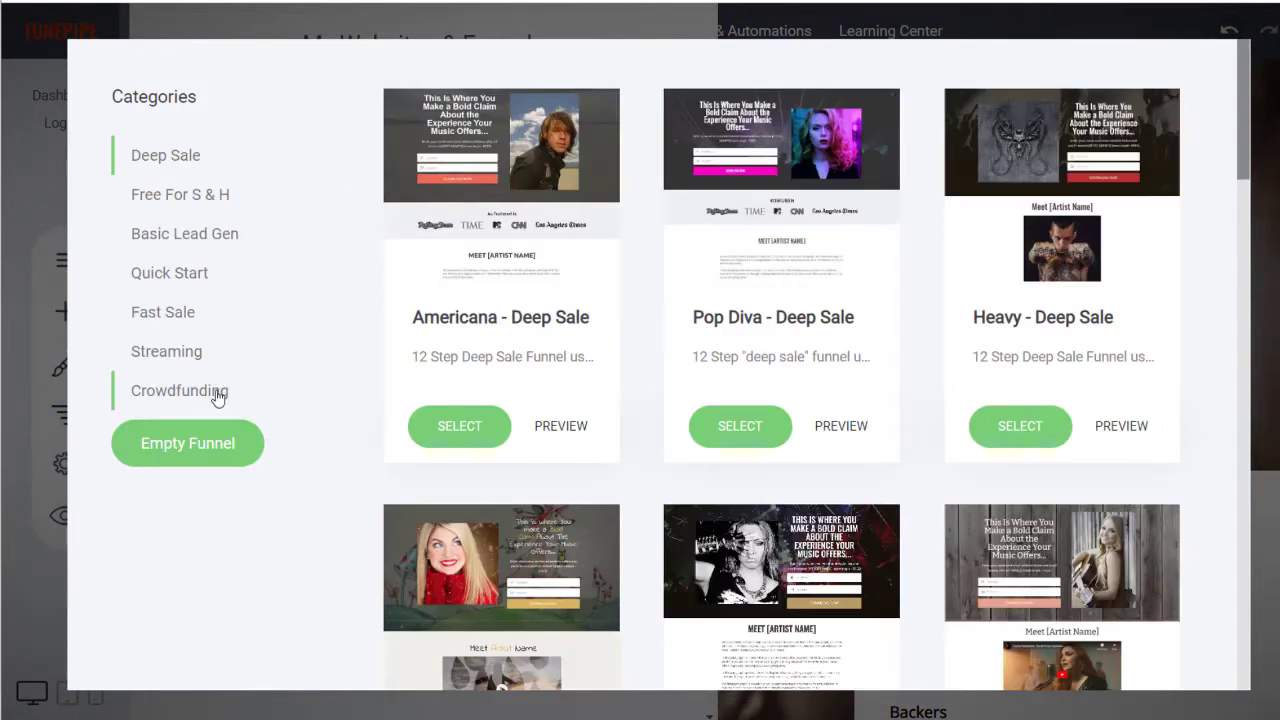
click(217, 394)
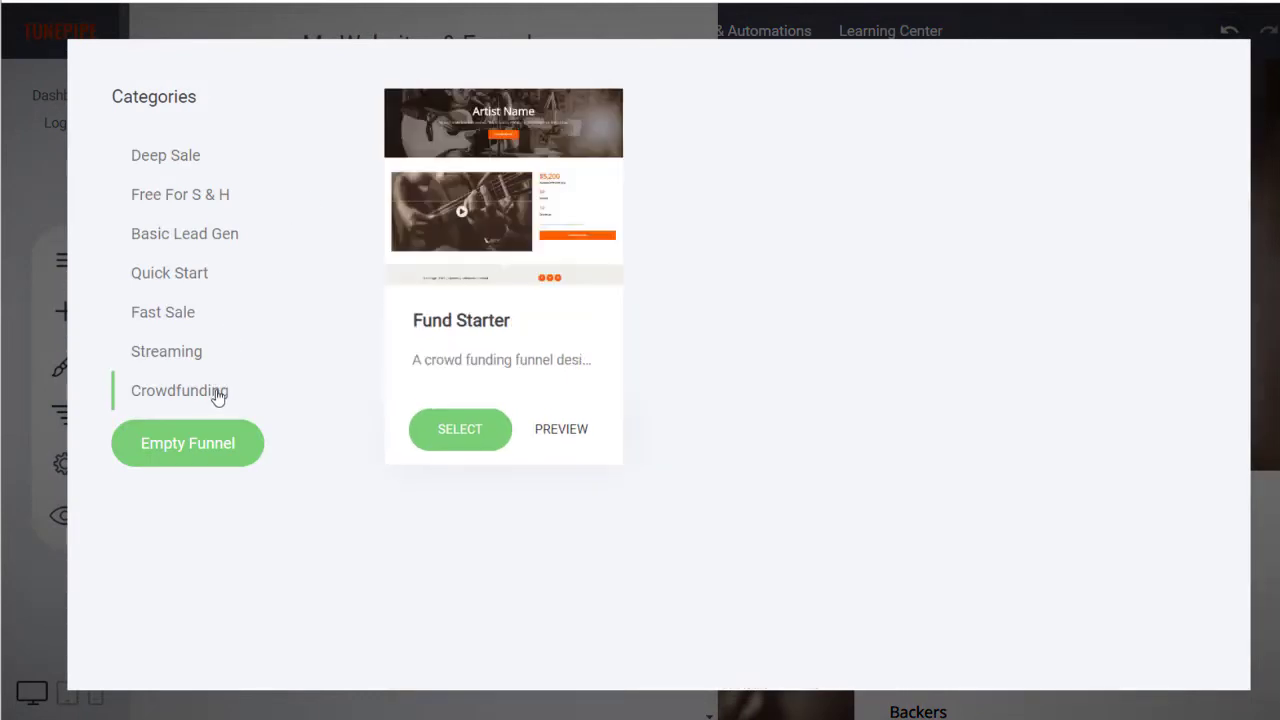
click(457, 443)
click(643, 218)
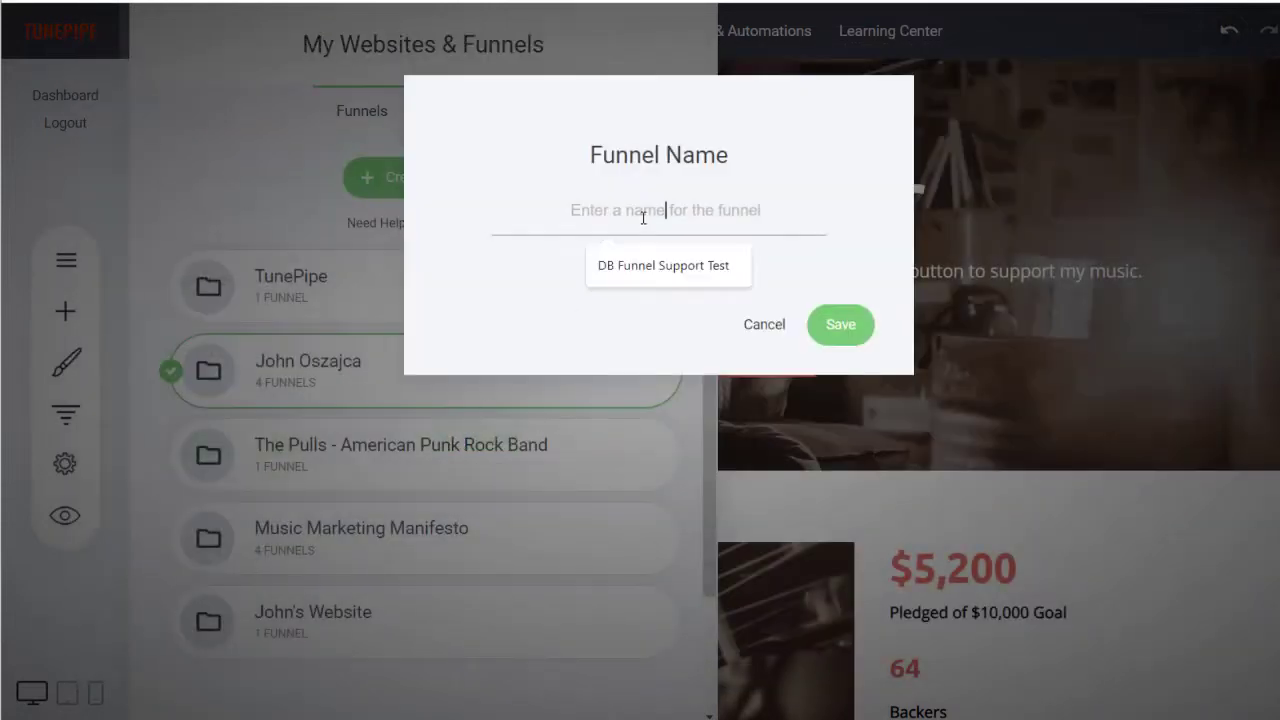
text(F)
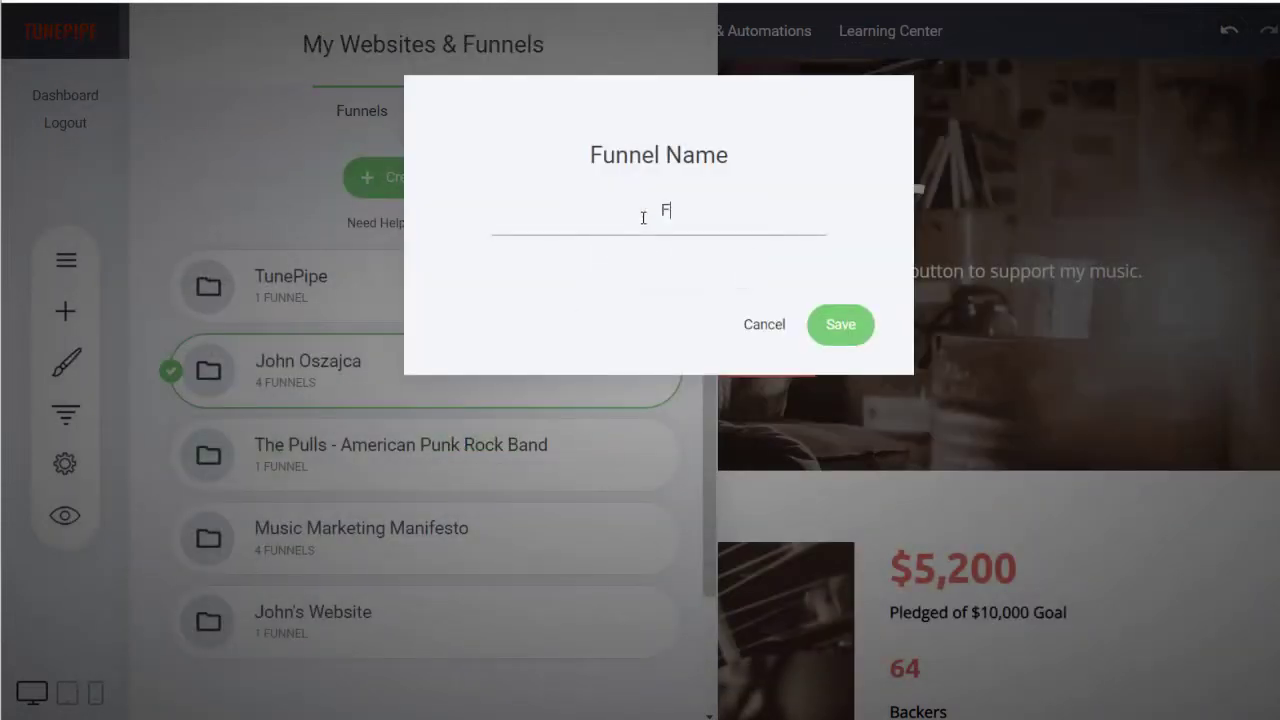
text(und Starter Example)
click(842, 322)
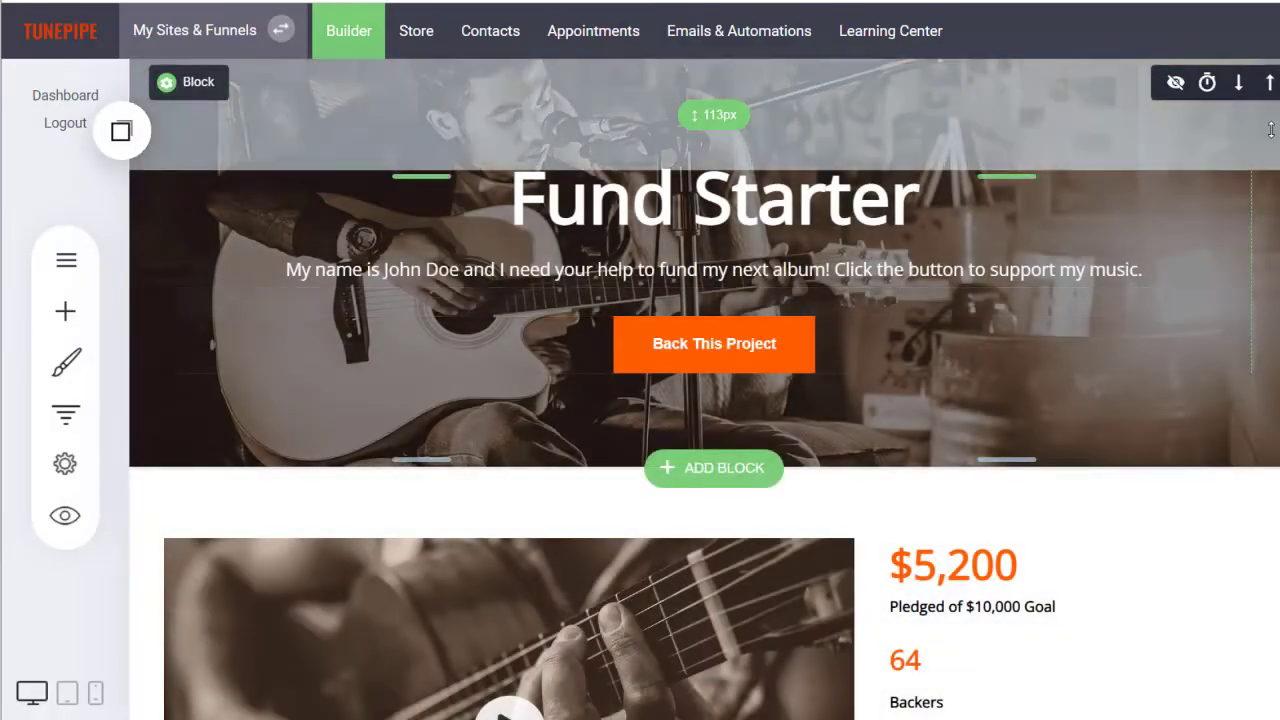
Look through the new funnel page and replace the header's "Fund Starter" heading with the artist's full name.
scroll(1275, 336, down, 12)
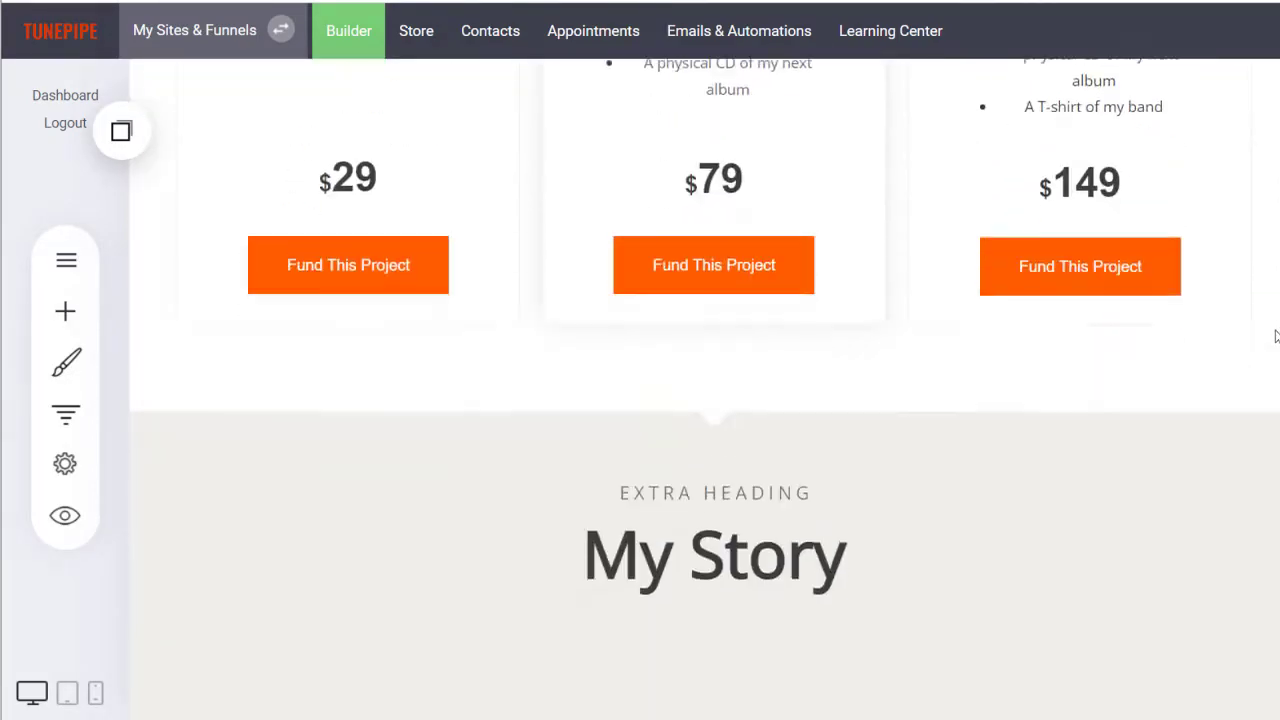
scroll(1275, 336, down, 15)
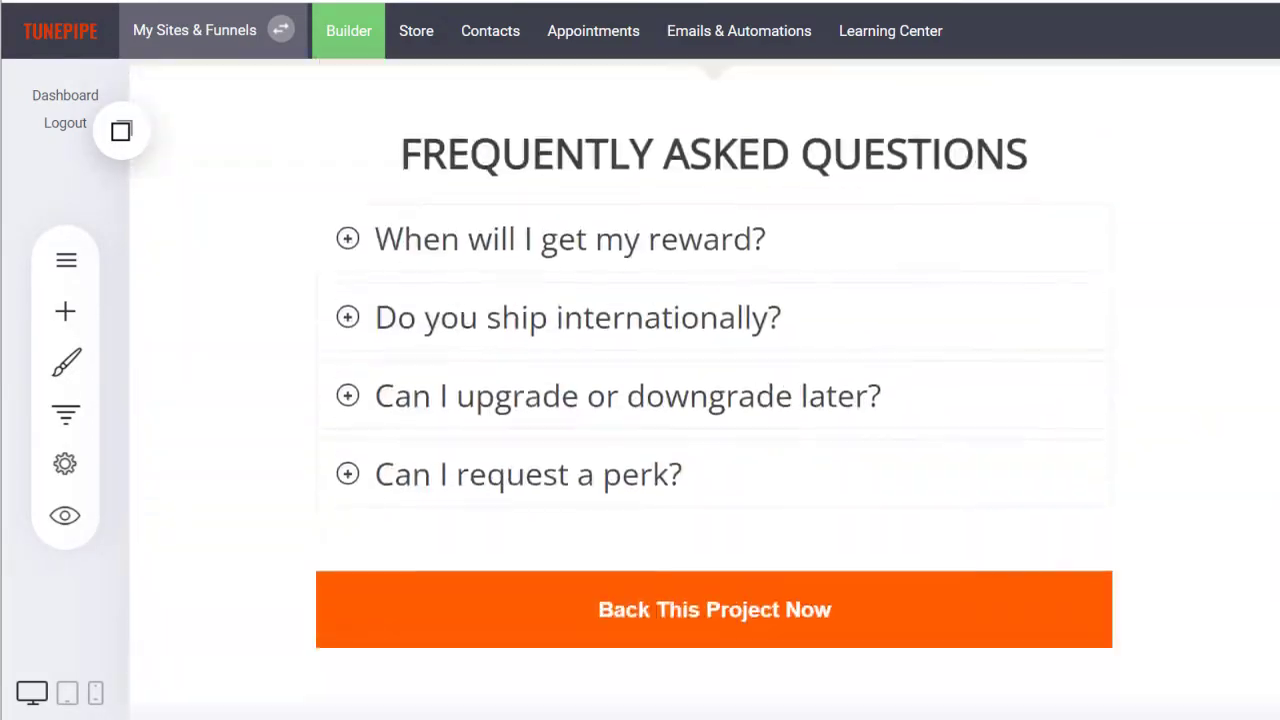
scroll(1275, 336, up, 20)
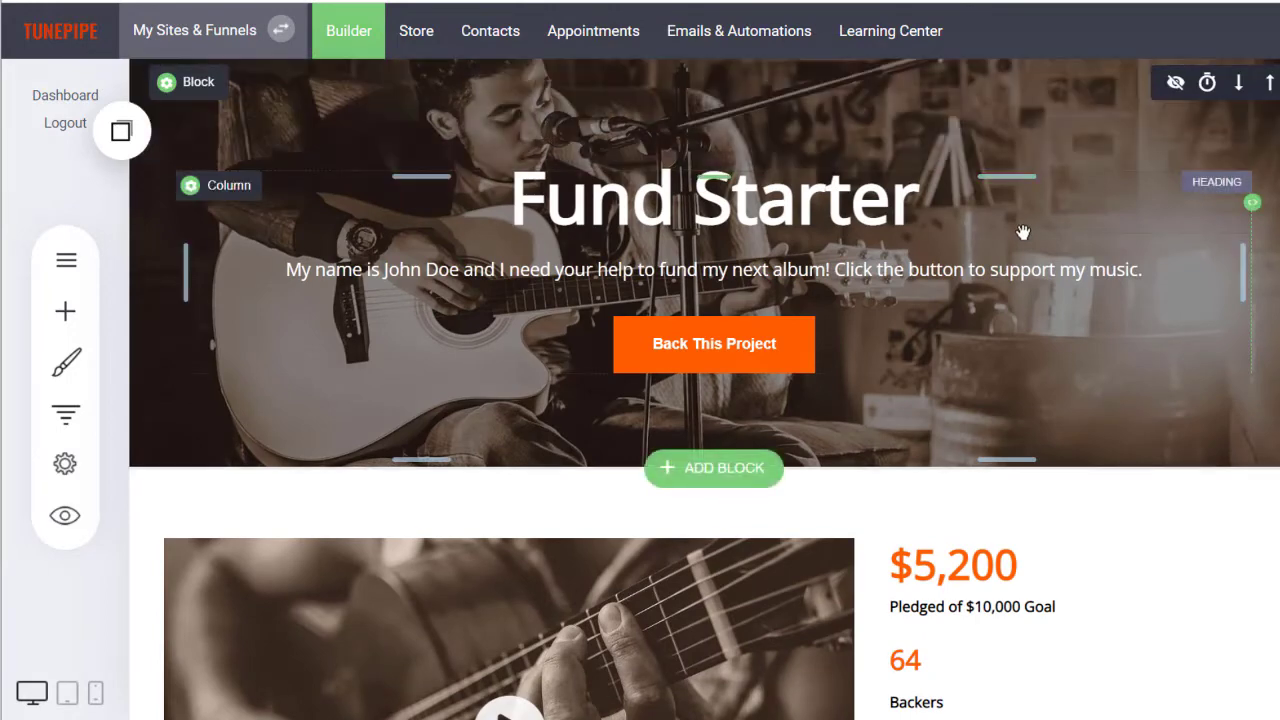
click(934, 204)
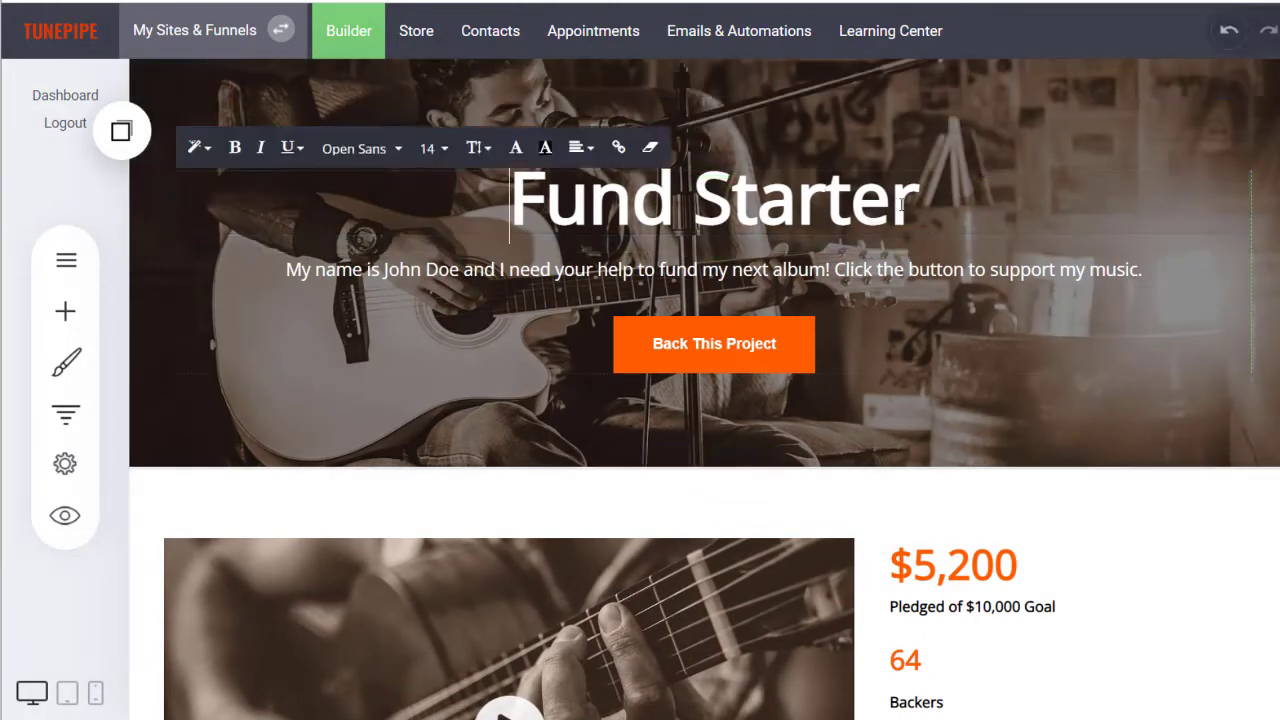
drag(922, 204, 455, 173)
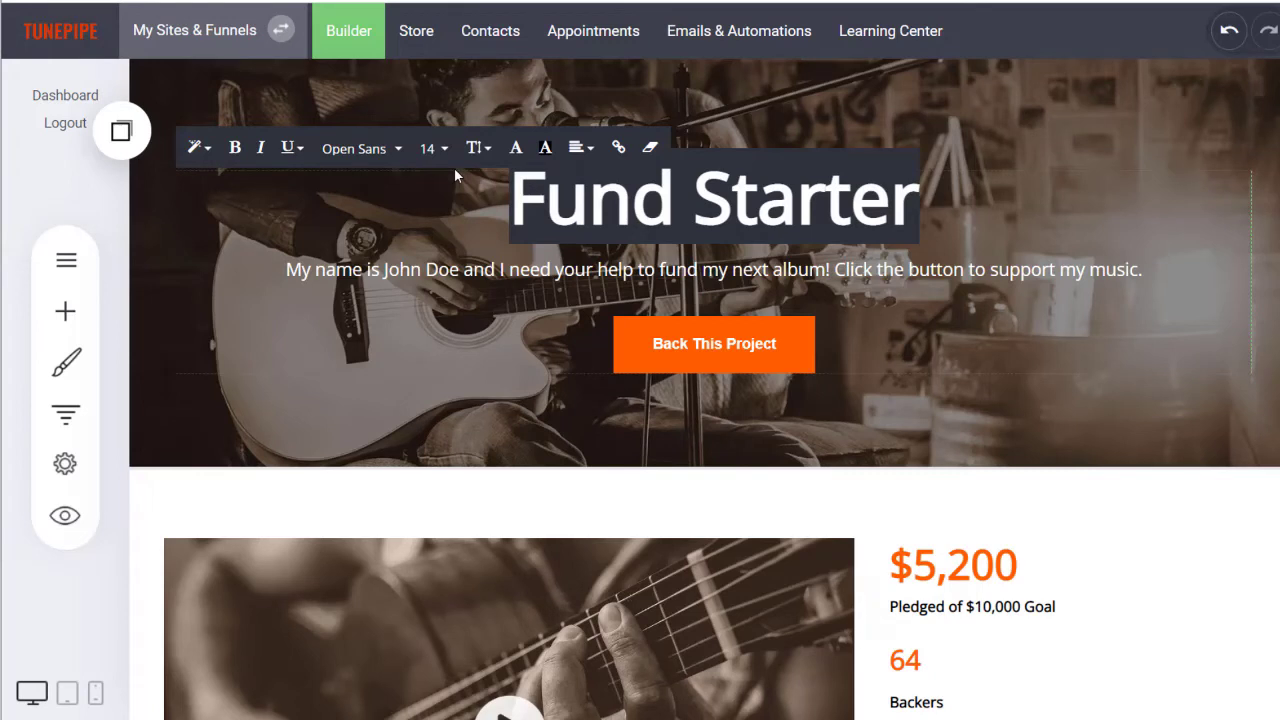
text(JOhn)
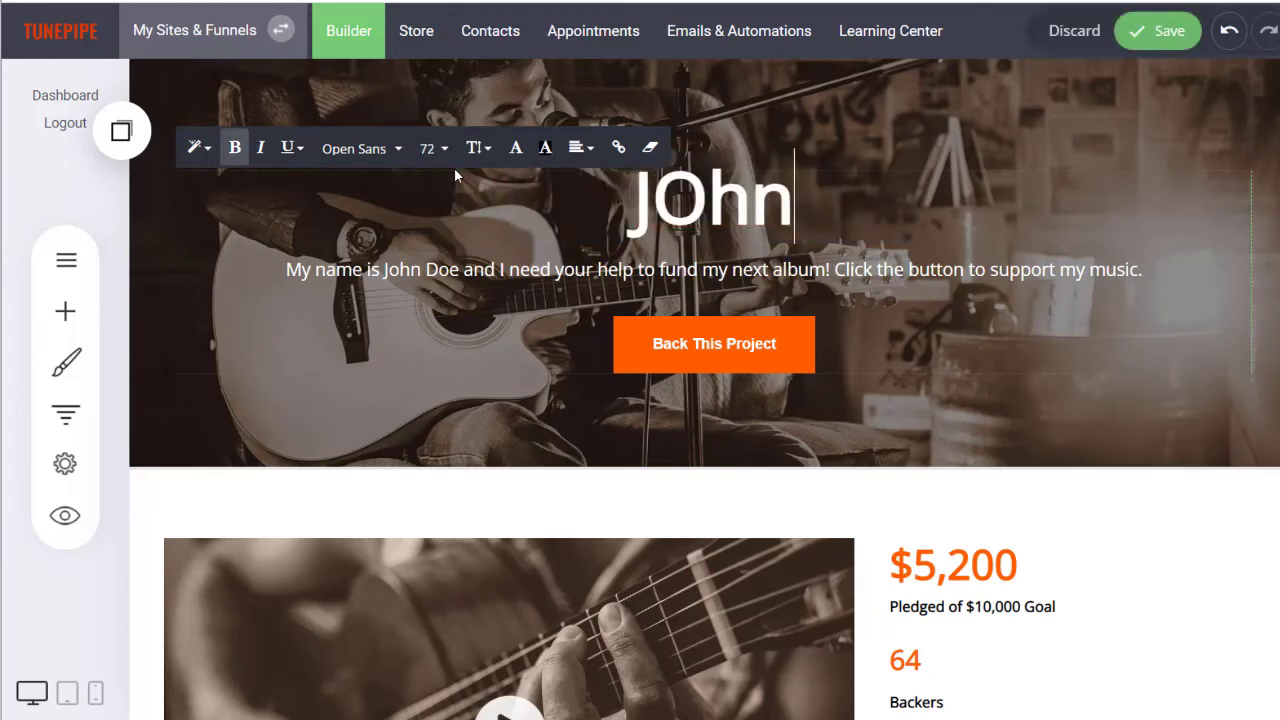
key(BackSpace)
key(BackSpace)
key(BackSpace)
text(ohn Osz)
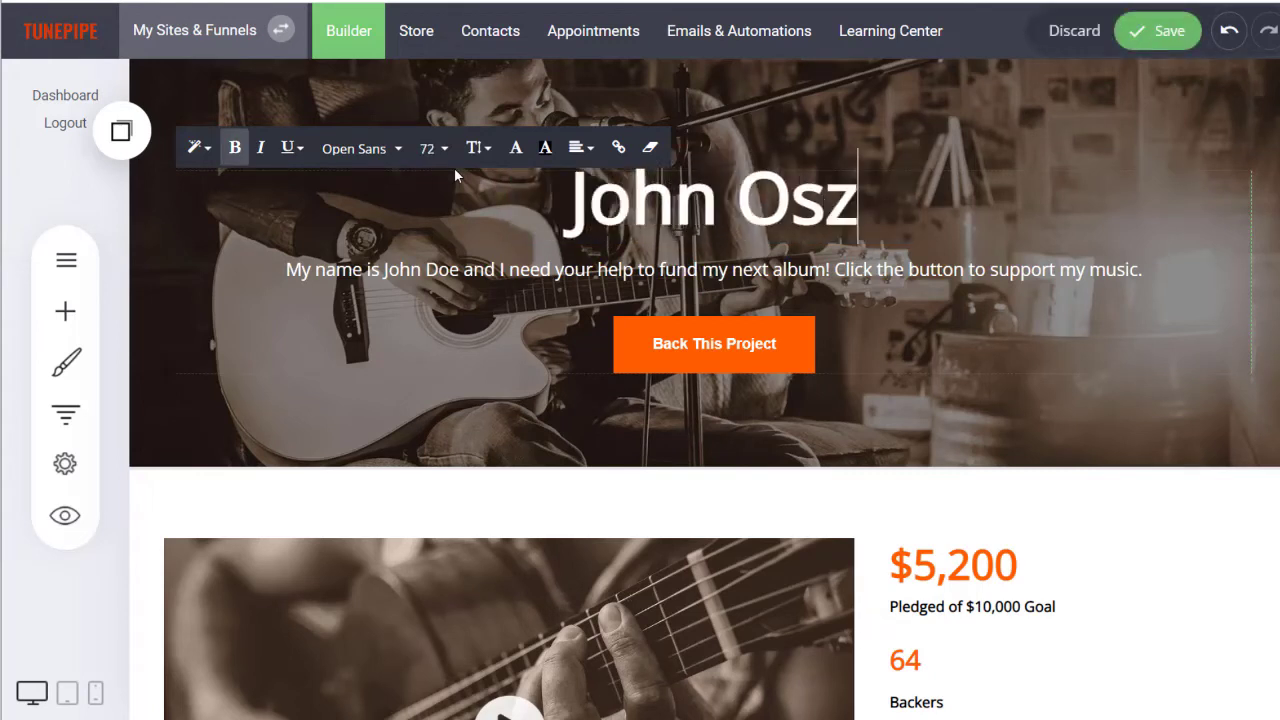
text(ajca)
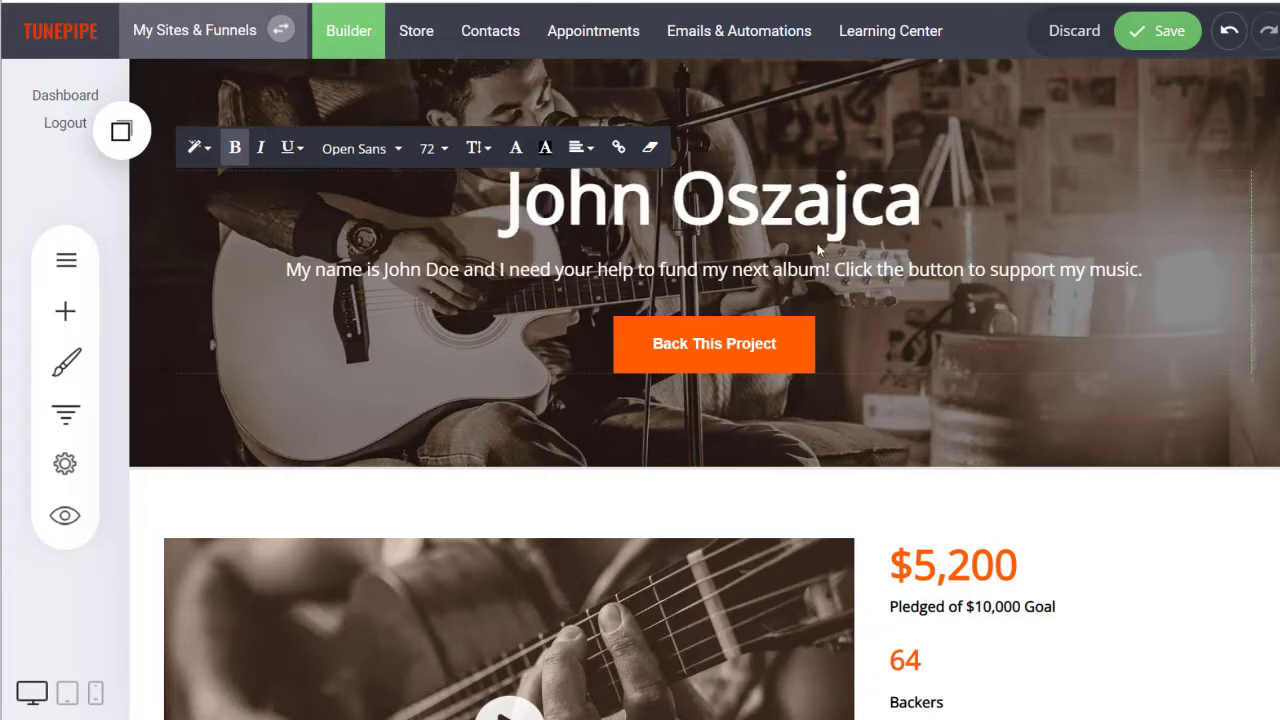
click(1088, 267)
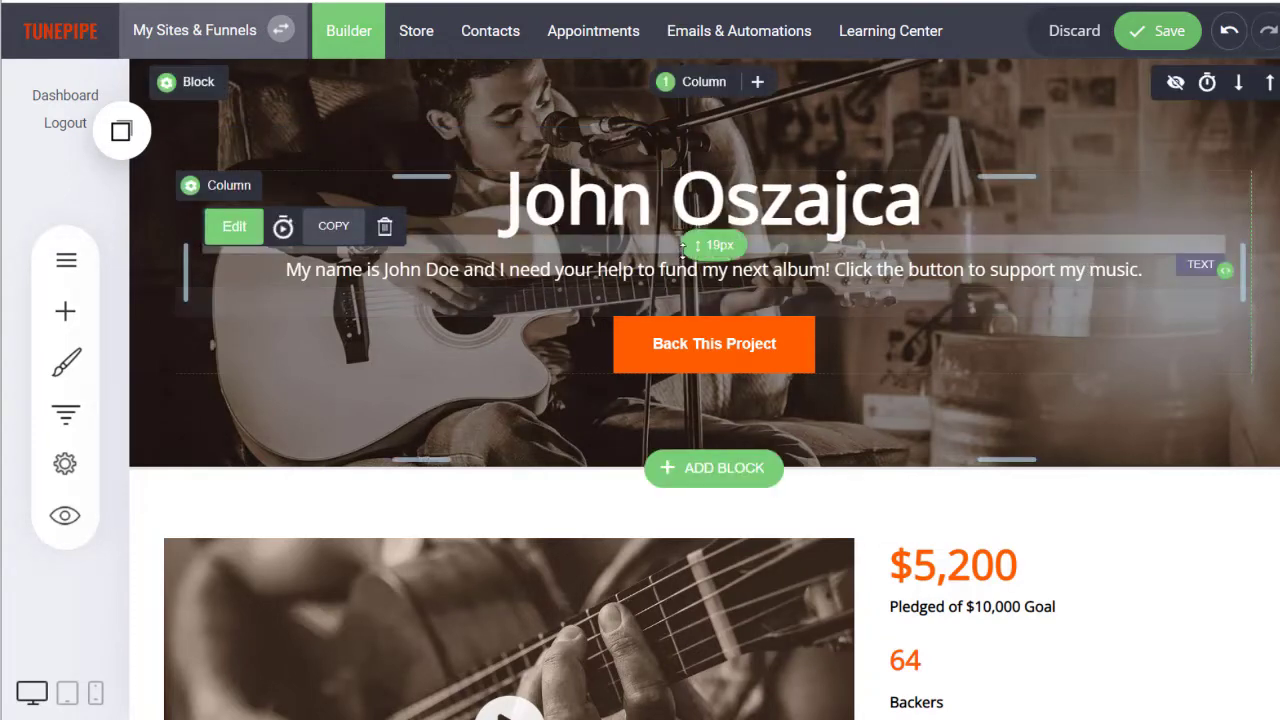
Try moving the header heading below the "Back This Project" button, undo the move, and save the page.
drag(669, 206, 701, 398)
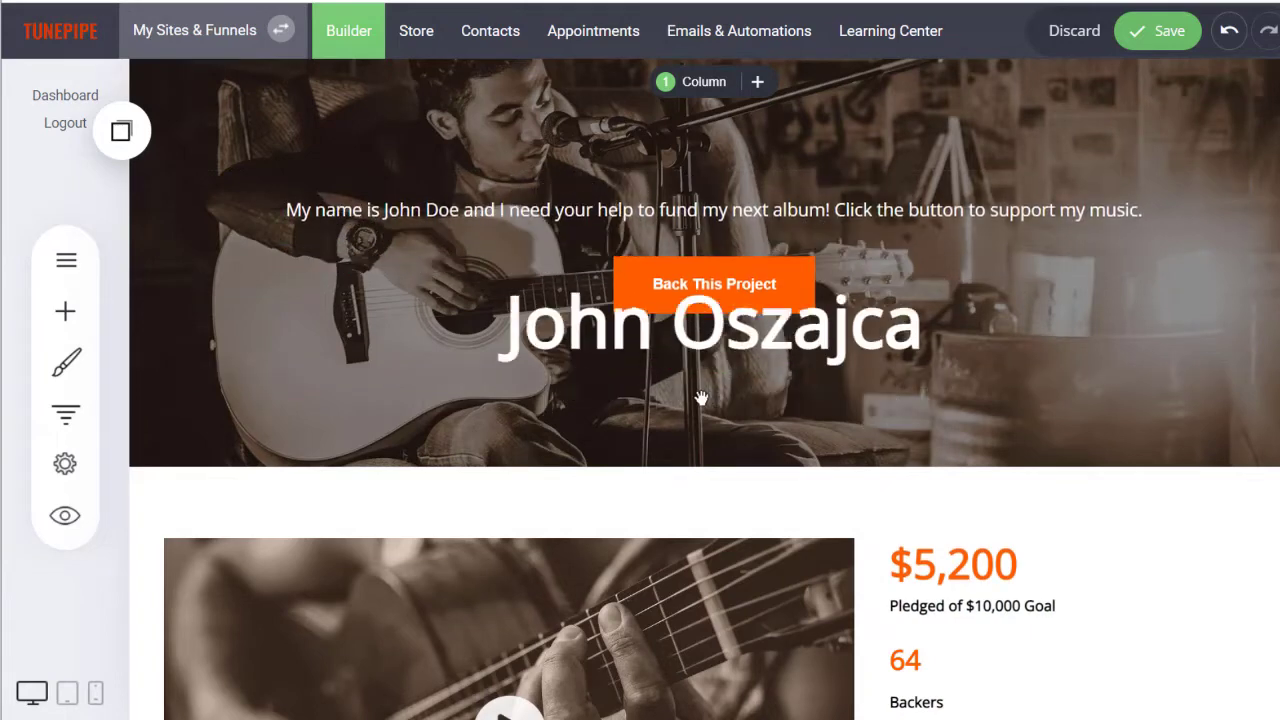
key(ctrl+z)
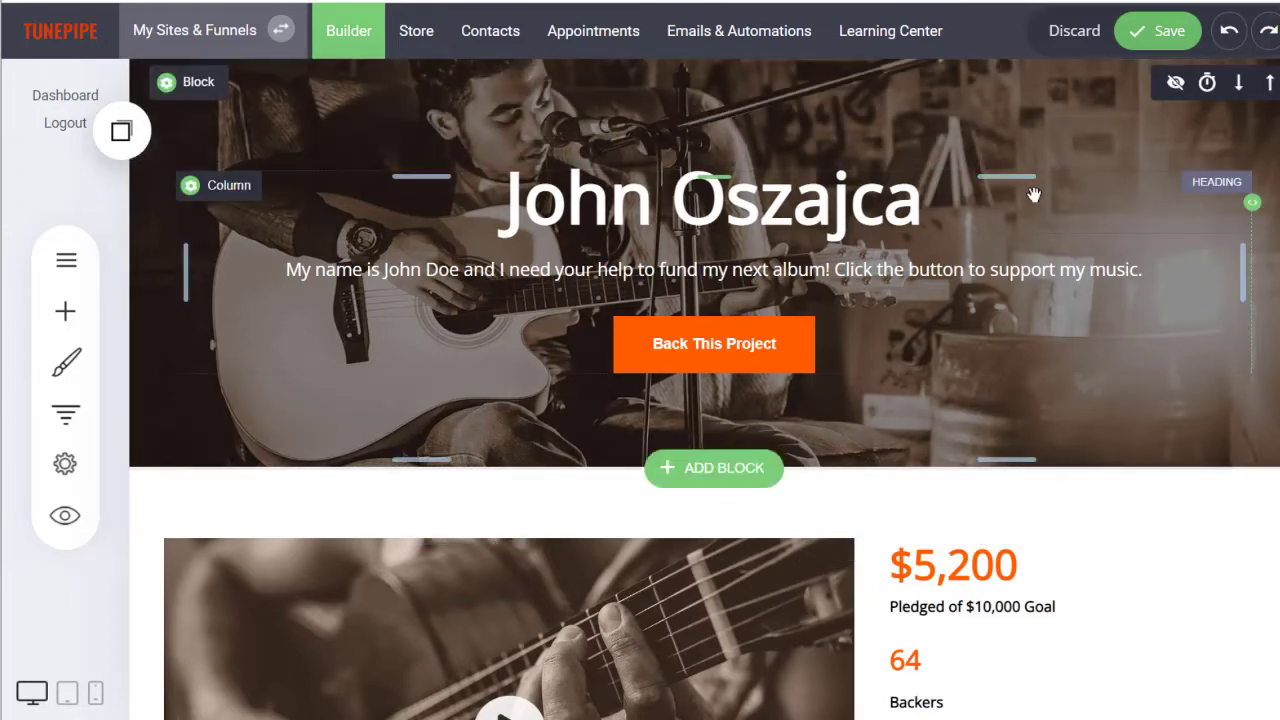
click(1170, 32)
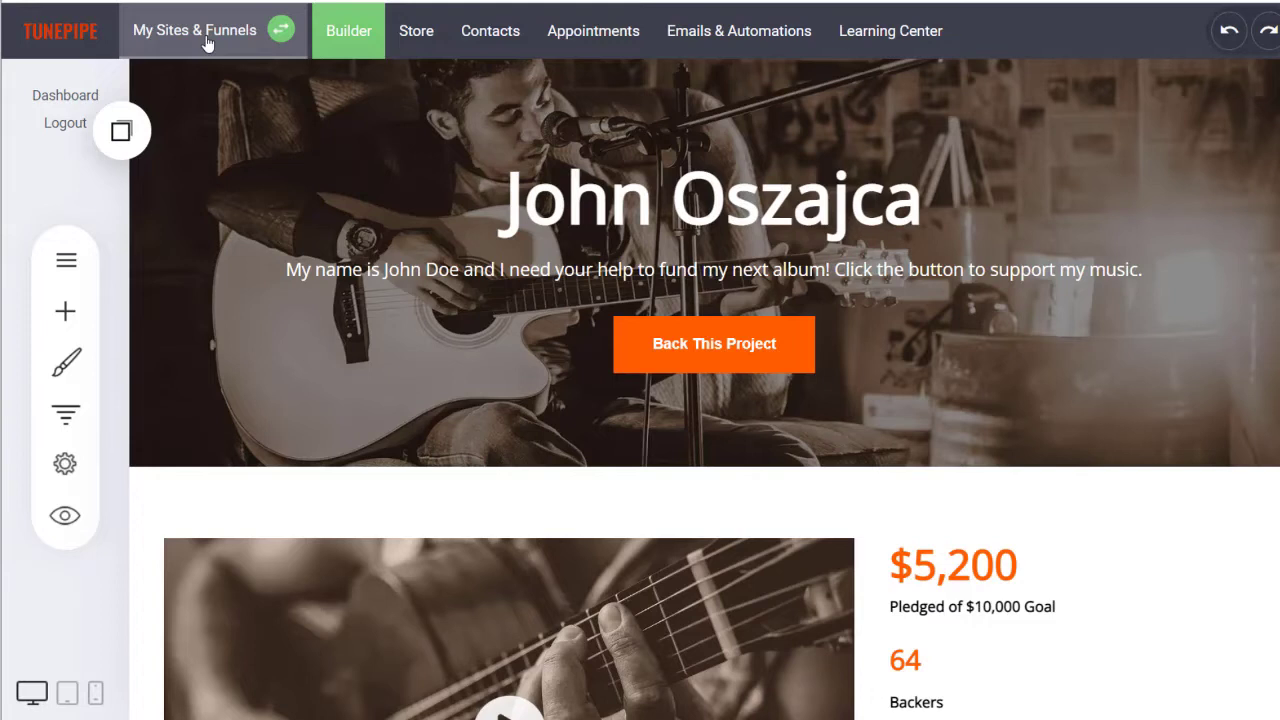
Examine the management options of the "Fund Starter Example" funnel and the page's three funding packages.
click(205, 40)
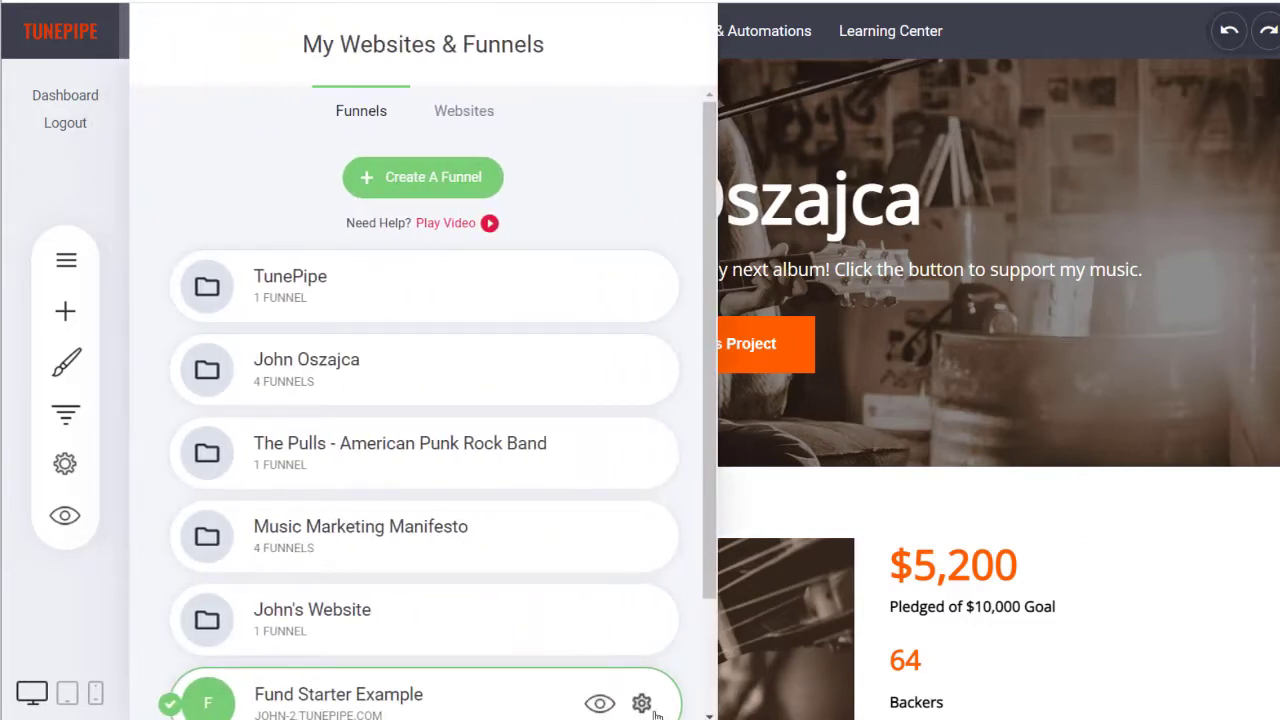
click(641, 703)
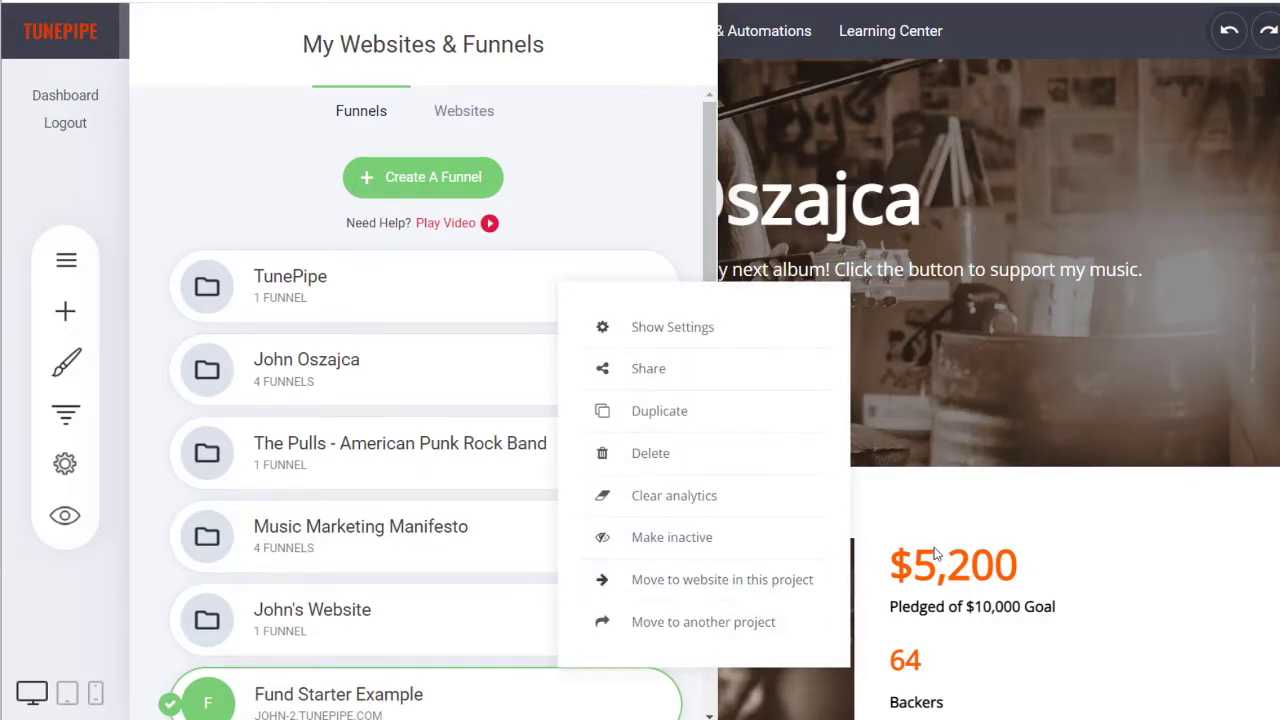
click(1208, 204)
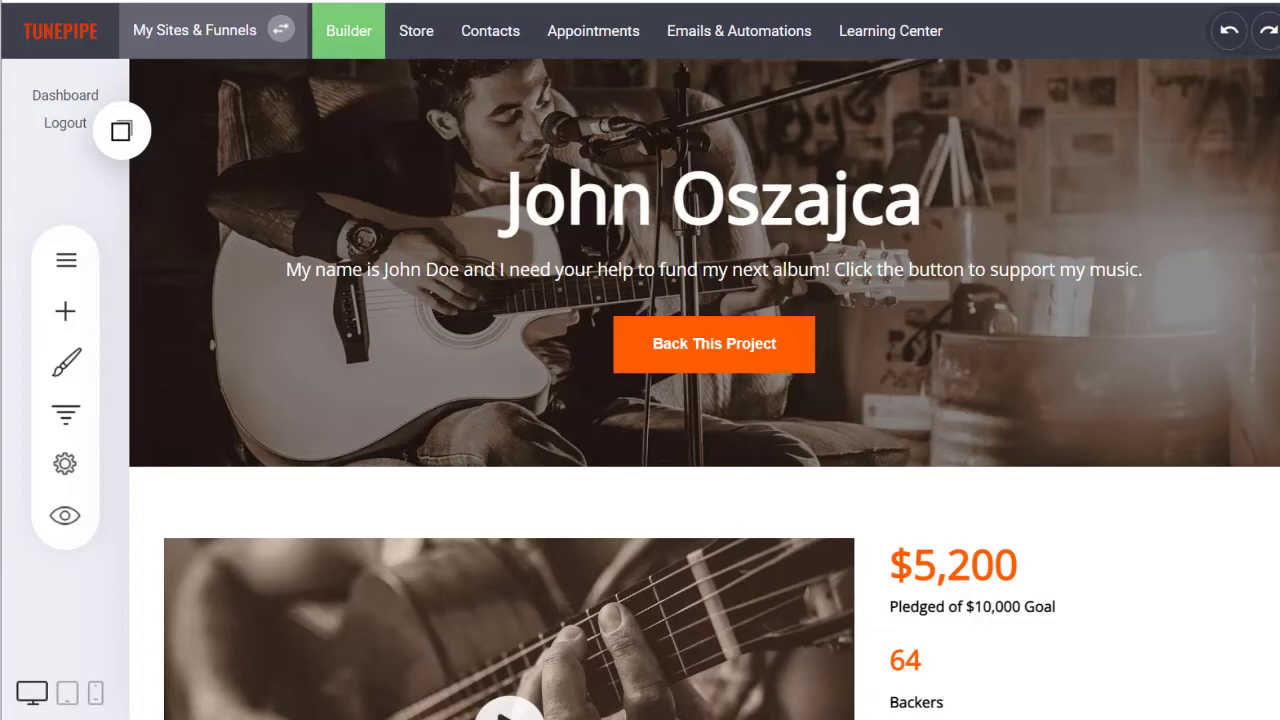
scroll(704, 388, down, 10)
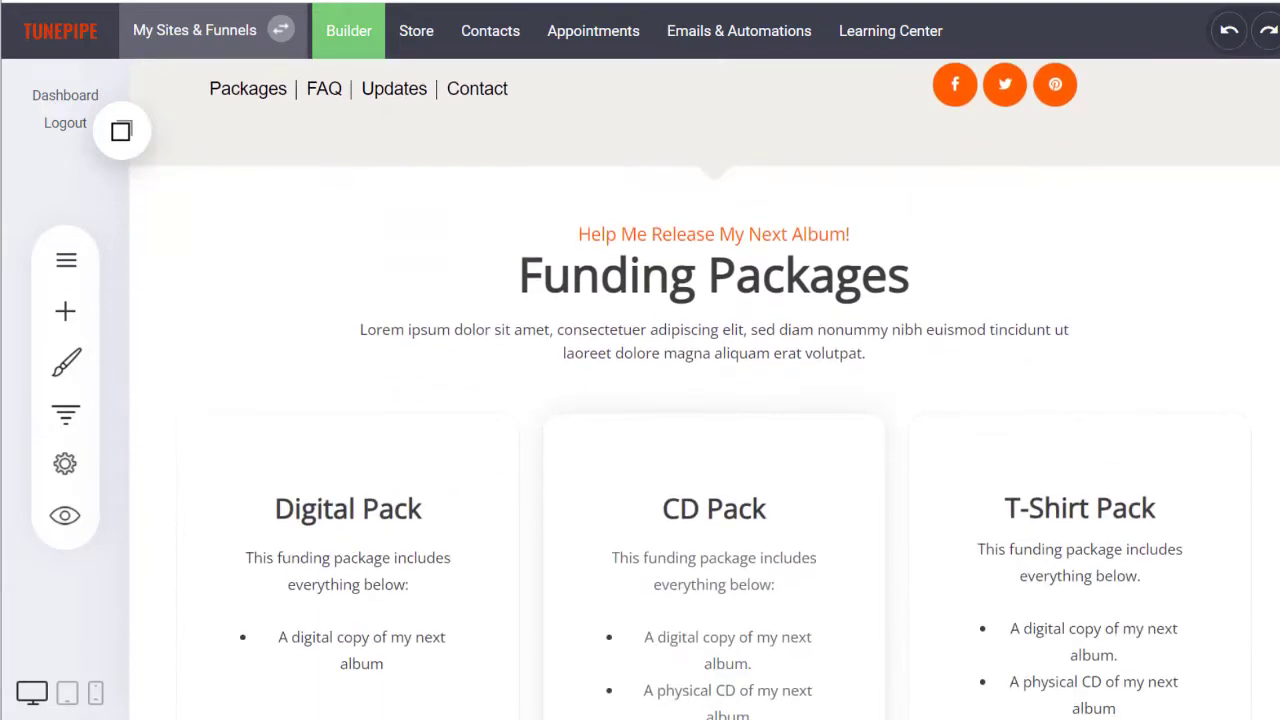
scroll(704, 388, down, 5)
scroll(704, 388, up, 1)
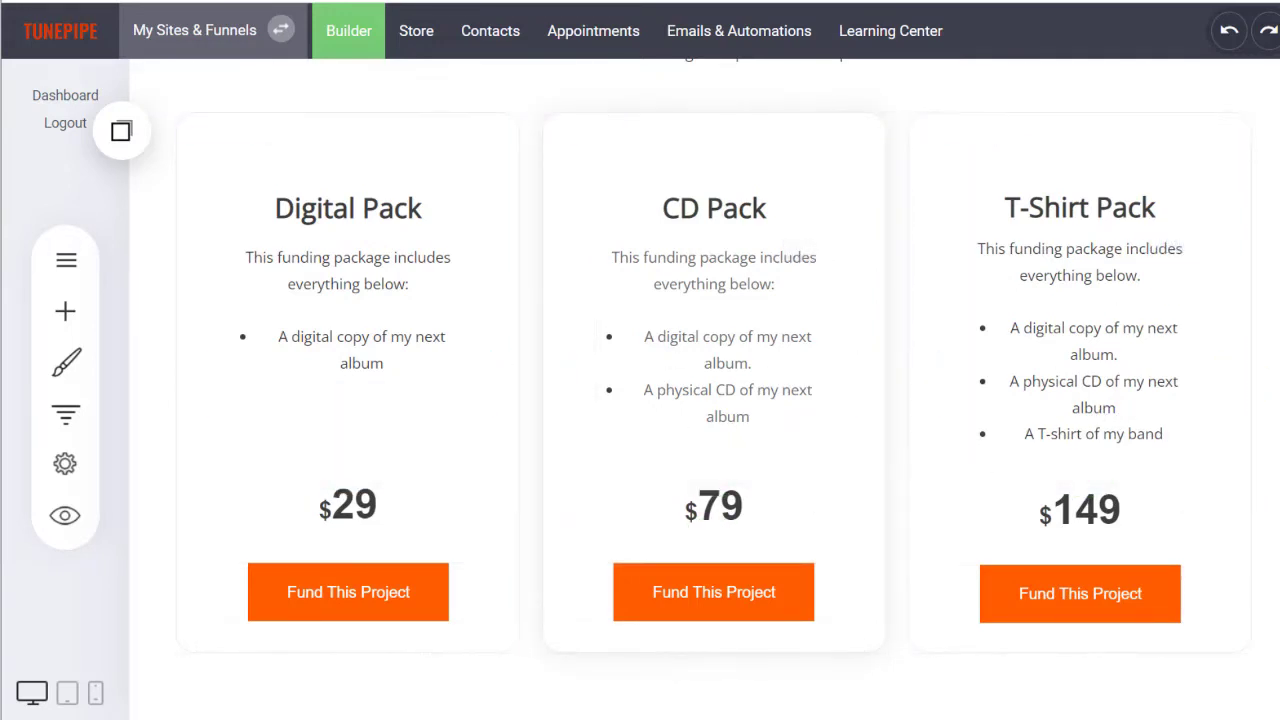
Activate the funnel's store and open its product list.
click(418, 38)
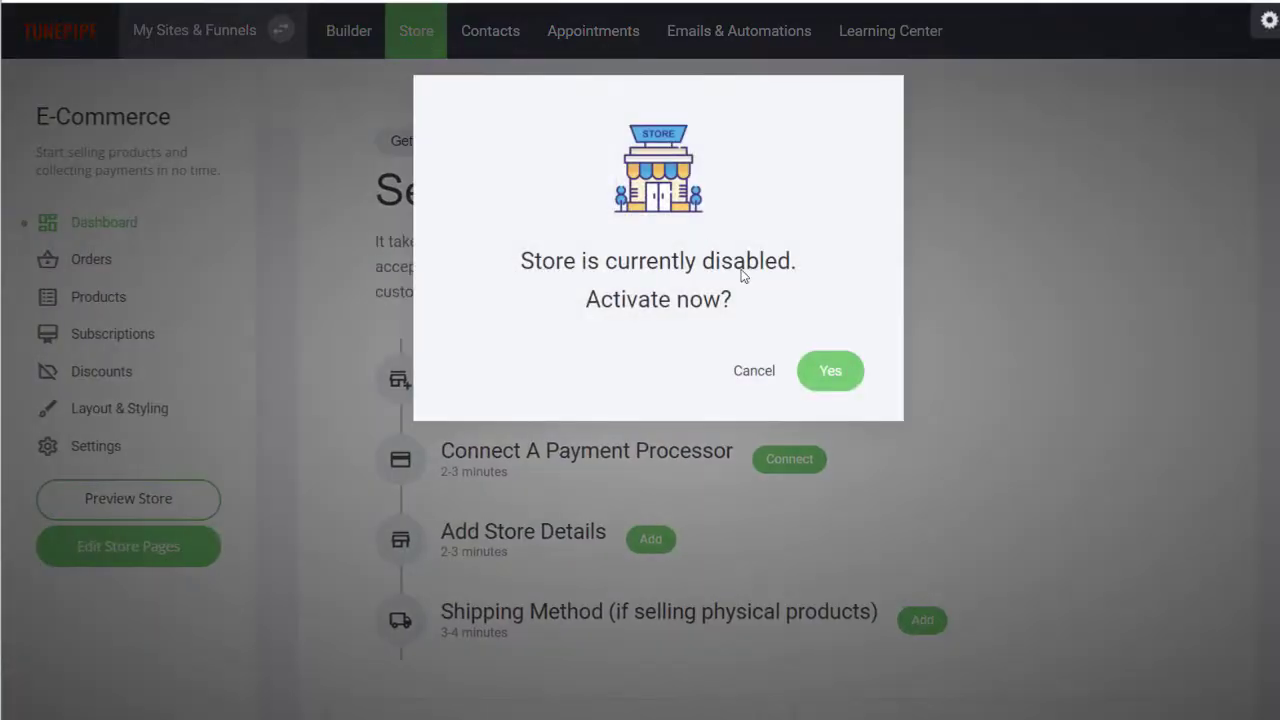
click(832, 374)
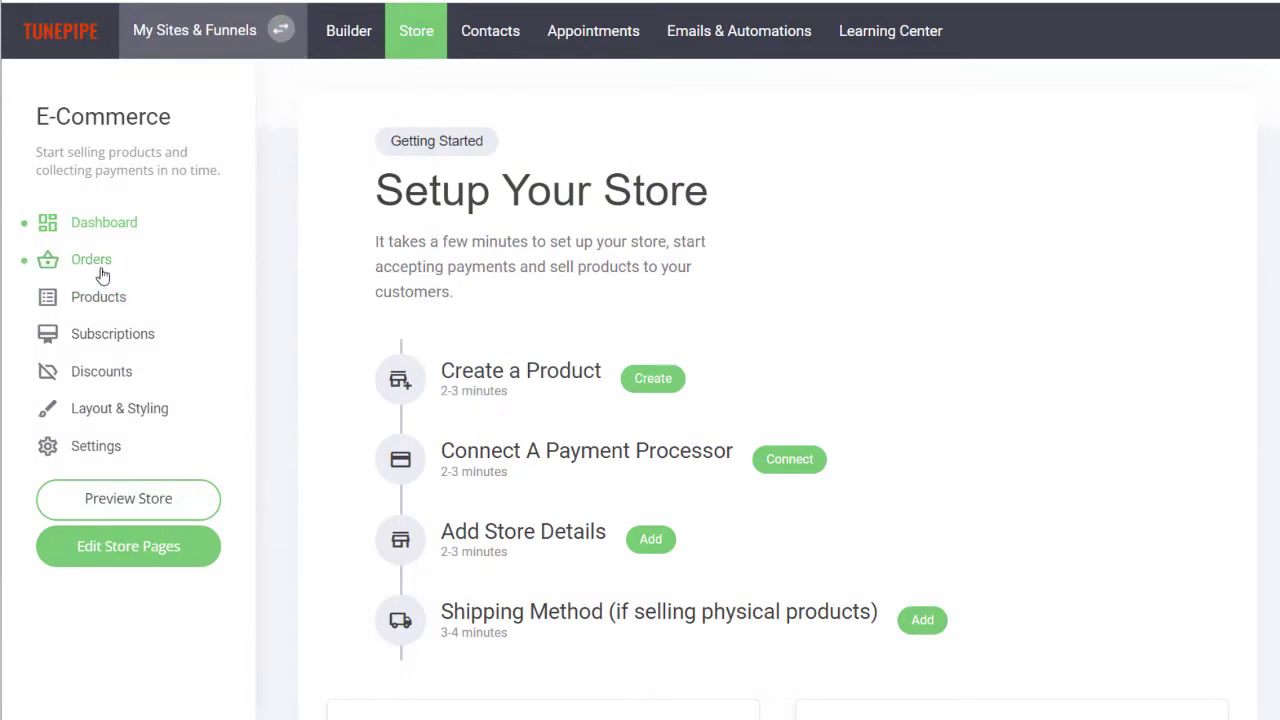
click(113, 310)
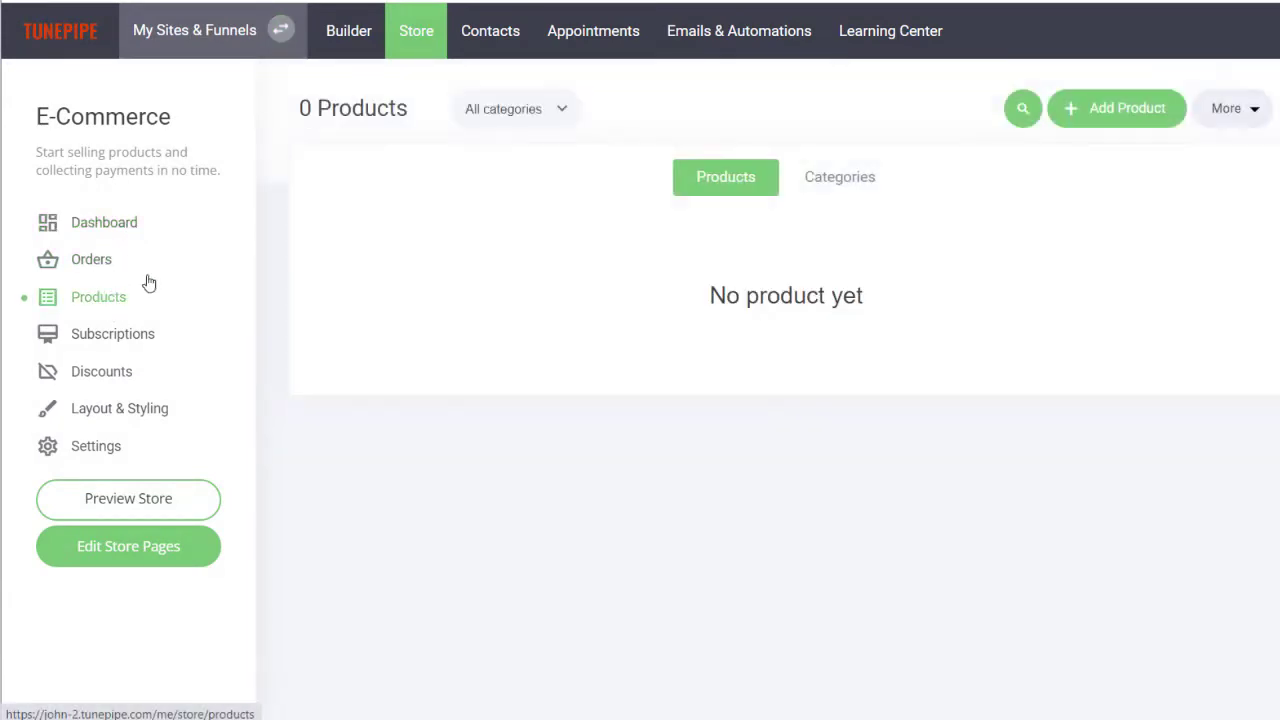
Review the types available for a new product and open the form for a Membership product.
click(1107, 112)
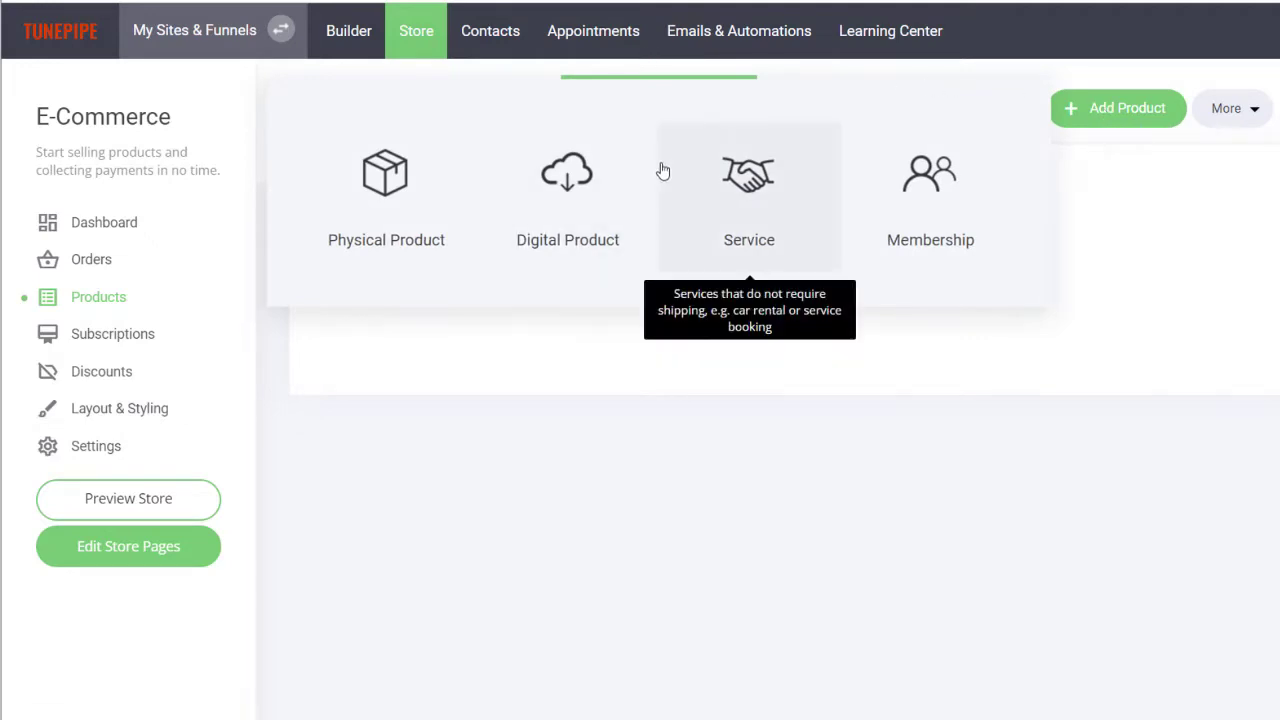
mouse_move(545, 227)
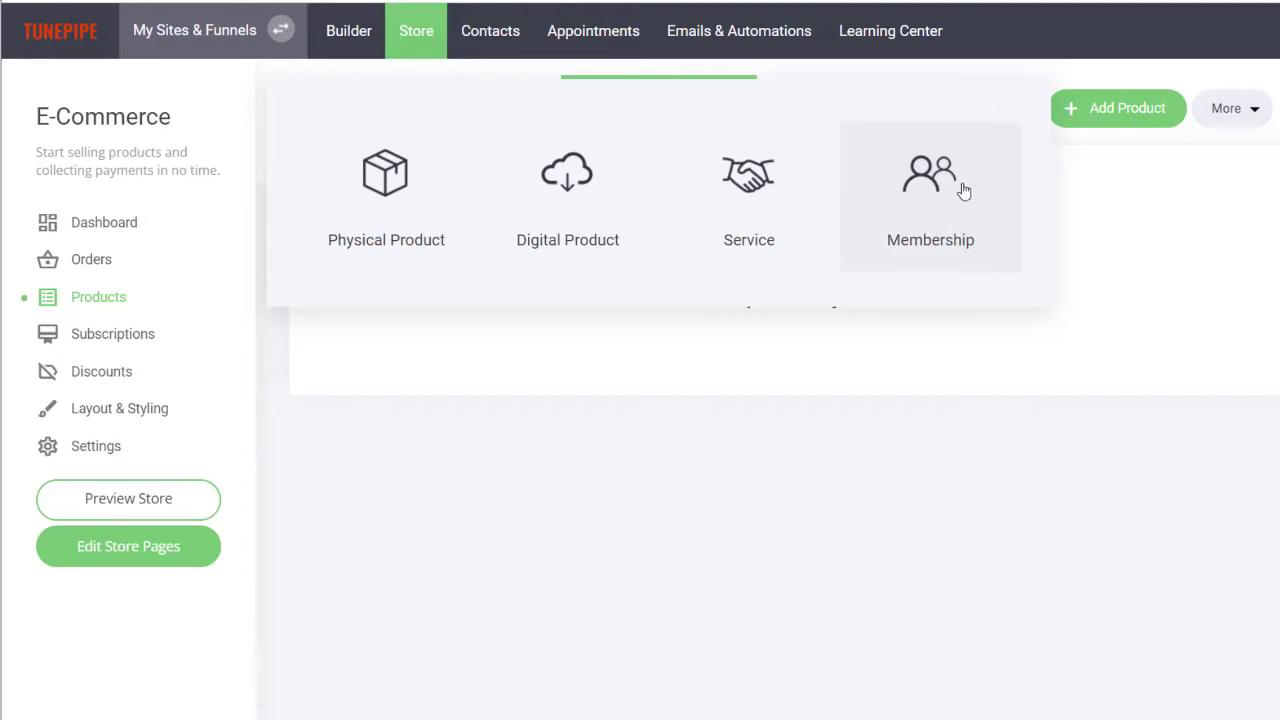
click(943, 199)
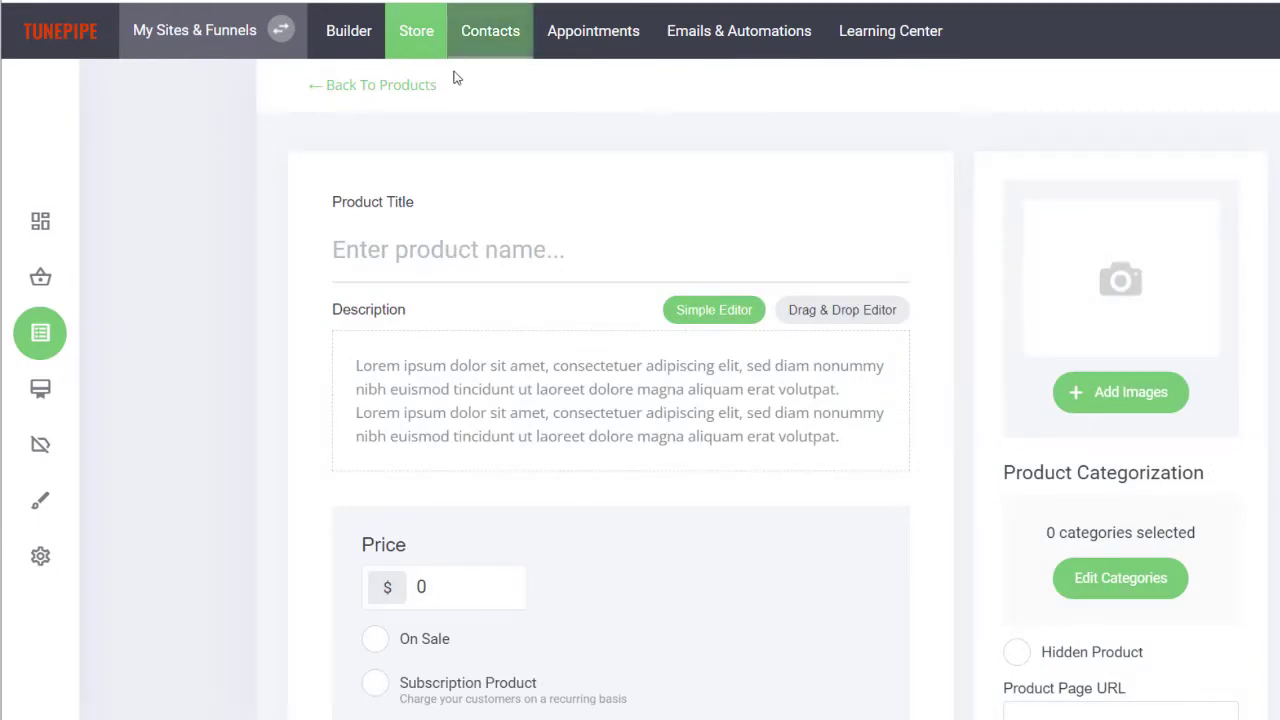
Add three member groups named Tier 1, Tier 2 and Tier 3 to the contacts' members.
click(481, 48)
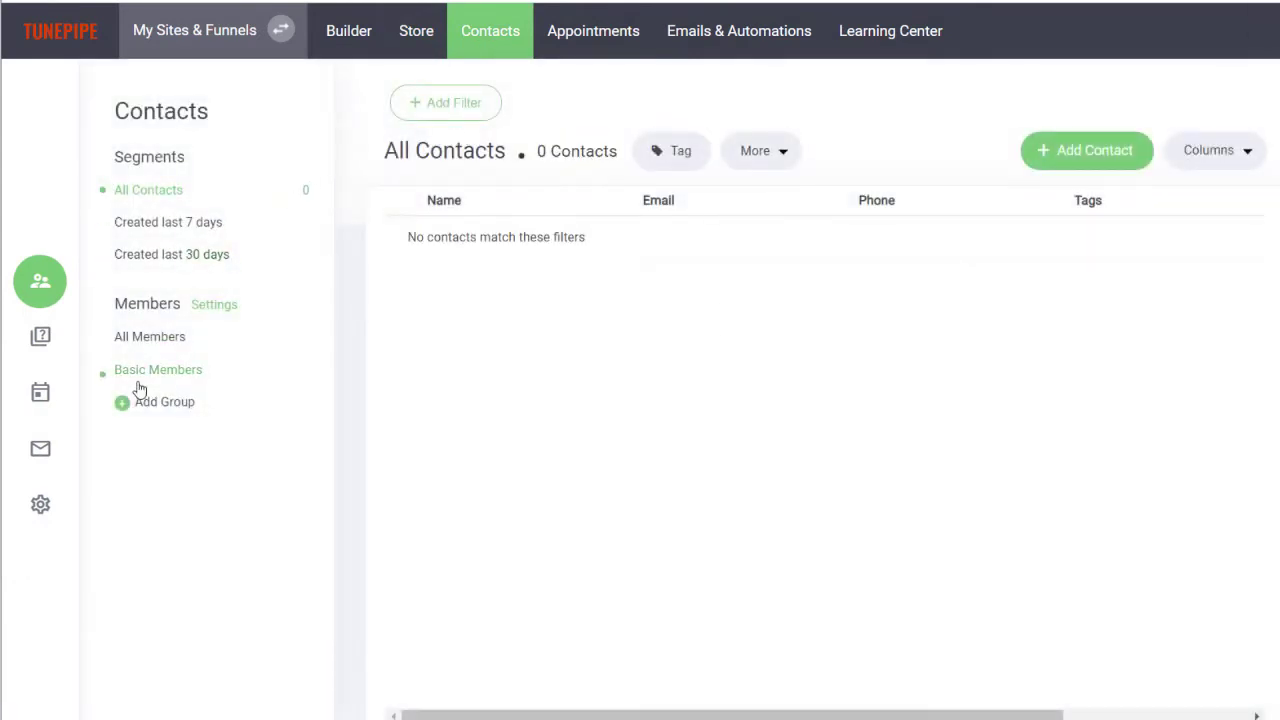
click(154, 404)
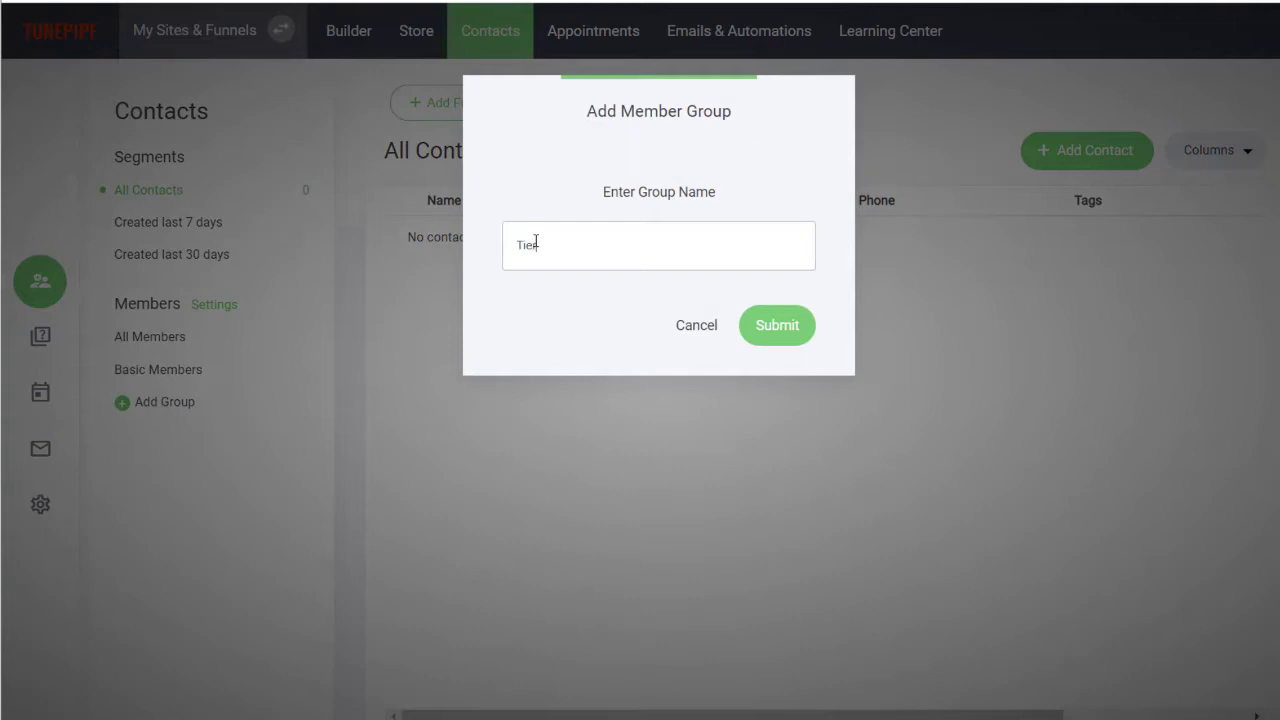
click(775, 333)
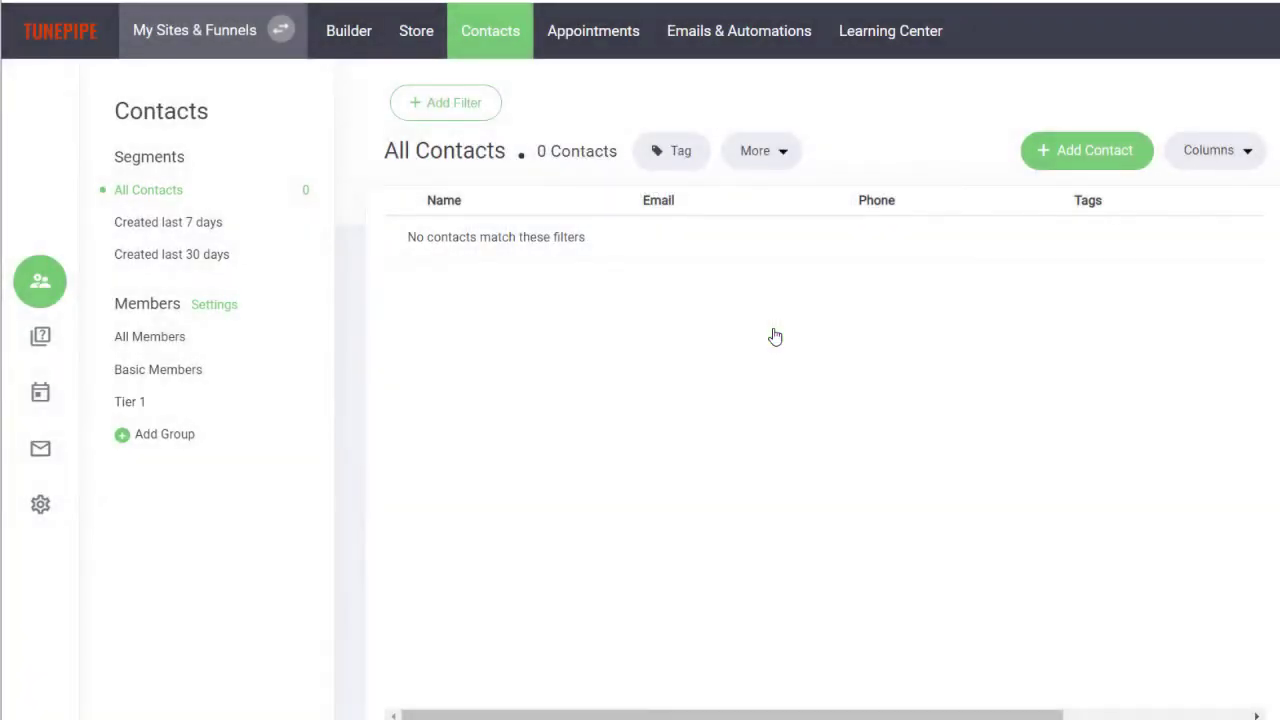
click(162, 435)
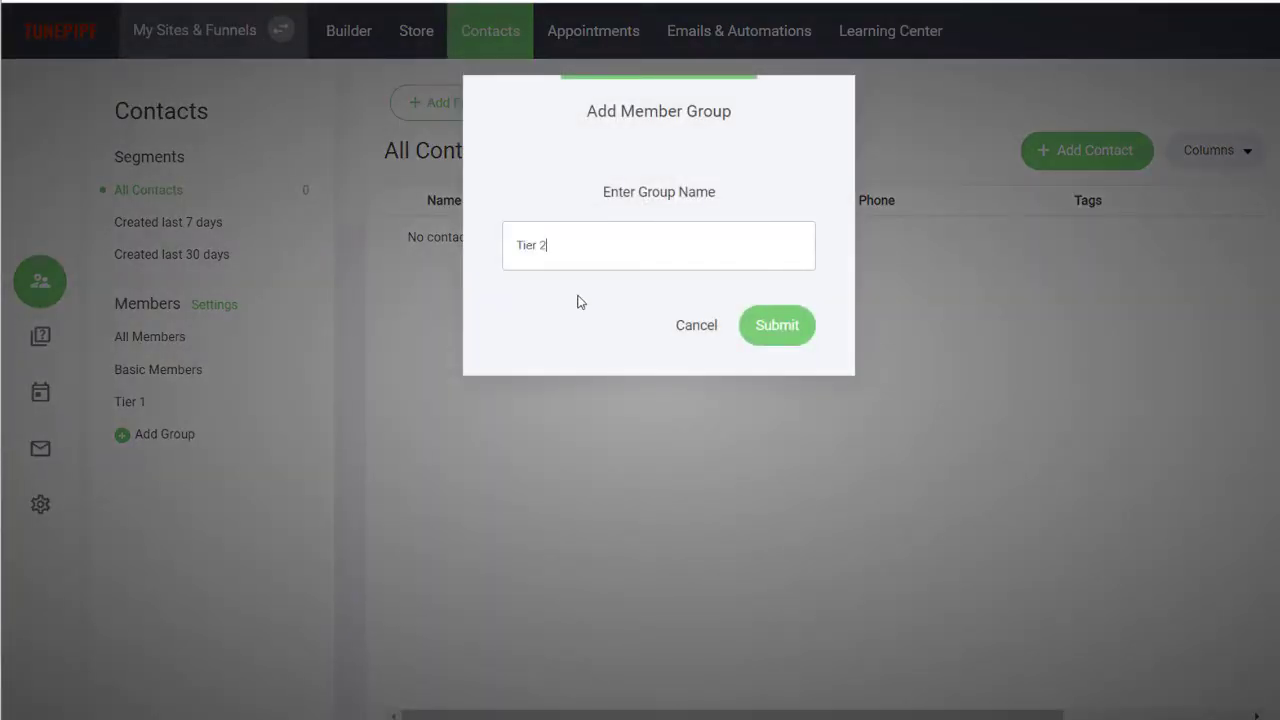
click(783, 336)
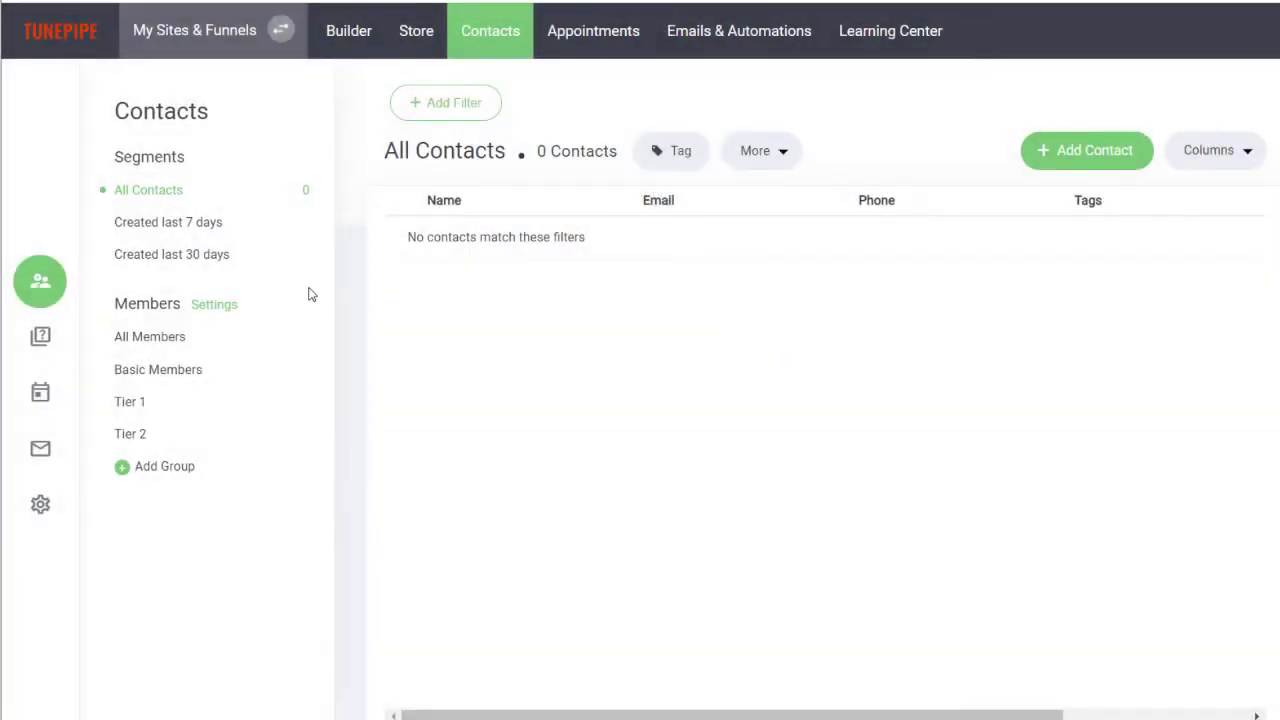
click(155, 466)
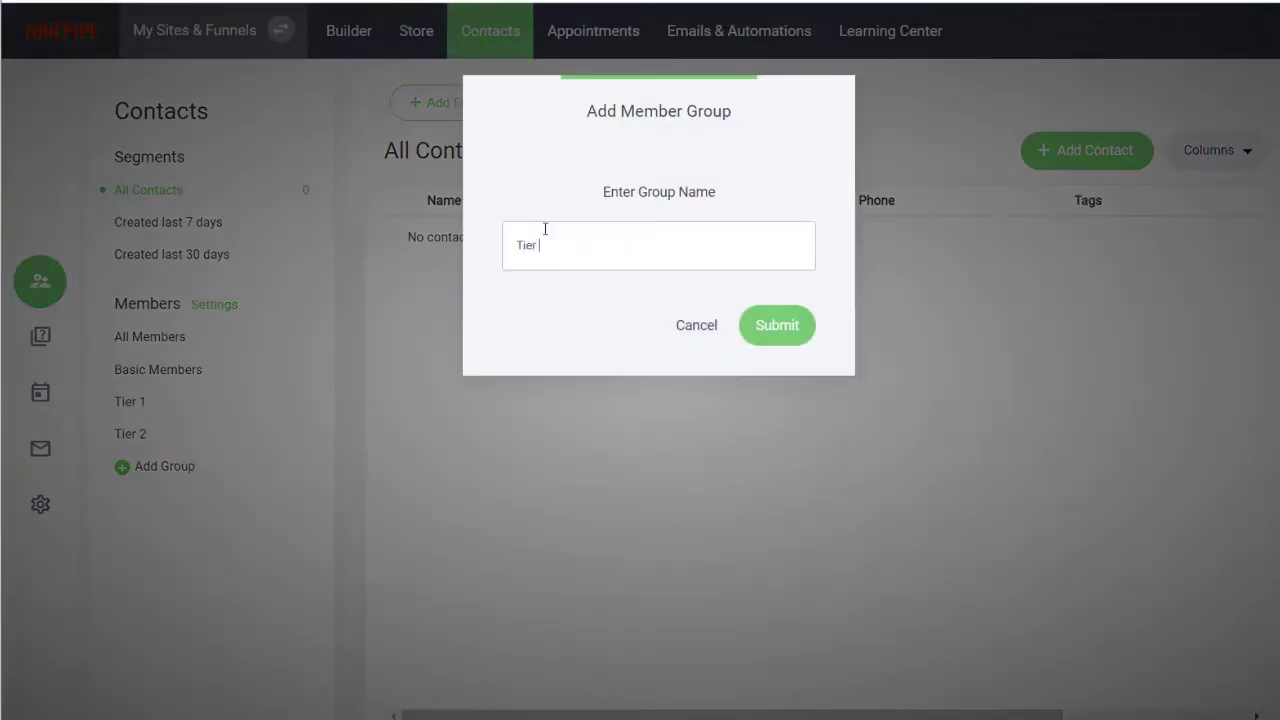
click(792, 325)
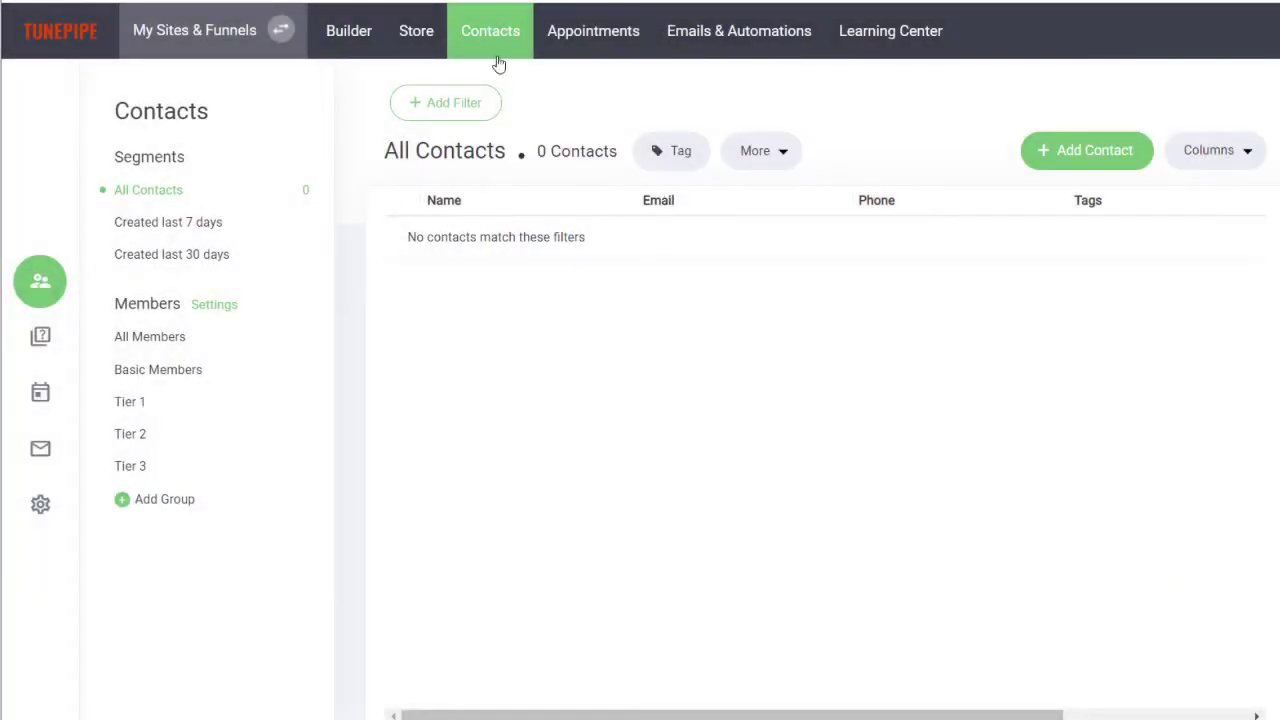
Create a new store product titled "Tier 1" with a price of $3.
click(420, 34)
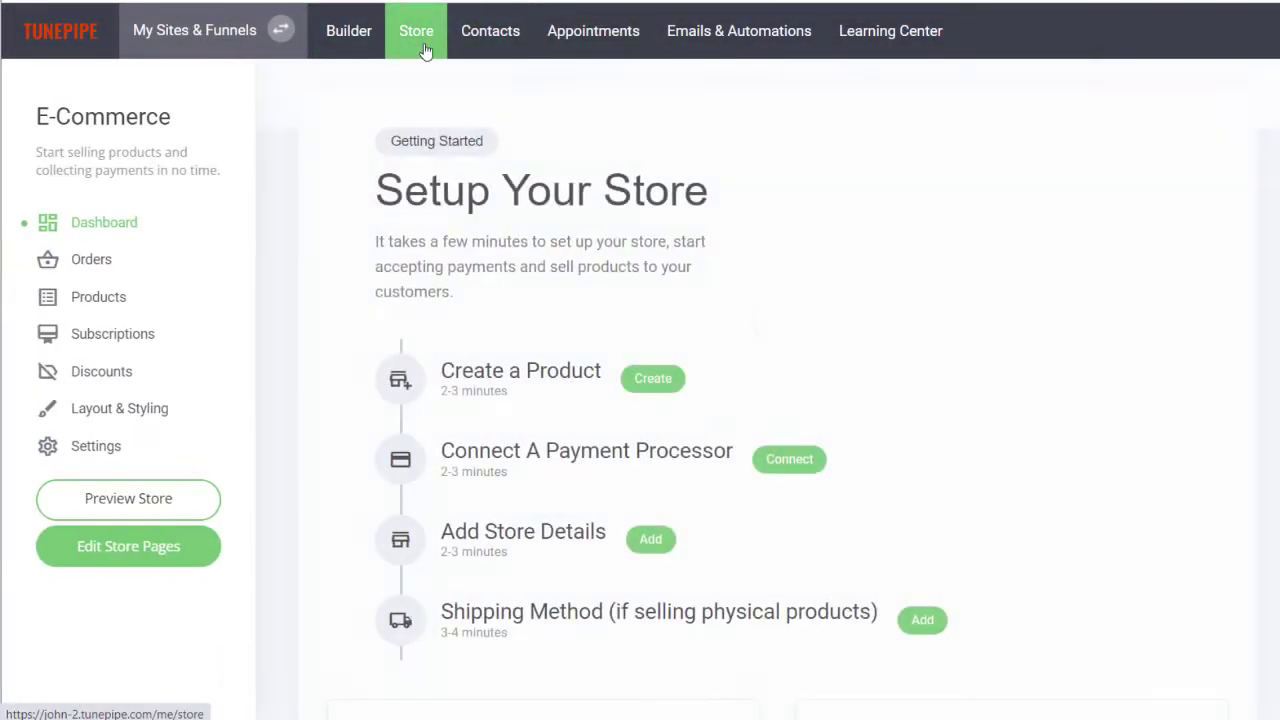
click(650, 380)
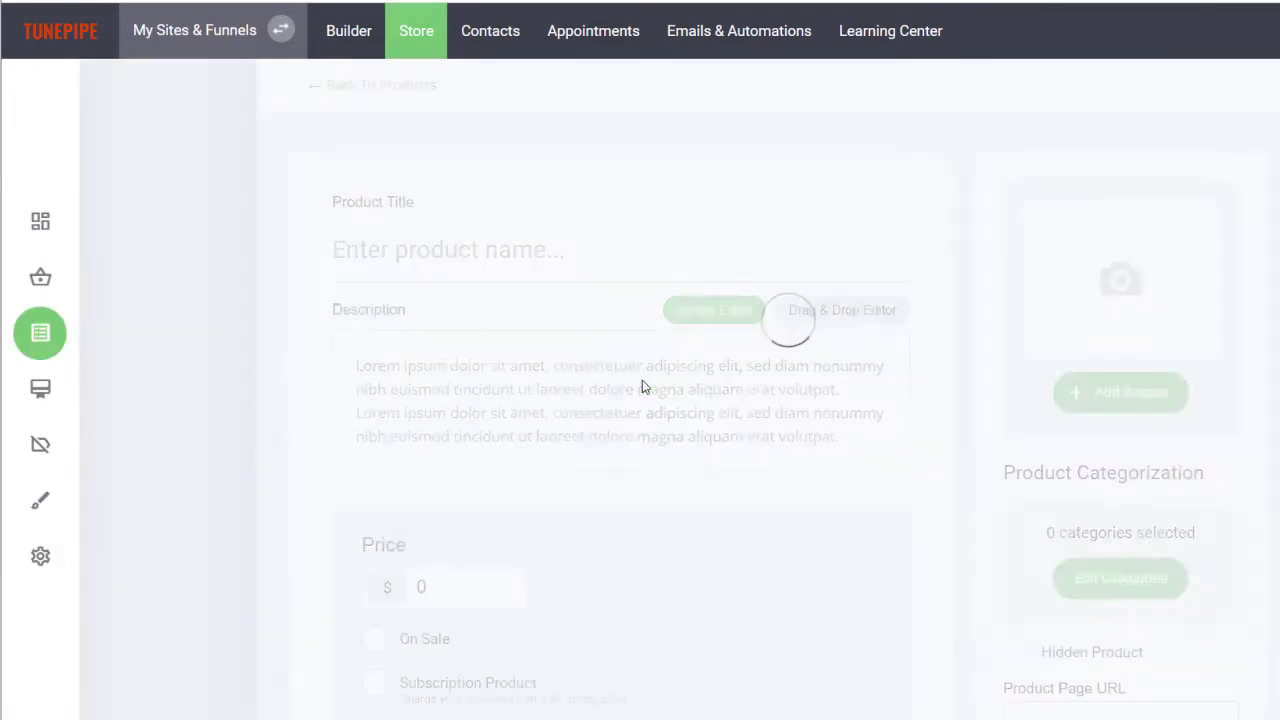
text(Tier 1)
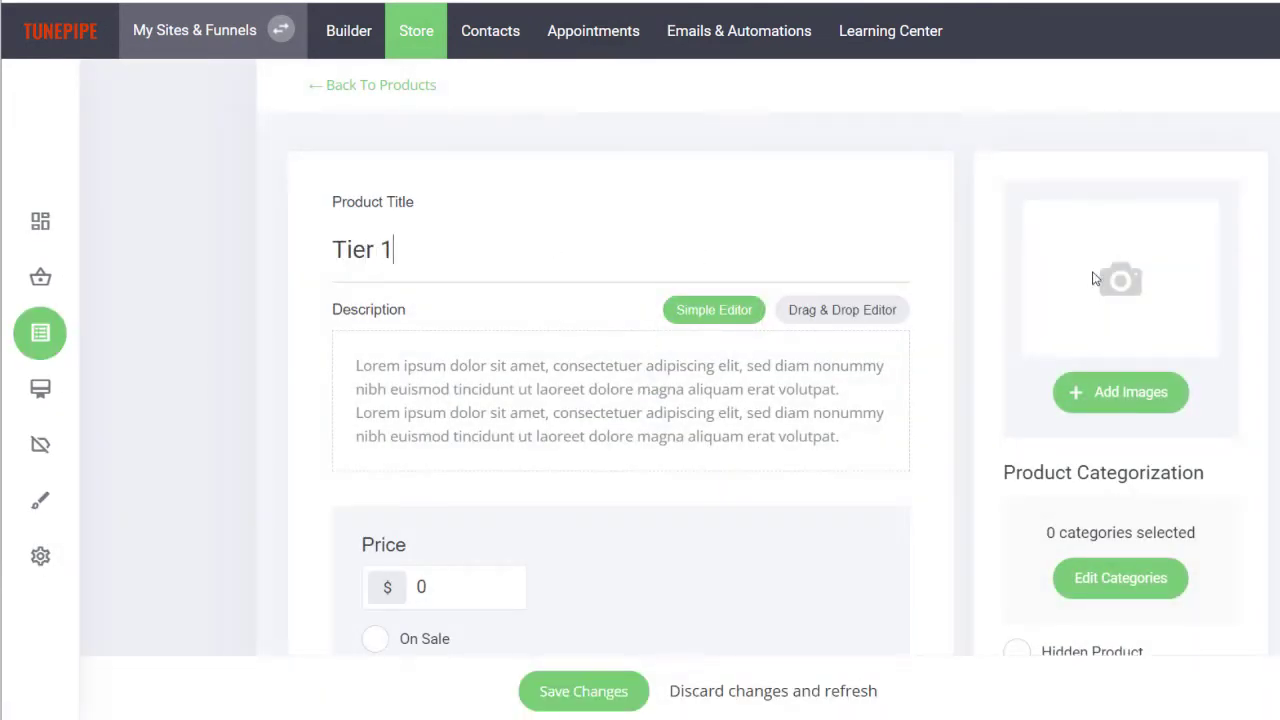
scroll(604, 447, down, 1)
double_click(415, 465)
text(3)
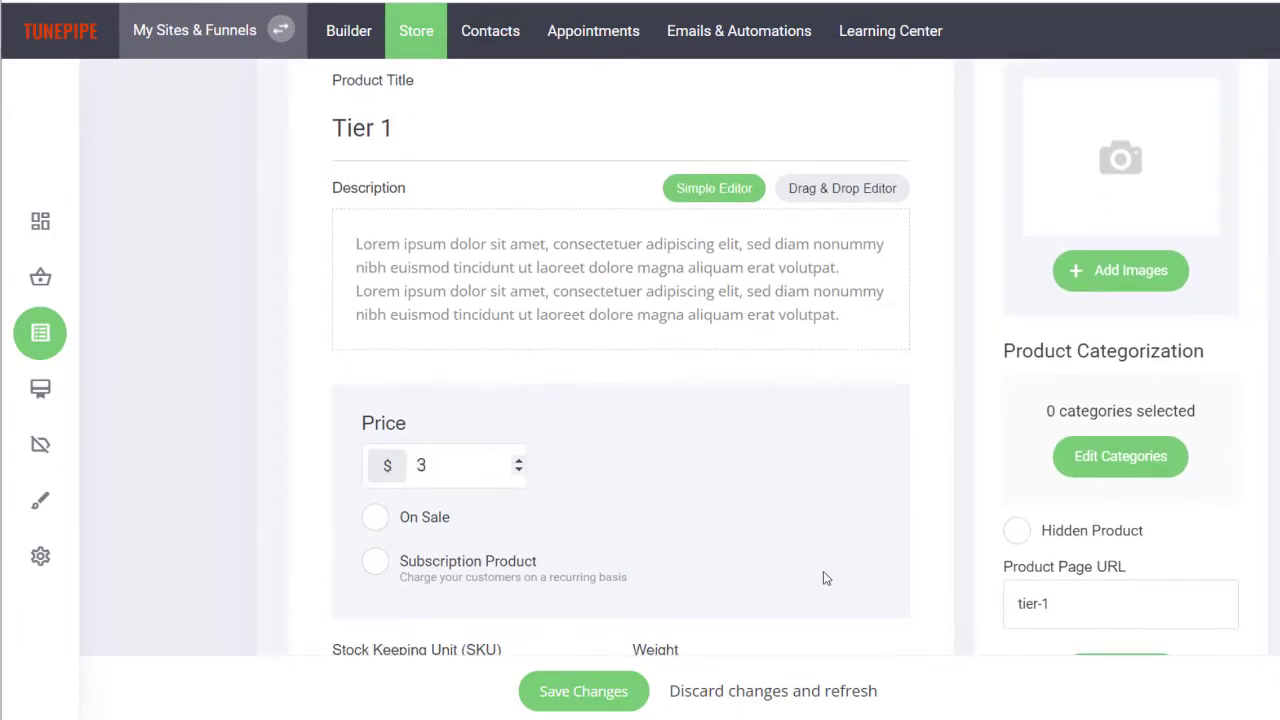
Make the product a subscription with ongoing payments charged every 1 month.
scroll(700, 520, down, 2)
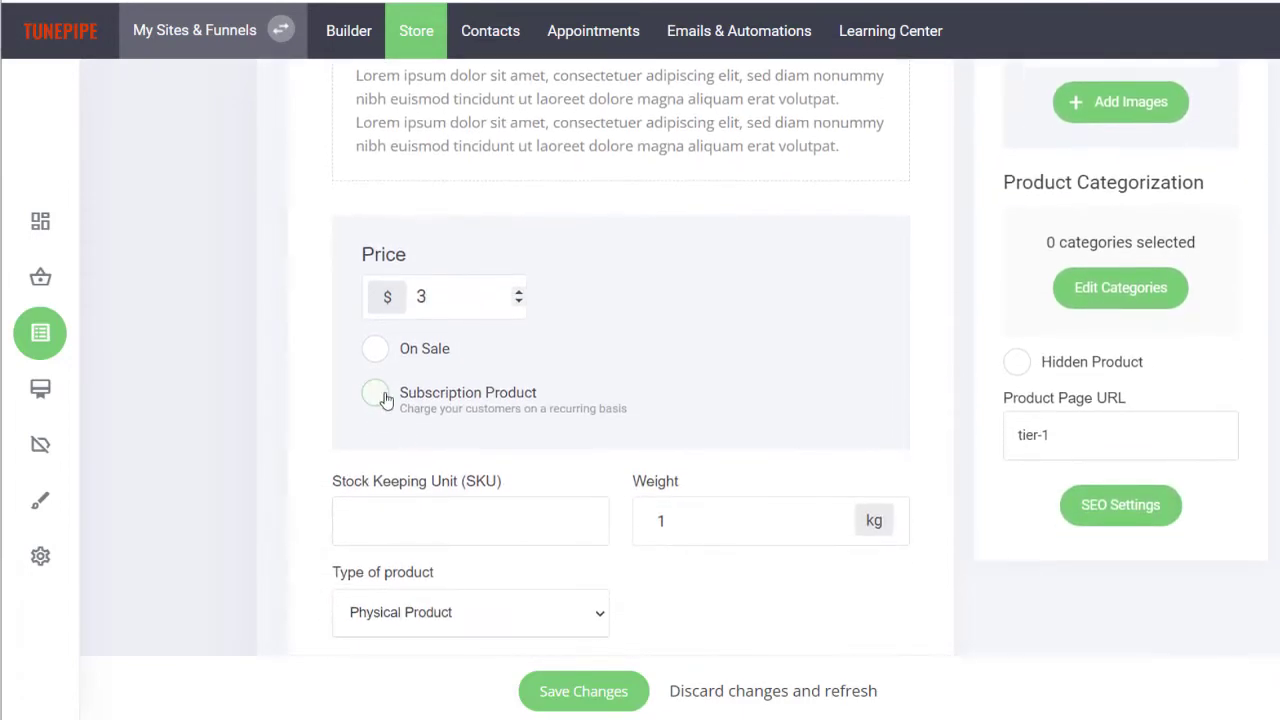
click(375, 393)
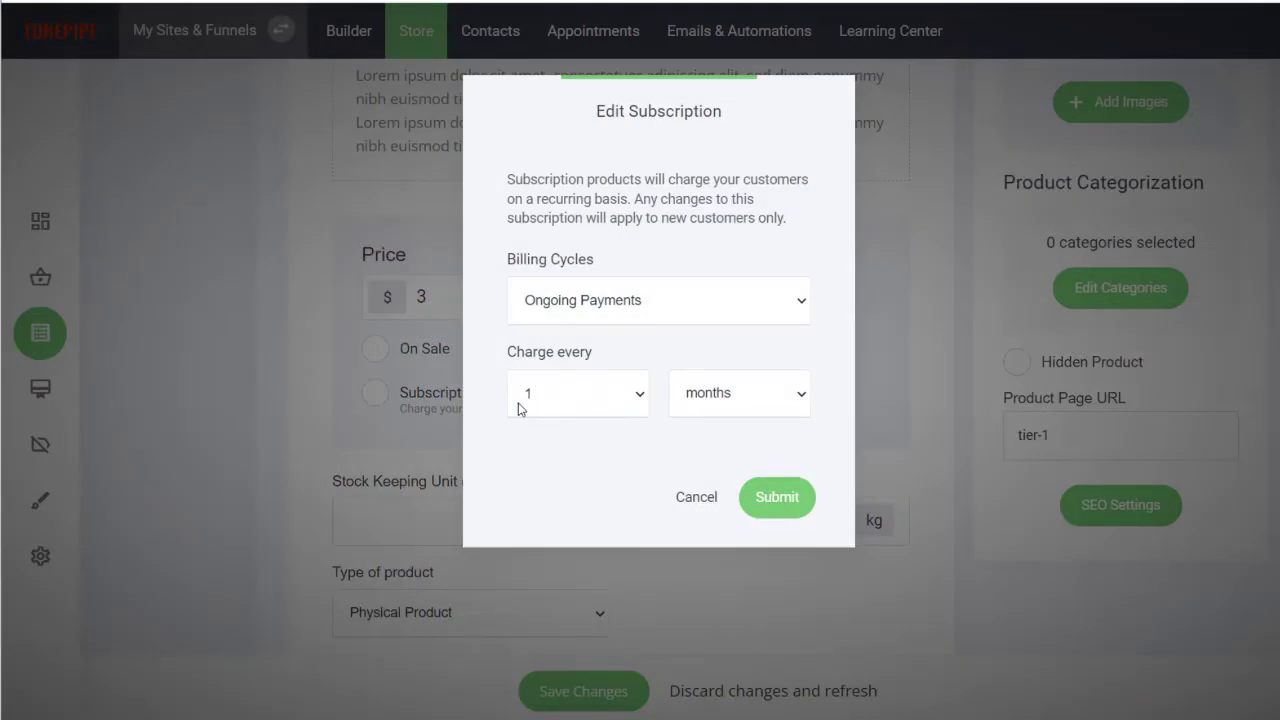
click(781, 410)
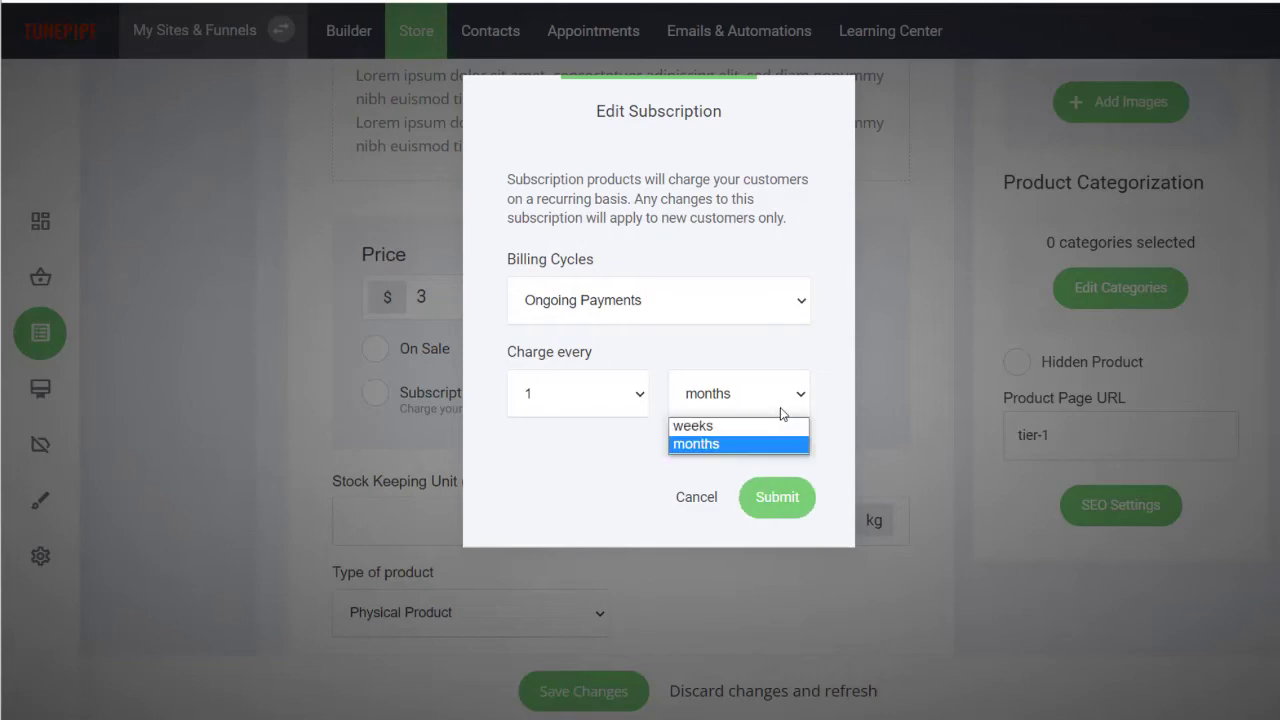
click(768, 497)
Set the product type to Membership and assign the Tier 1 member group.
scroll(772, 497, down, 3)
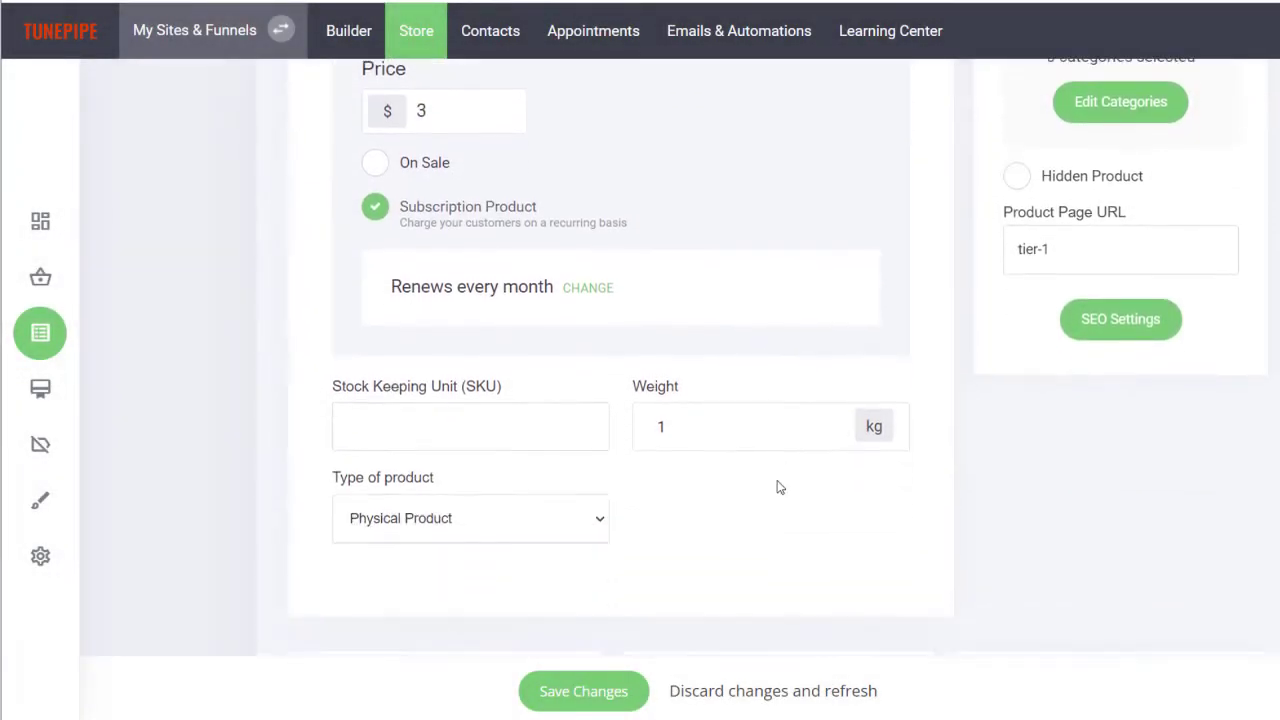
scroll(698, 477, down, 3)
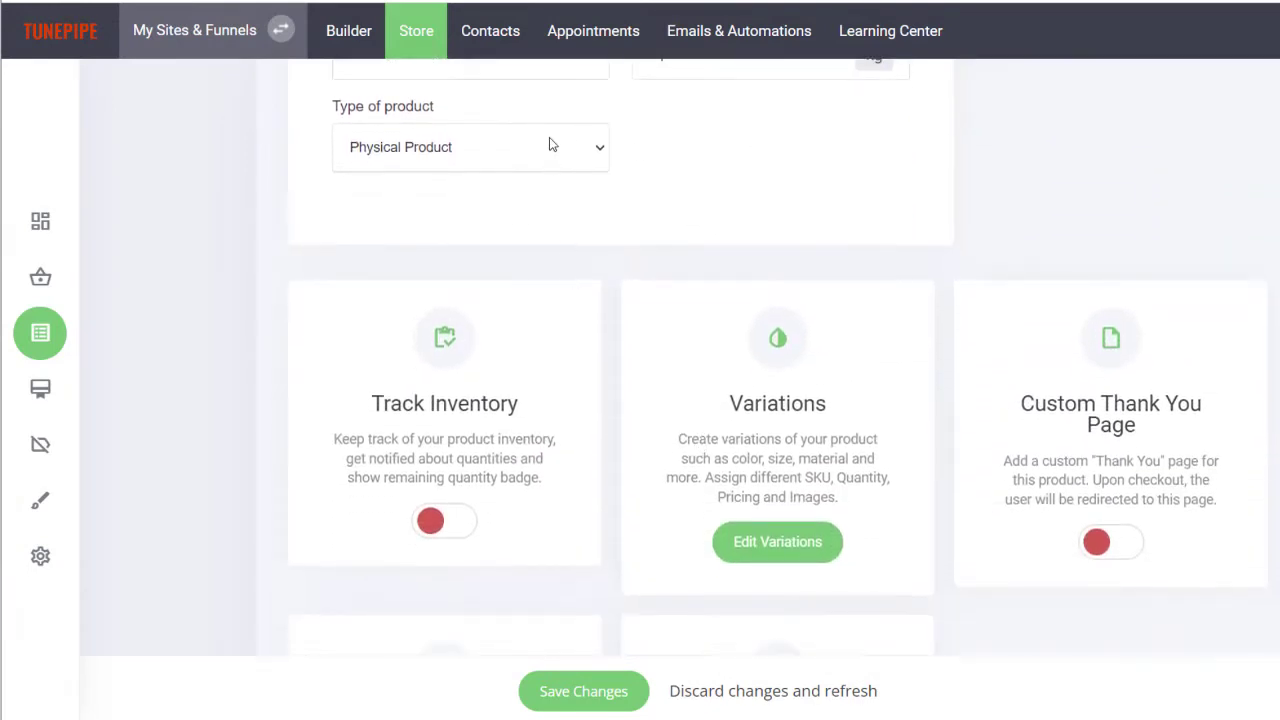
scroll(794, 180, up, 6)
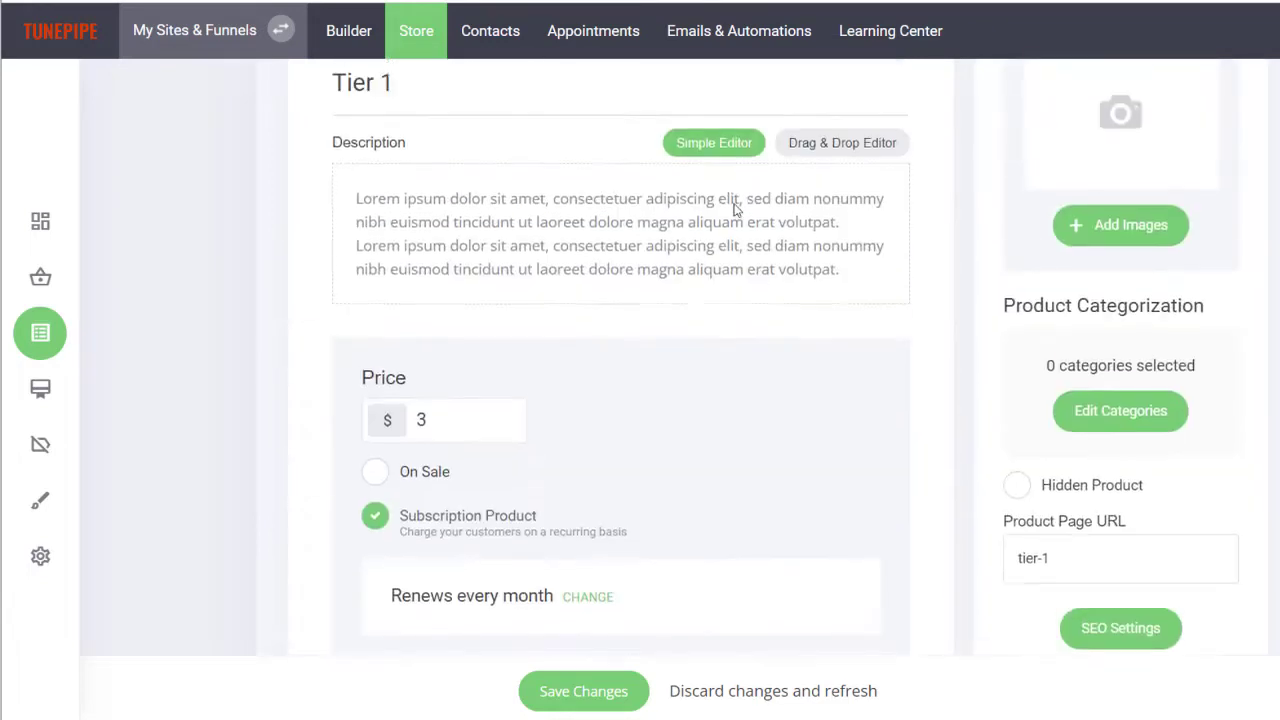
scroll(735, 208, down, 6)
click(576, 206)
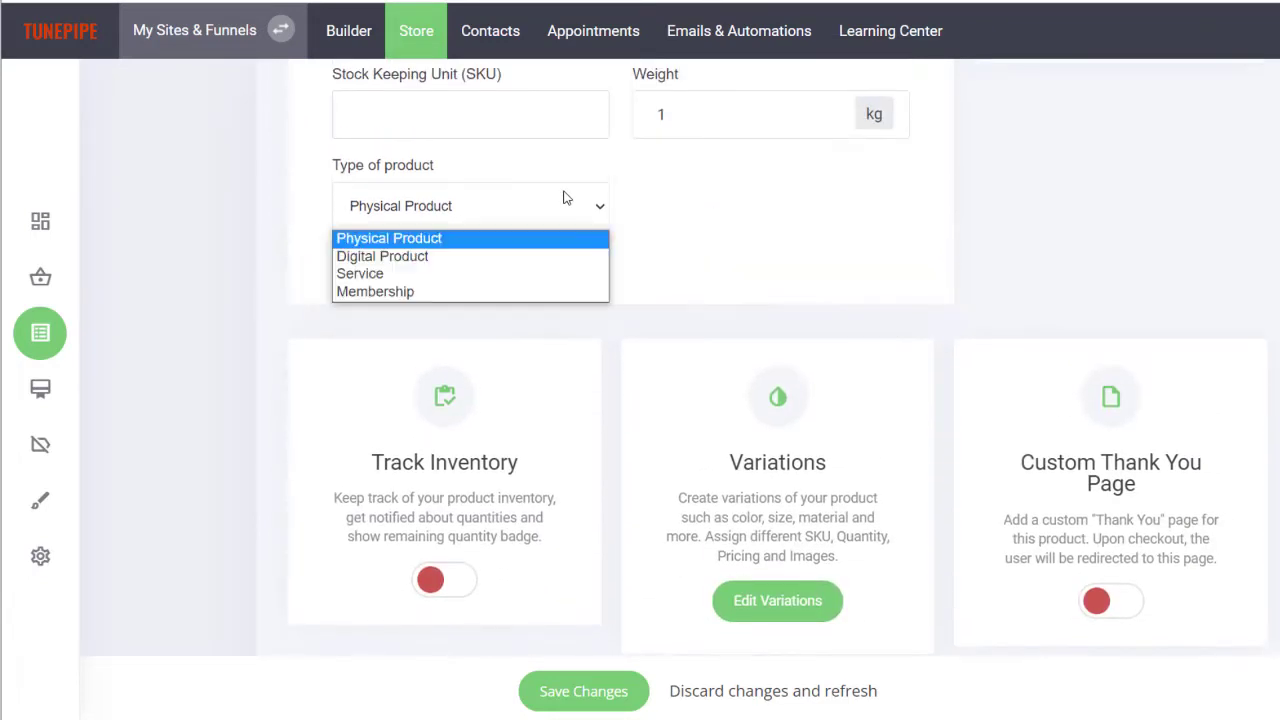
click(464, 292)
scroll(783, 298, down, 1)
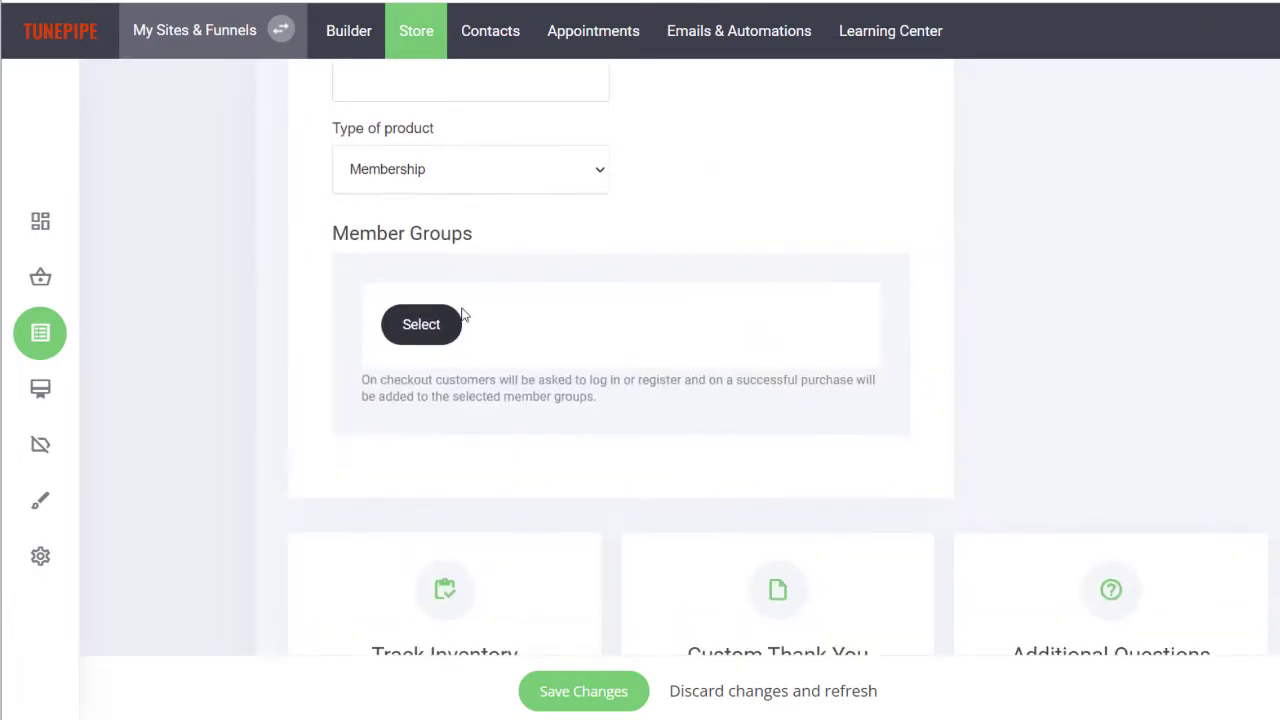
click(410, 334)
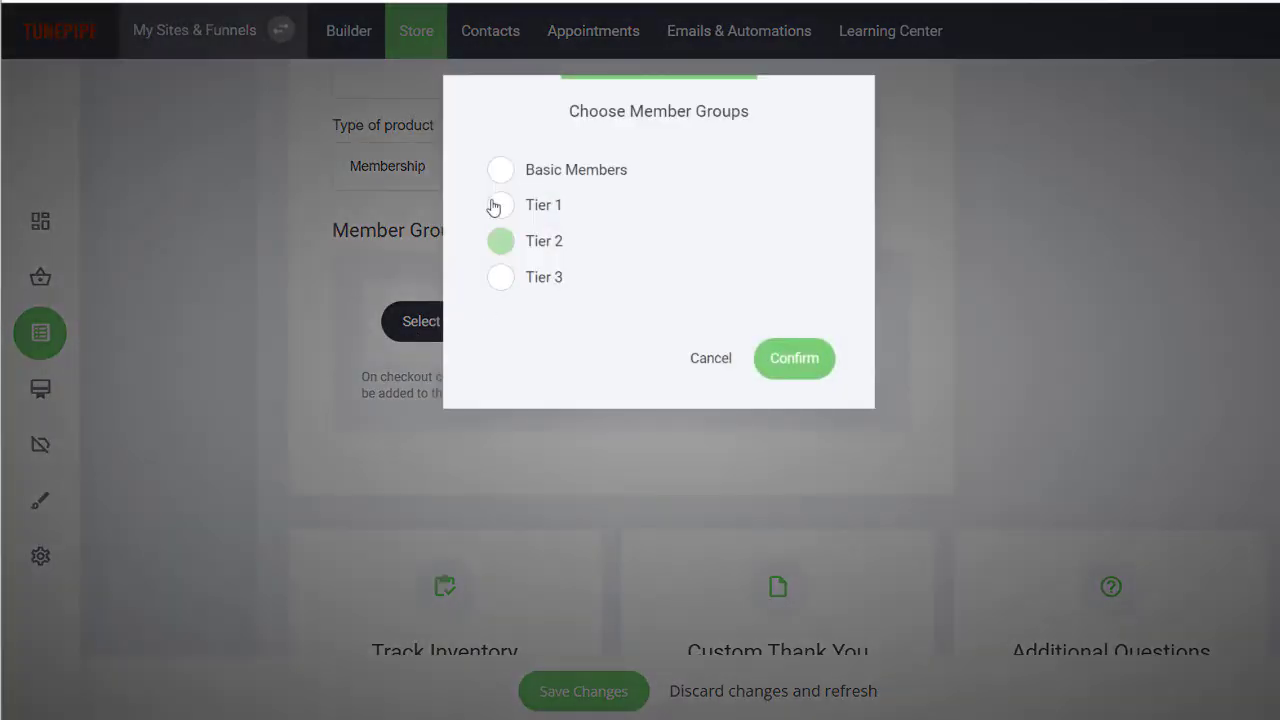
click(500, 205)
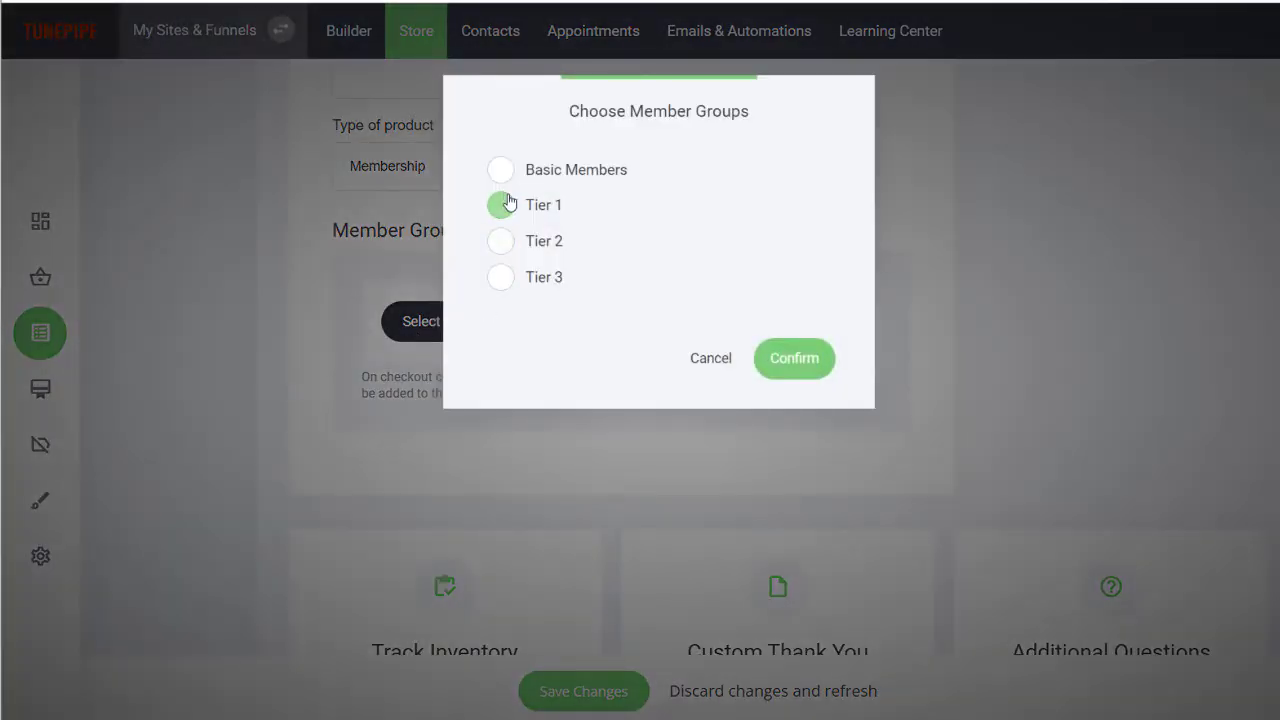
click(800, 358)
Create the customer tags "membershio" and "tier 1" for the product and save it.
scroll(806, 360, down, 5)
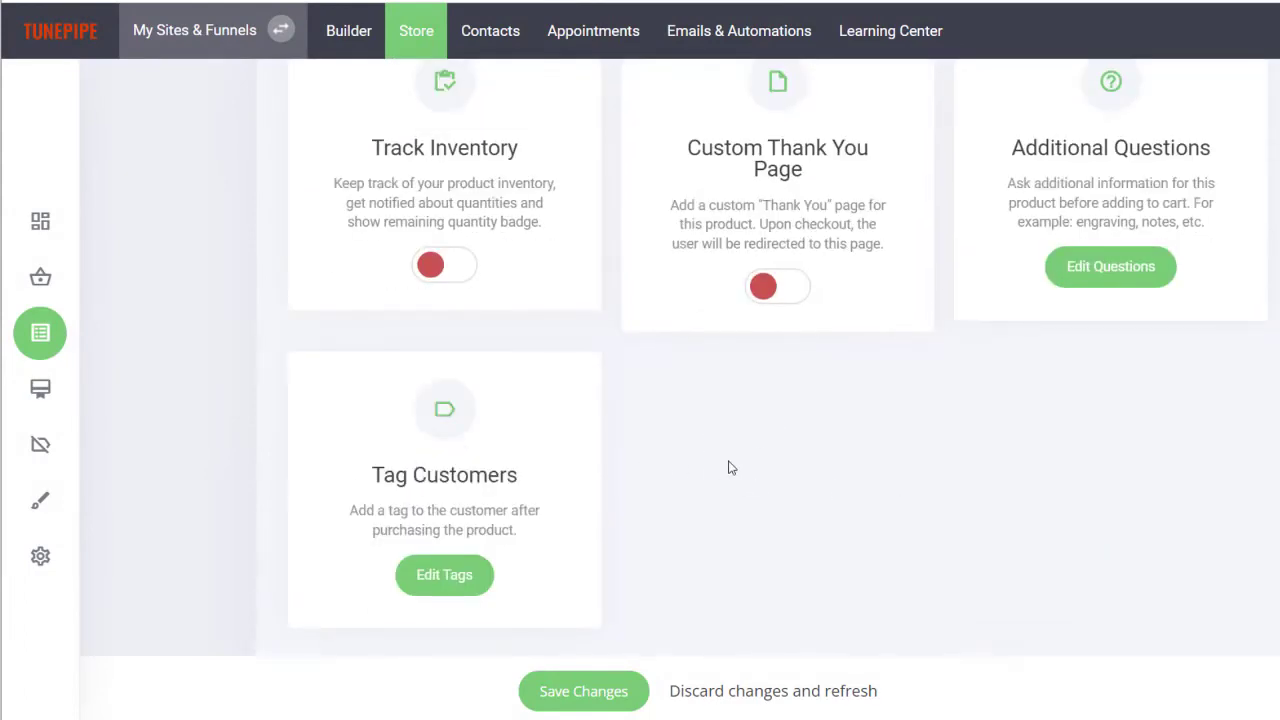
click(478, 576)
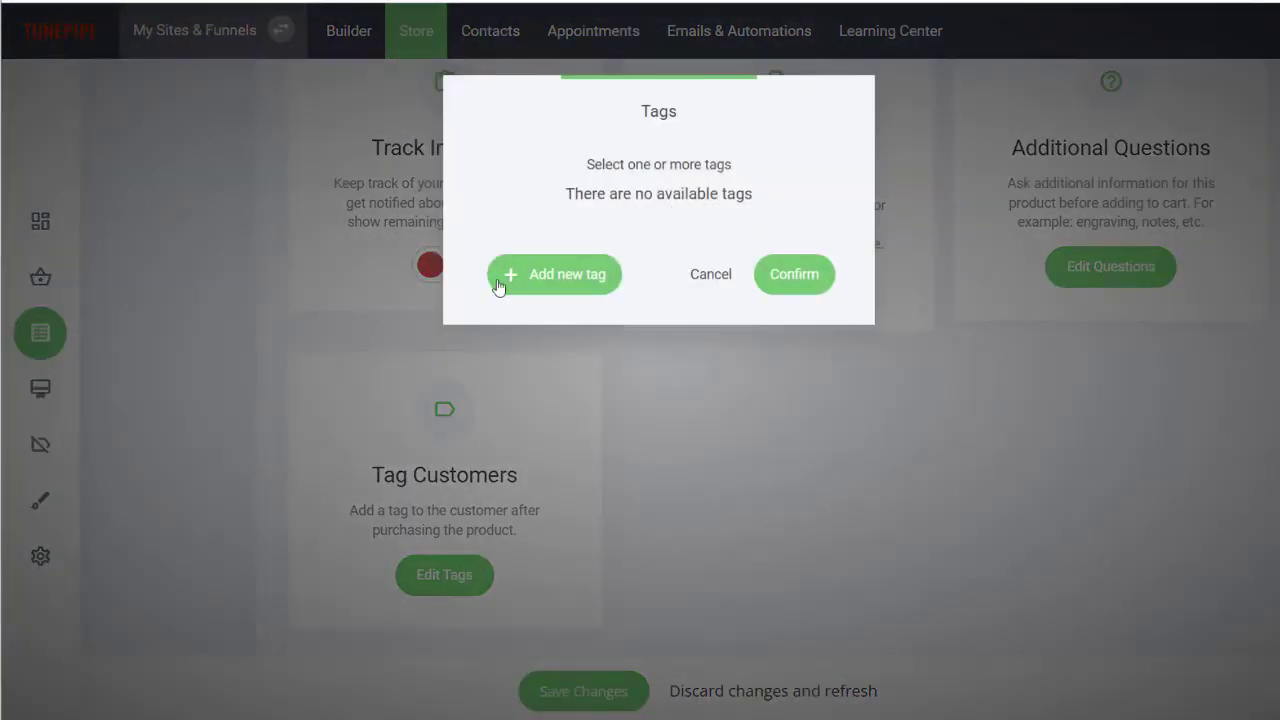
click(545, 282)
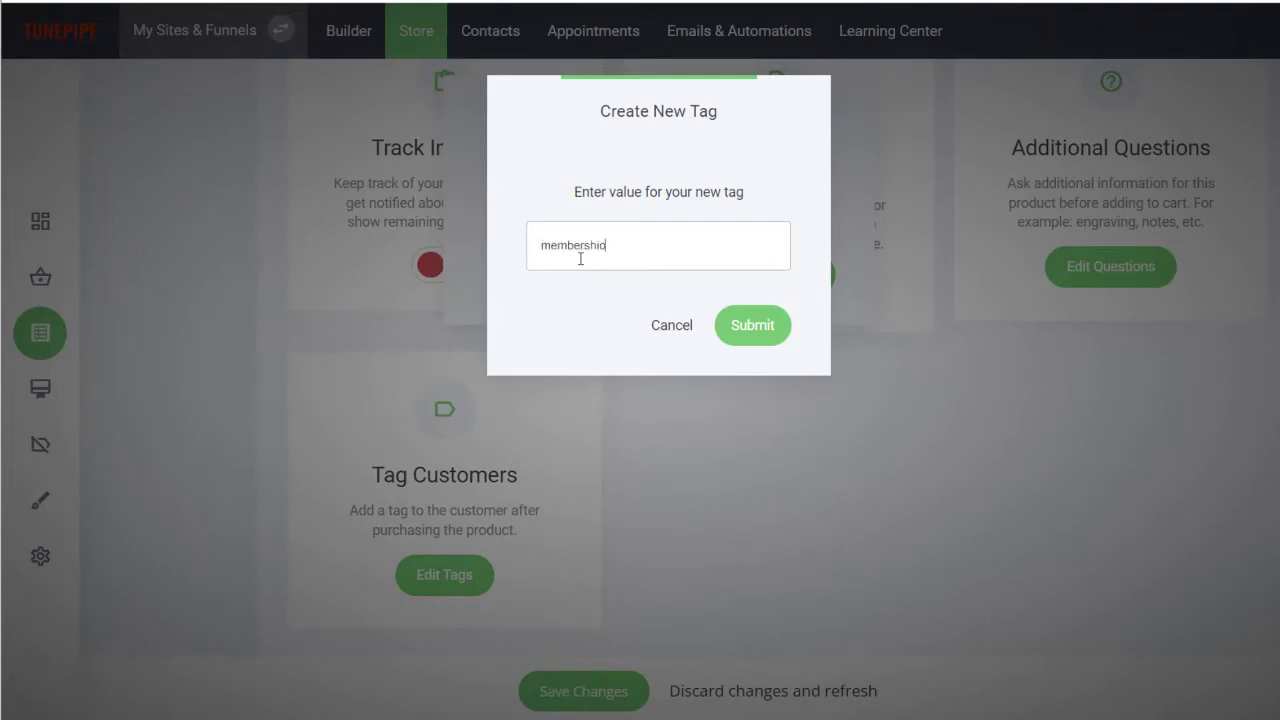
key(Return)
click(579, 268)
text(tier 1)
click(757, 323)
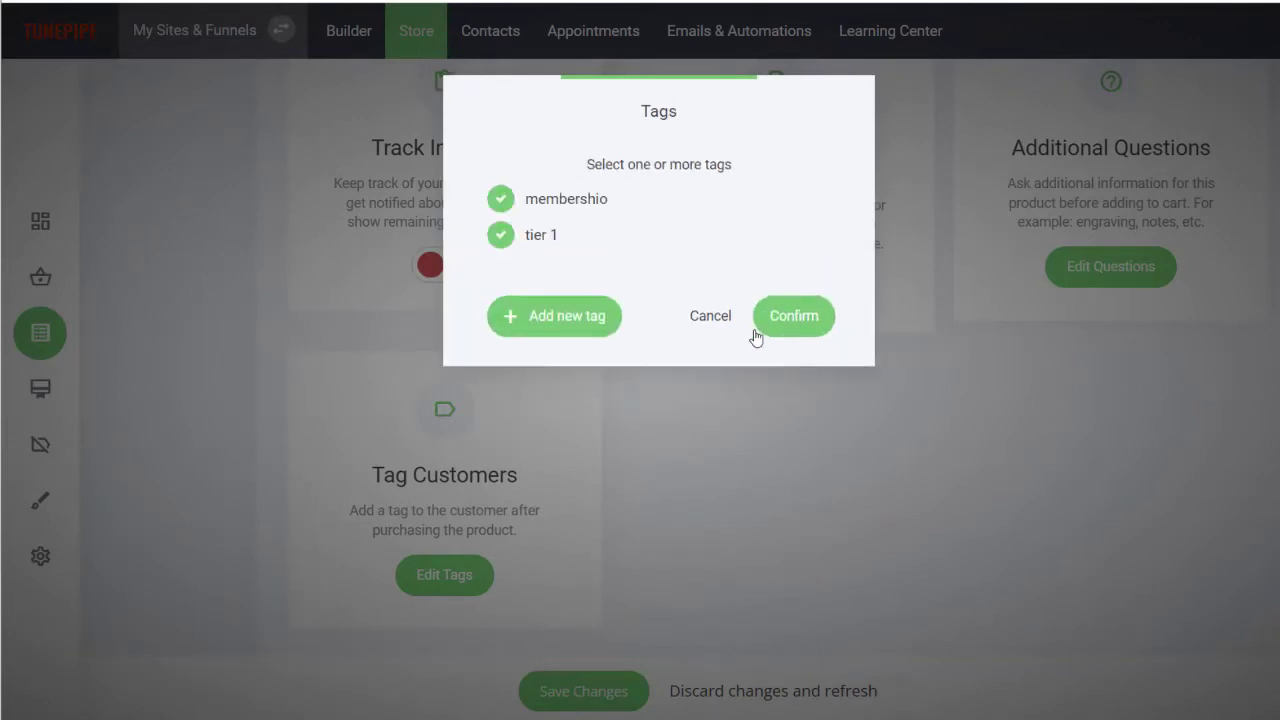
click(788, 305)
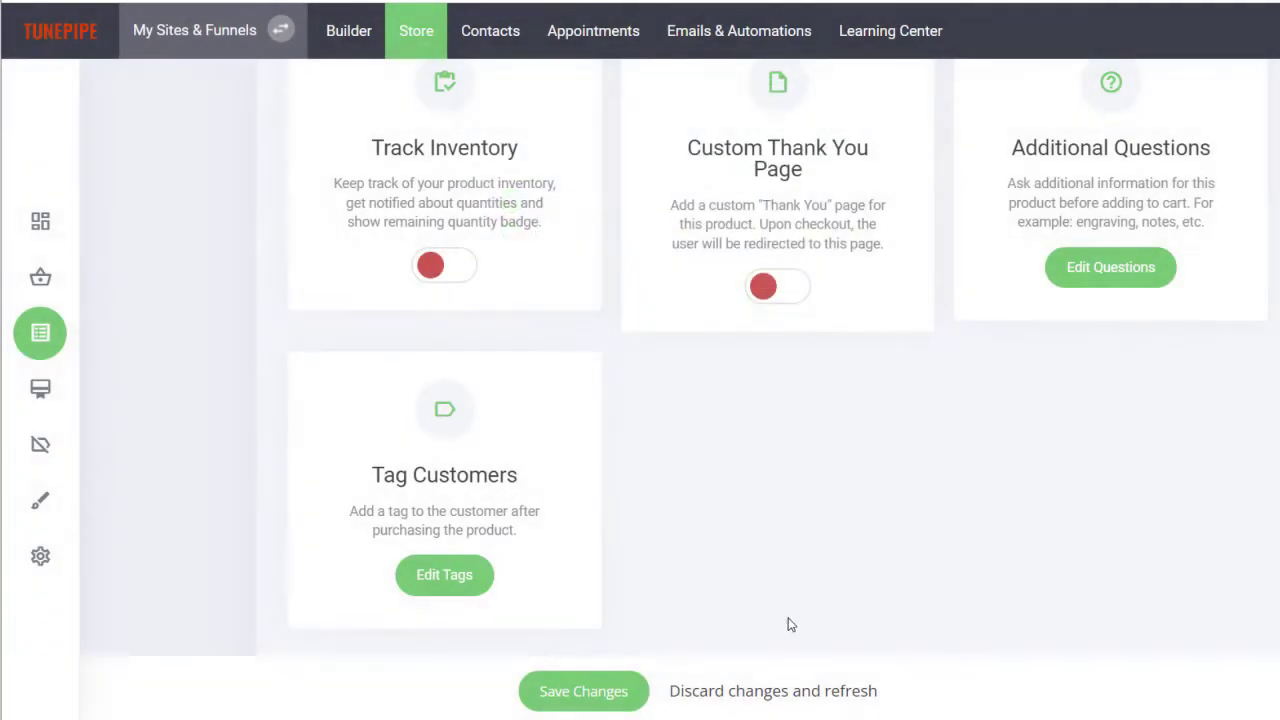
click(610, 690)
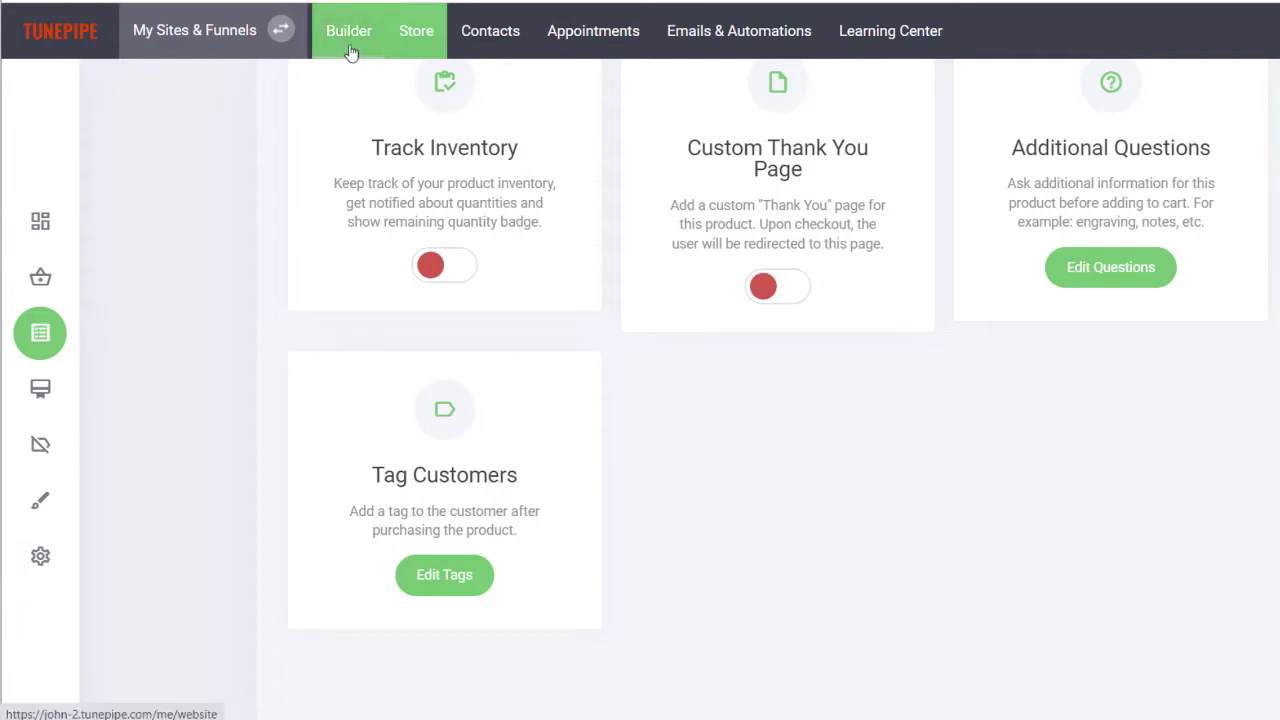
Return to the page builder and review the funnel's list of steps.
click(206, 44)
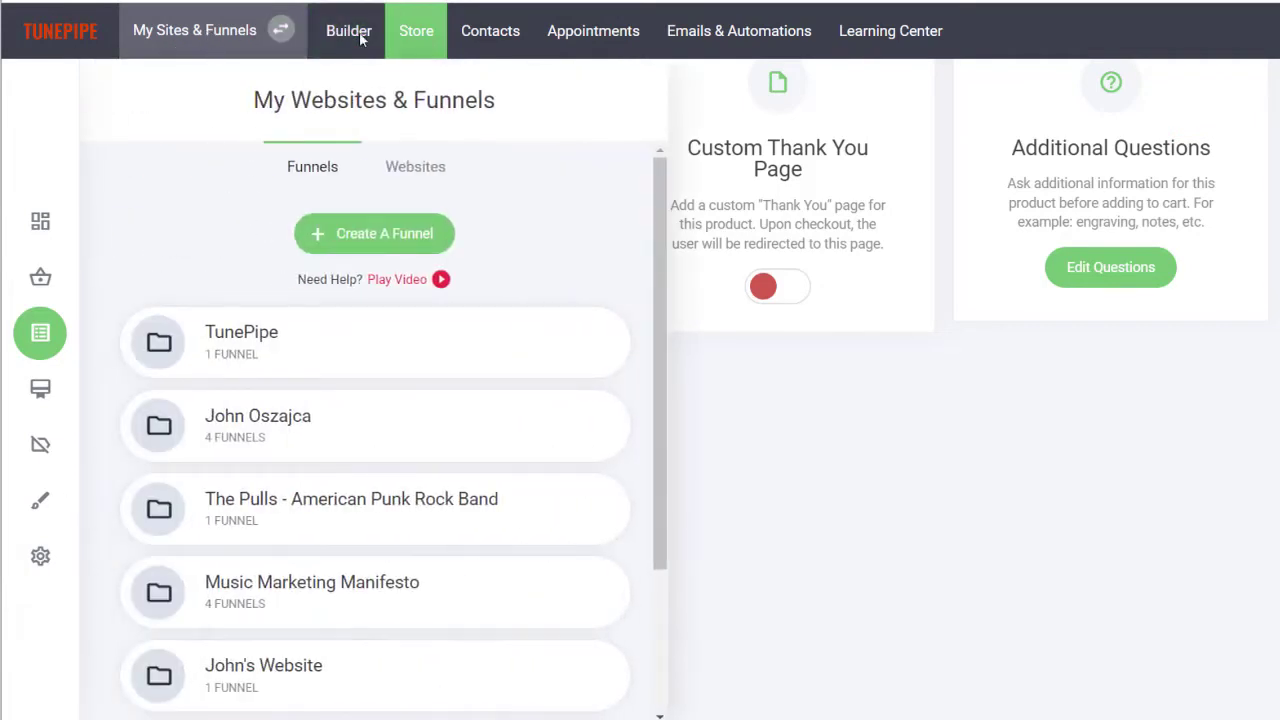
click(360, 36)
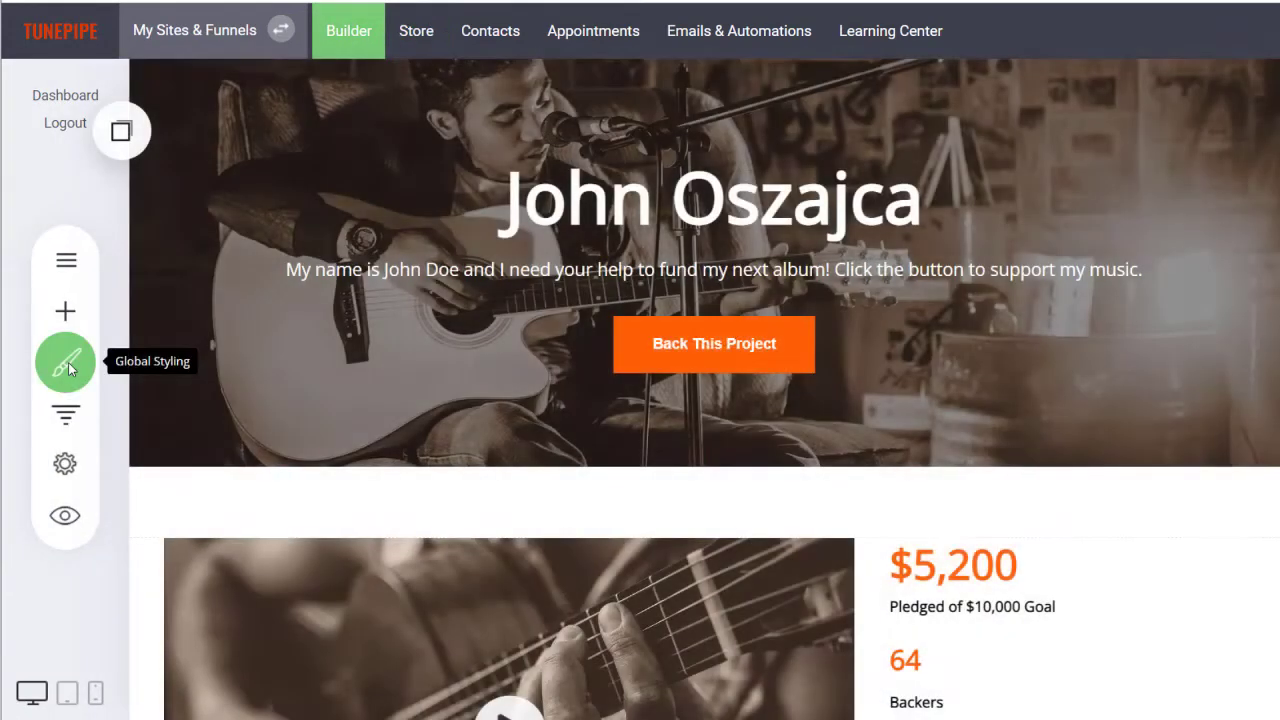
click(67, 411)
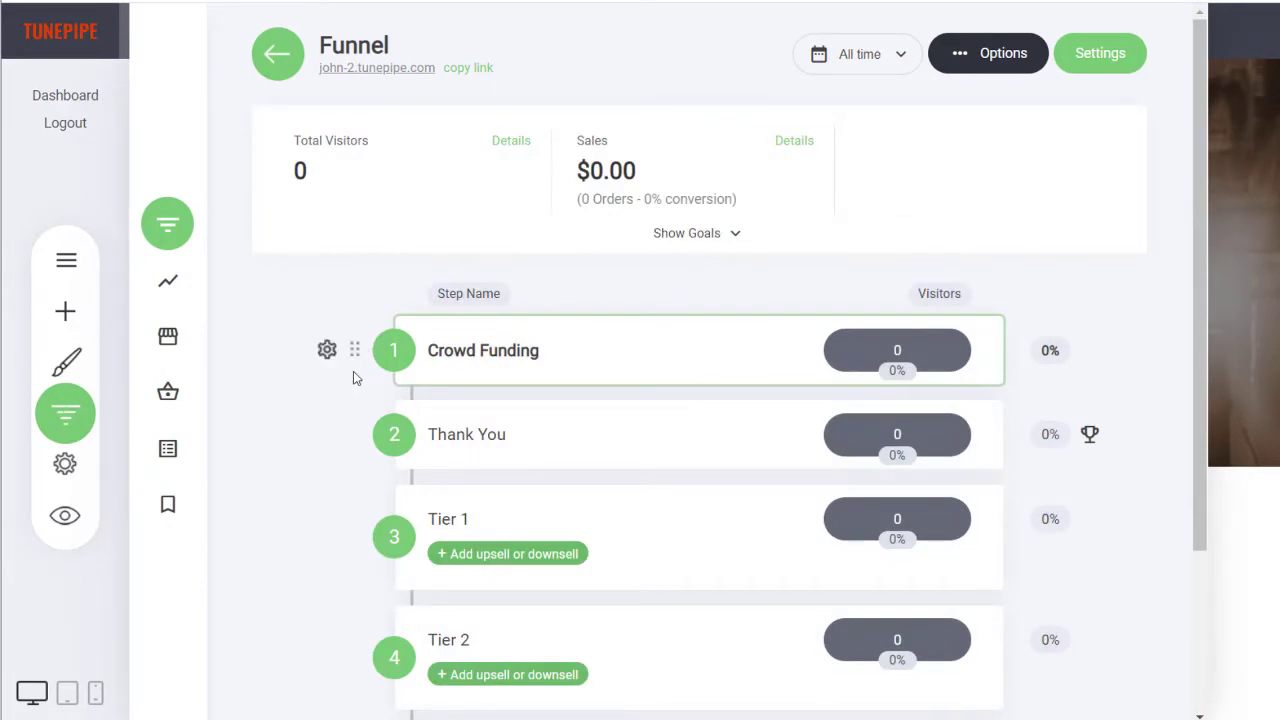
scroll(505, 402, down, 1)
scroll(508, 406, down, 2)
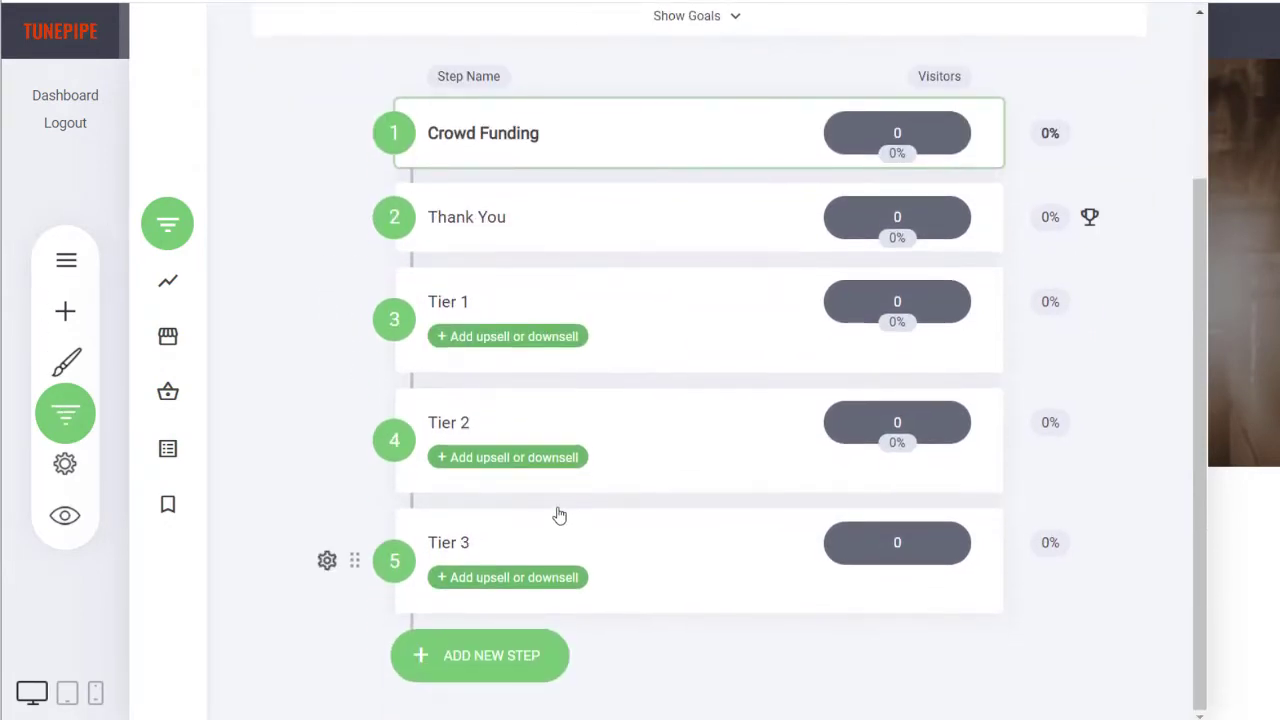
mouse_move(899, 289)
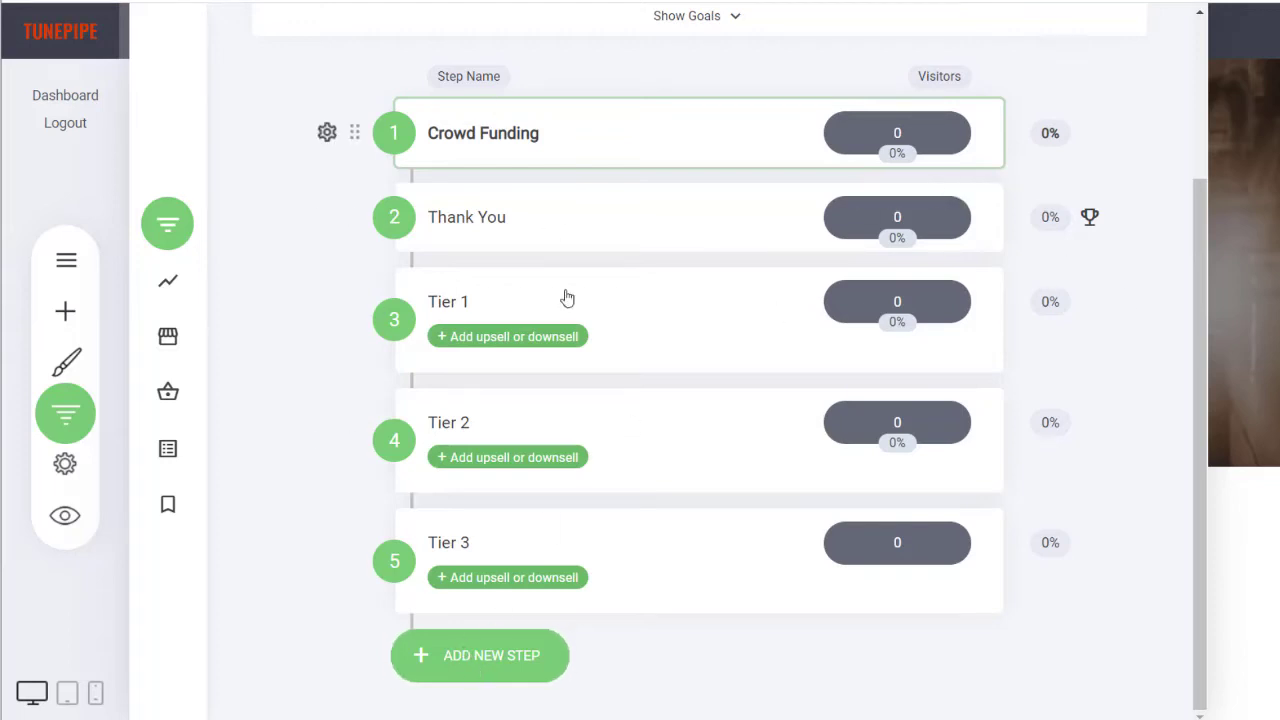
Add a new funnel page from the first Membership / Course template and name it Tier 1.
click(489, 657)
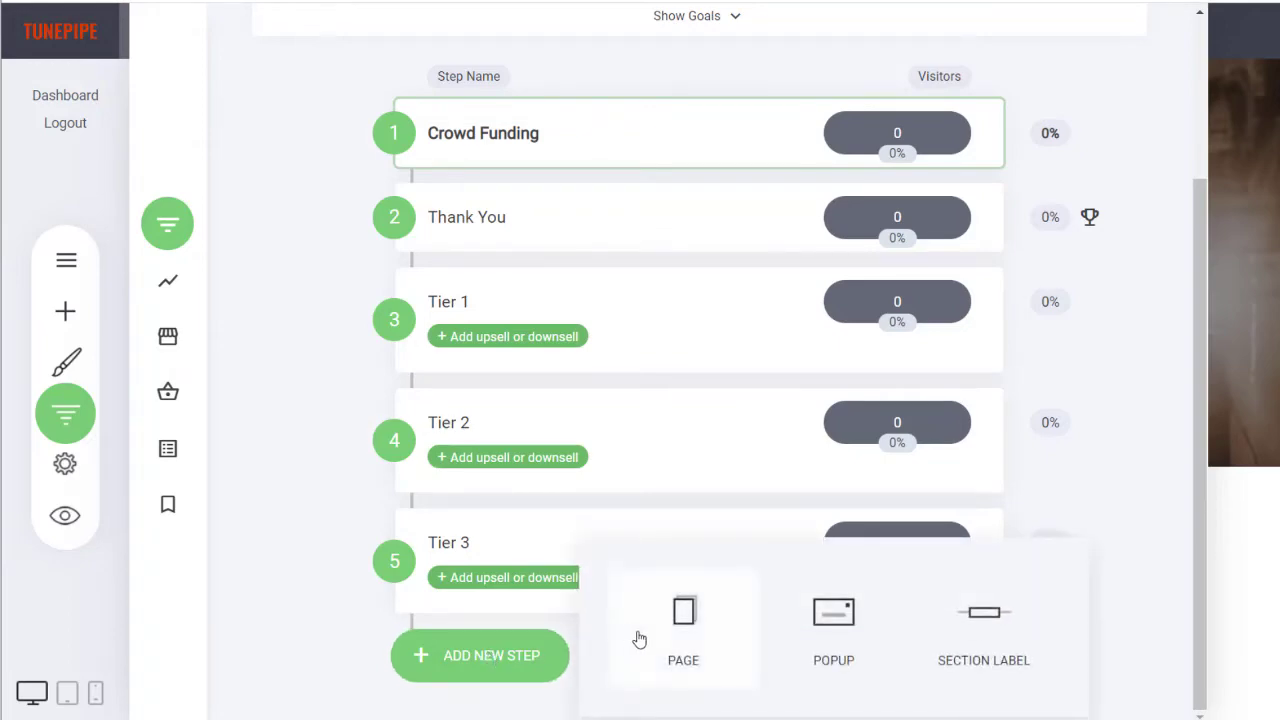
click(678, 628)
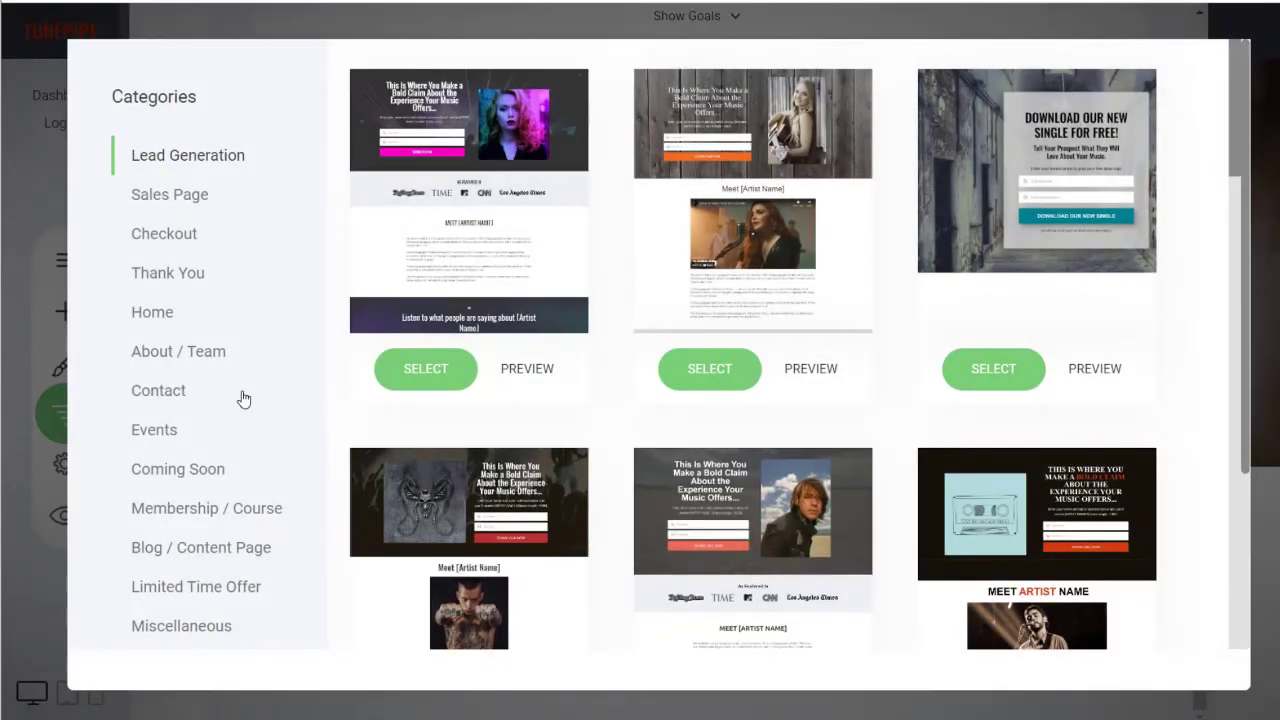
click(178, 507)
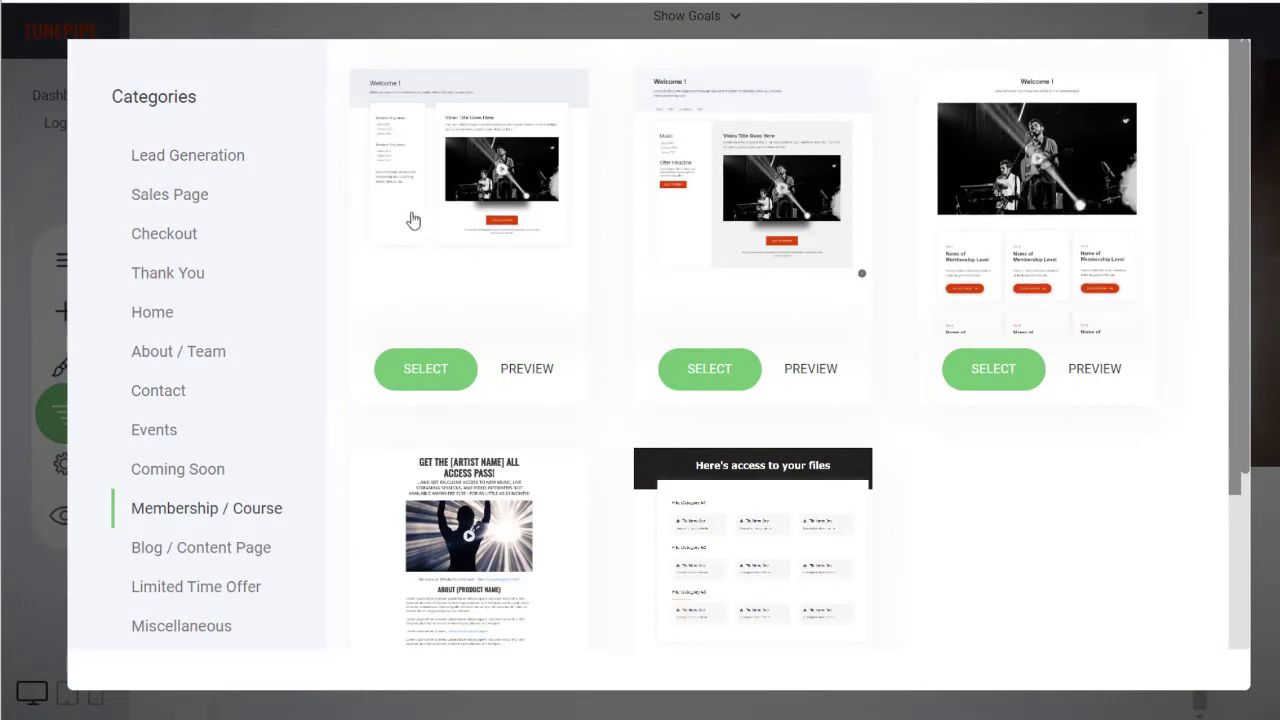
click(430, 376)
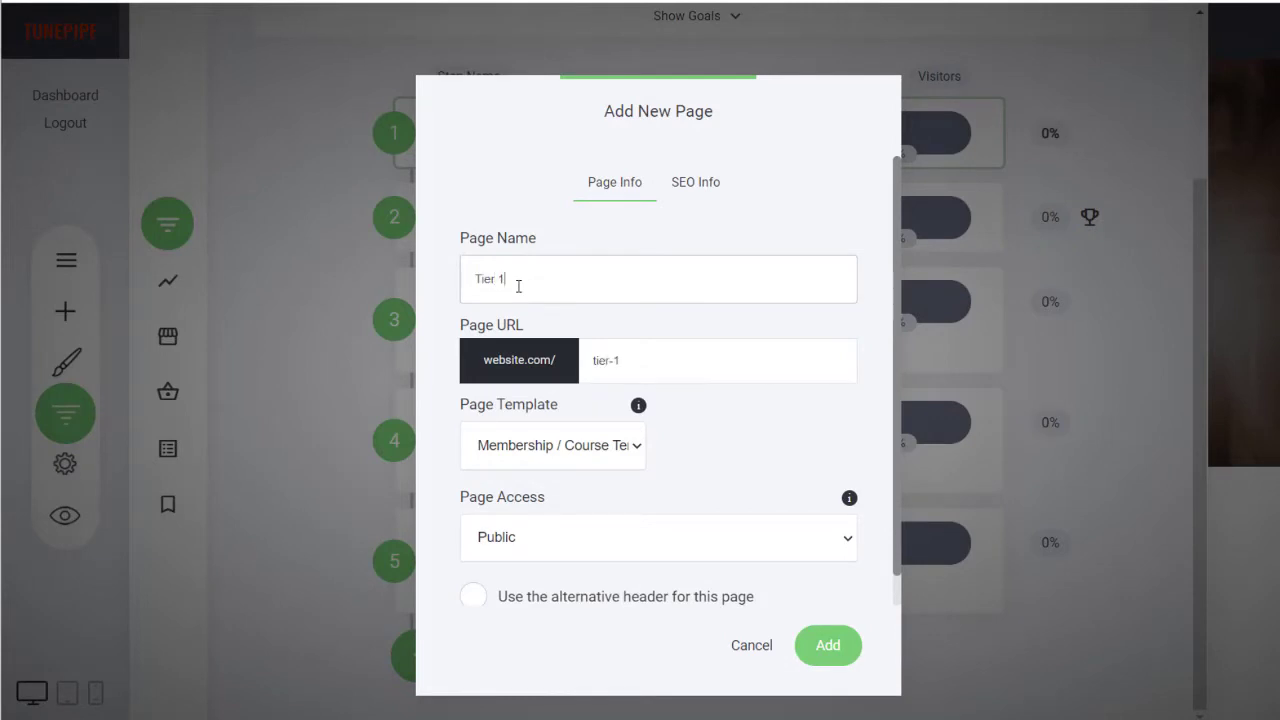
Set the page access to Members Only for the Tier 1 member group and add the page.
click(700, 548)
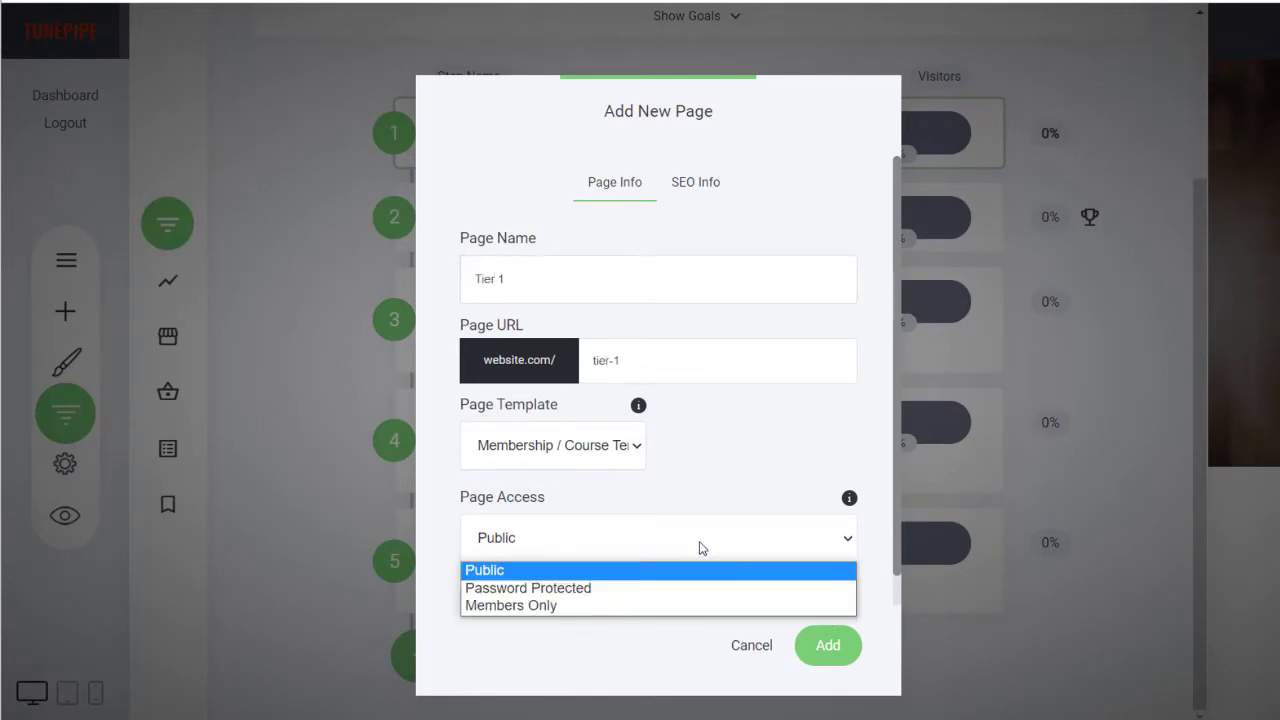
click(597, 607)
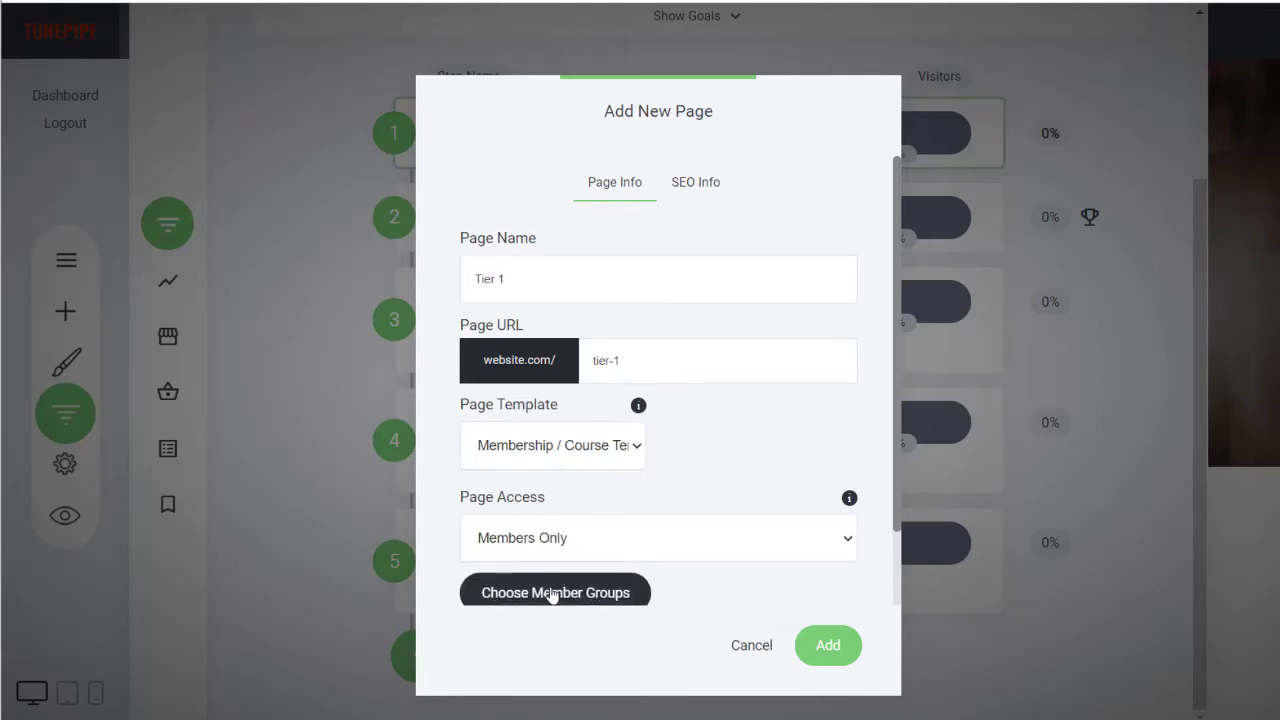
click(551, 593)
click(508, 258)
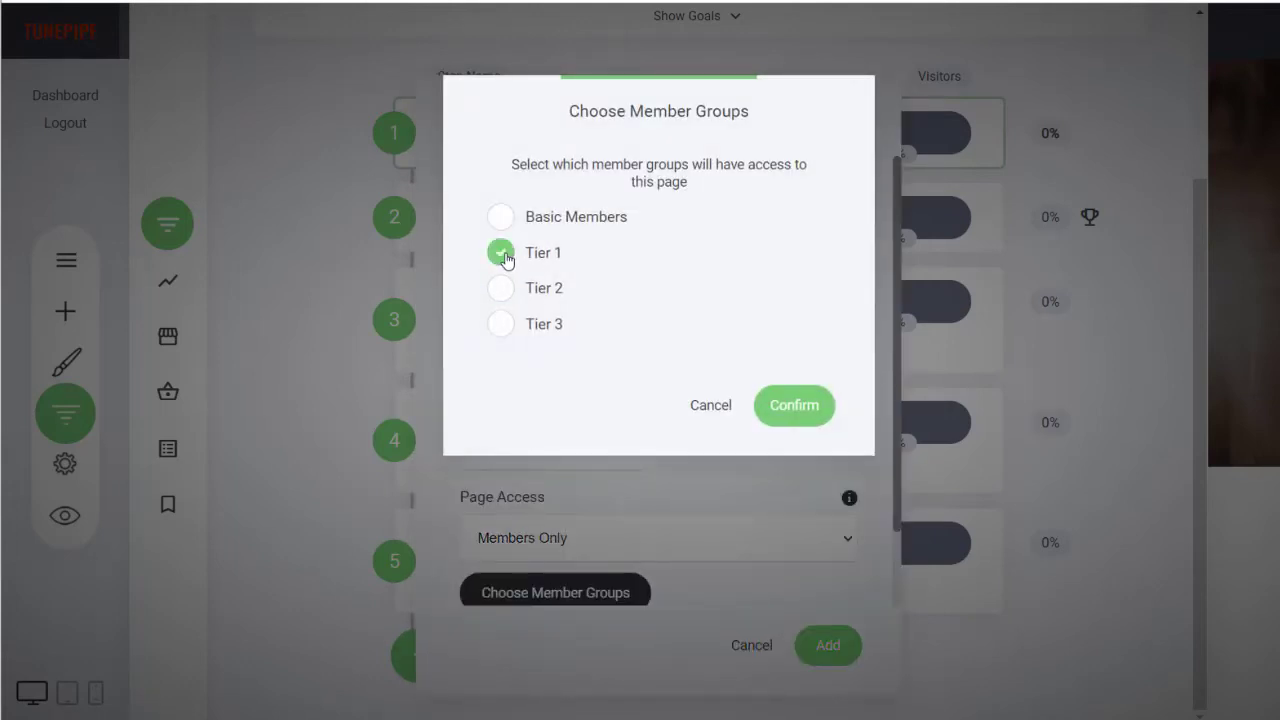
click(787, 410)
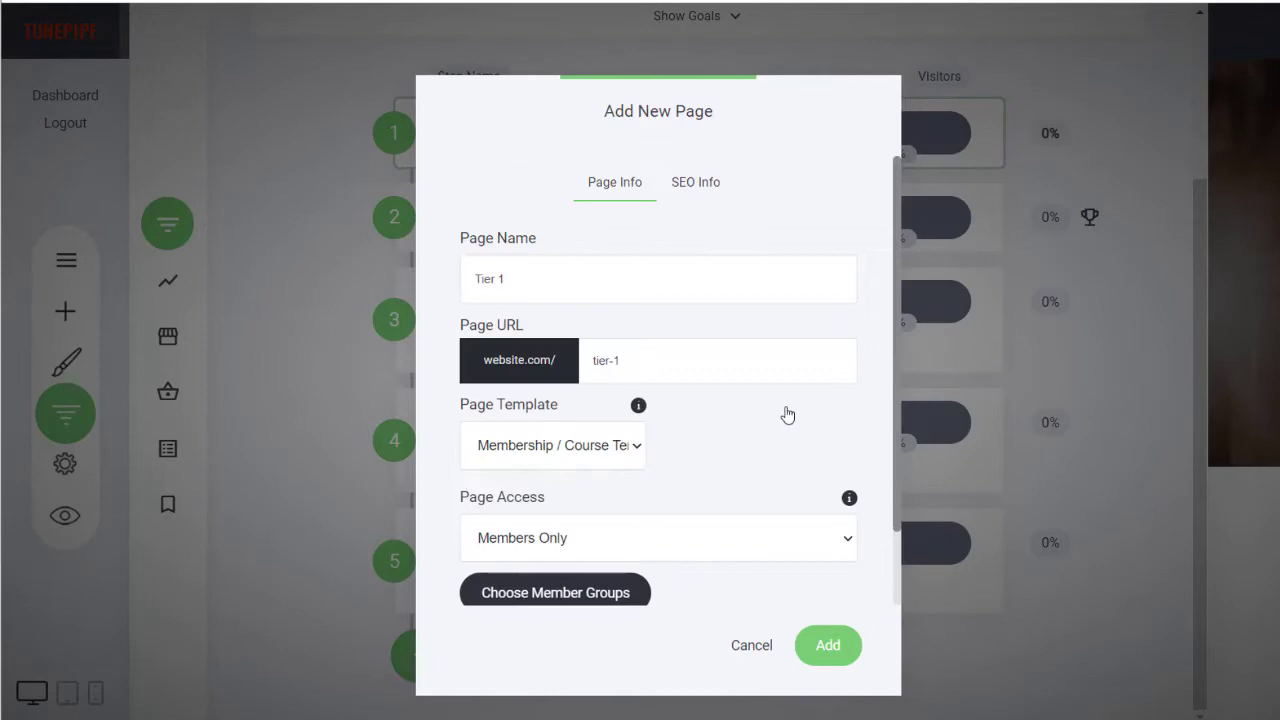
click(826, 646)
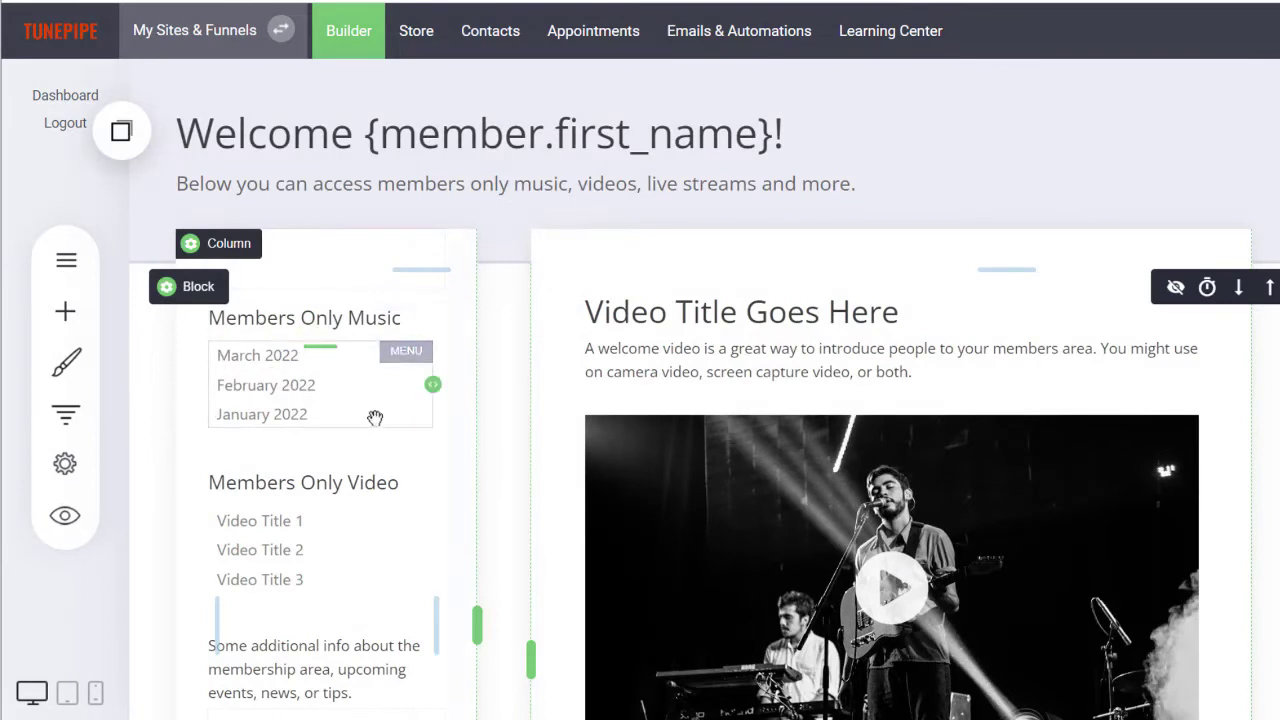
Look over the new members page, view the Tier 1 checkout popup and close it.
scroll(820, 563, down, 1)
scroll(820, 563, down, 1)
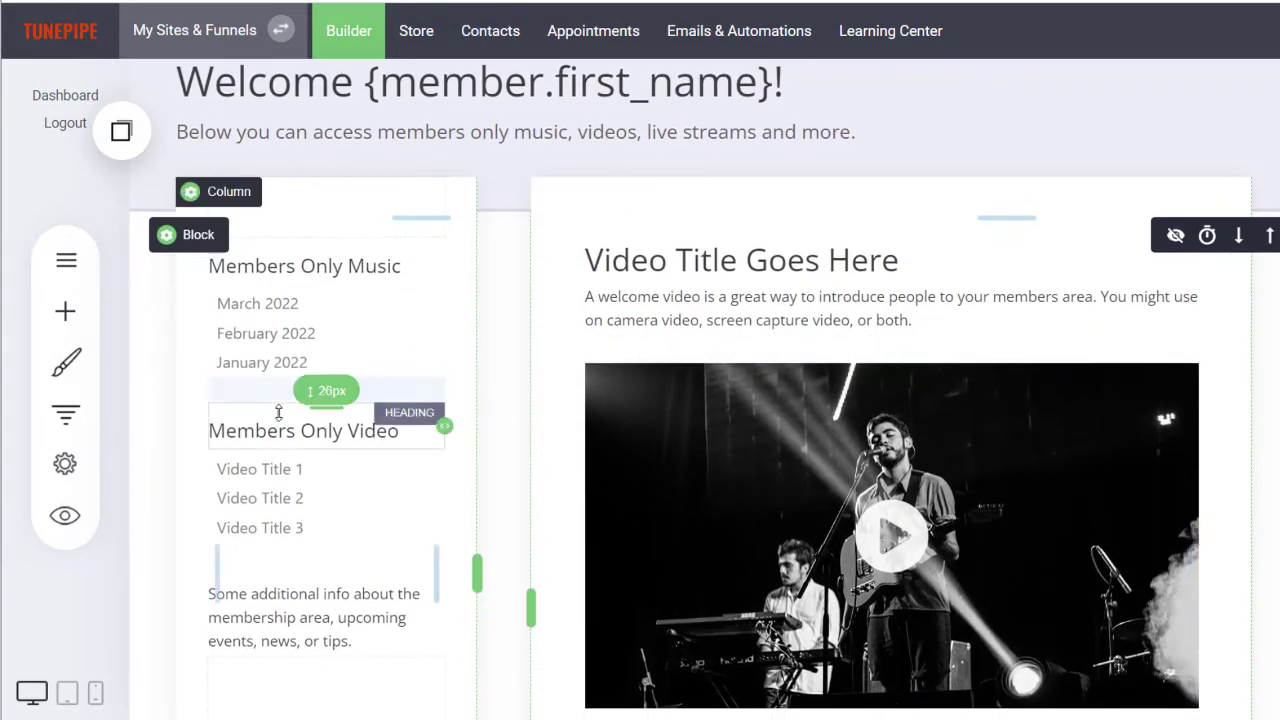
click(63, 260)
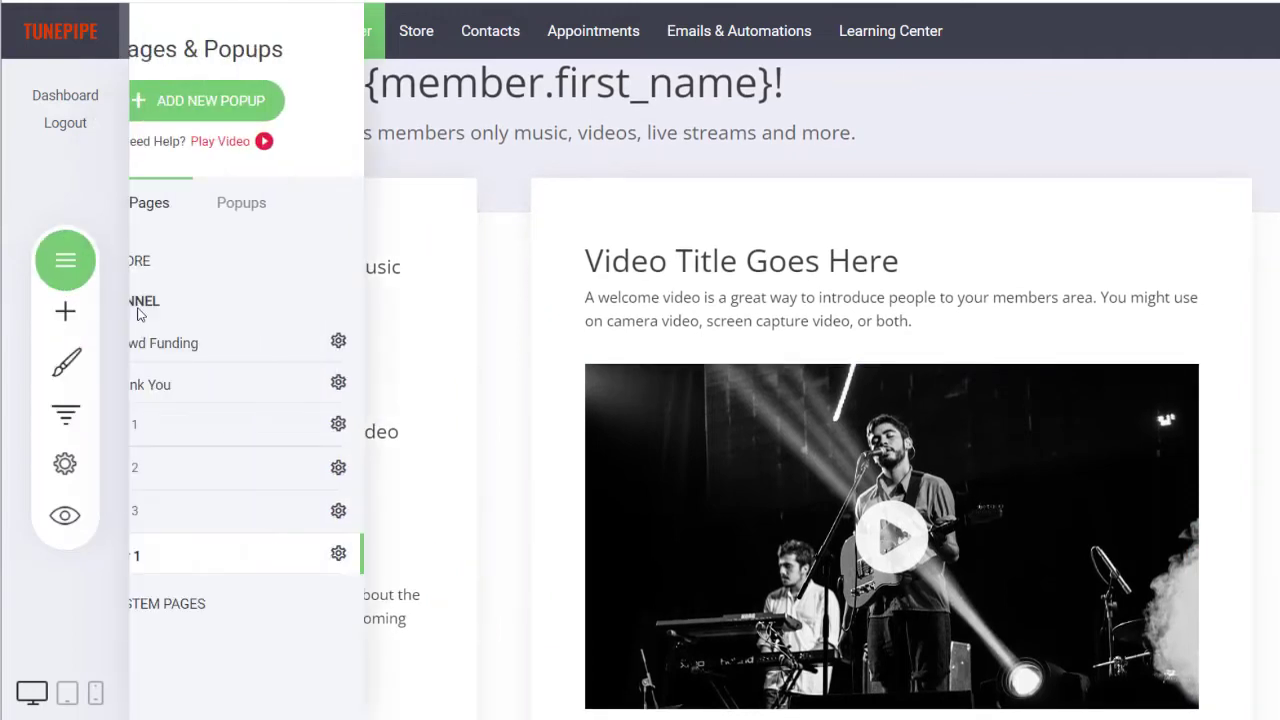
click(245, 428)
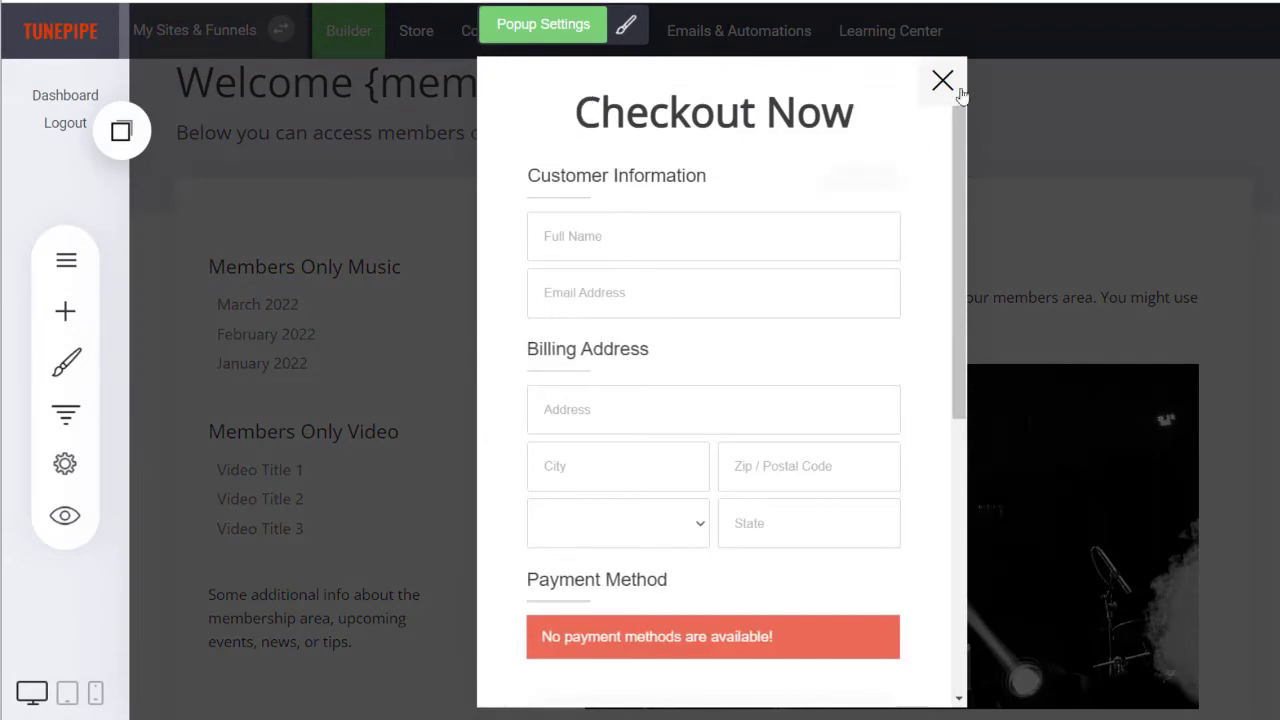
click(940, 82)
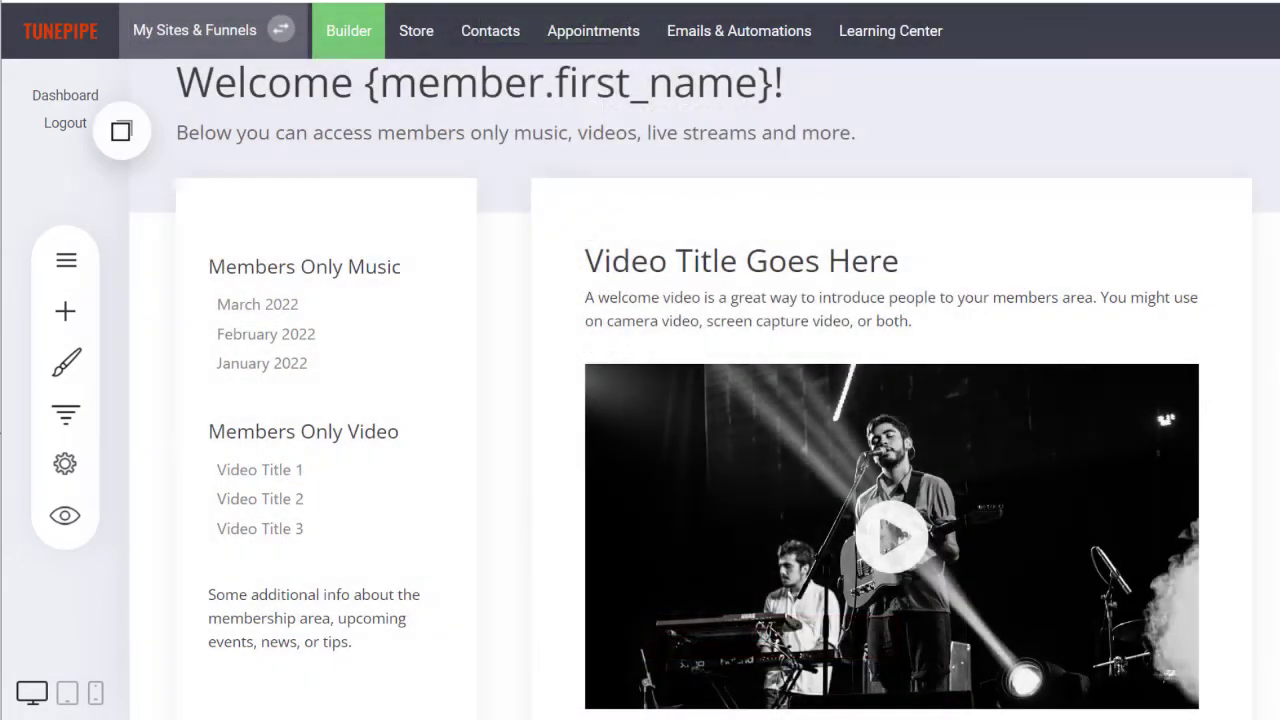
Open the Crowd Funding page, examine its header, pledge section and funding packages, and discard the unsaved changes.
click(65, 413)
click(457, 348)
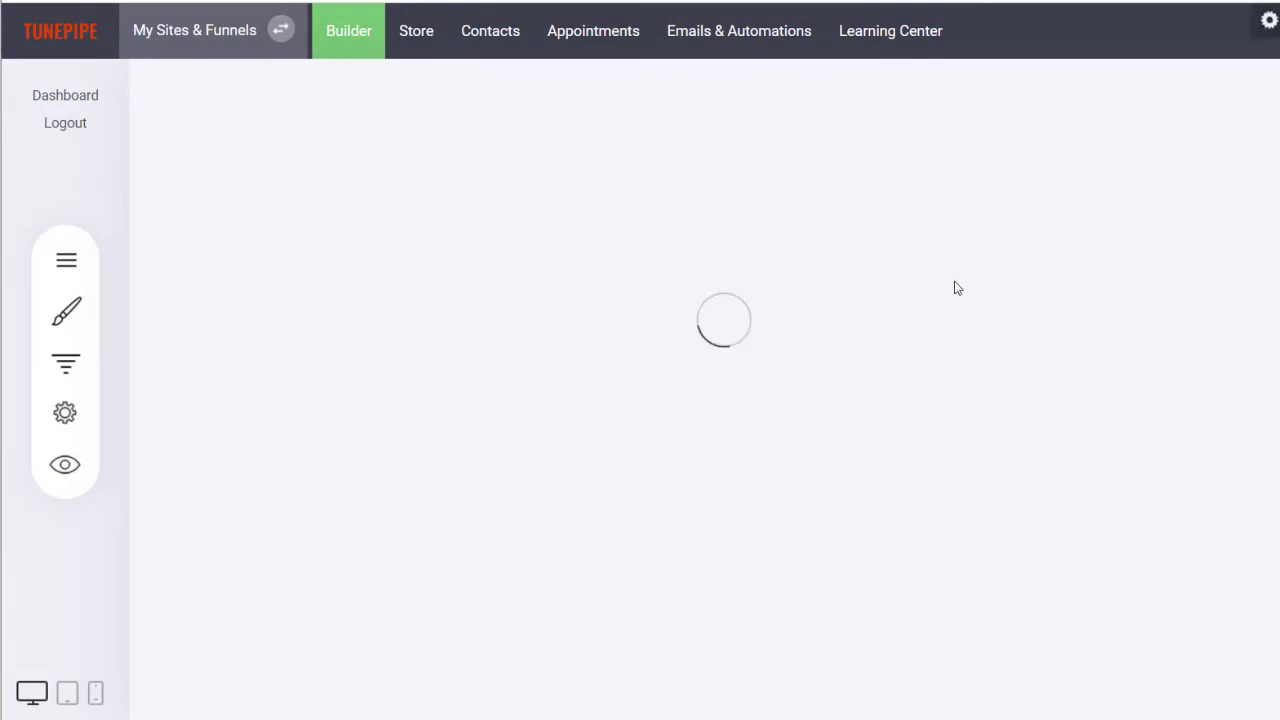
scroll(950, 284, down, 10)
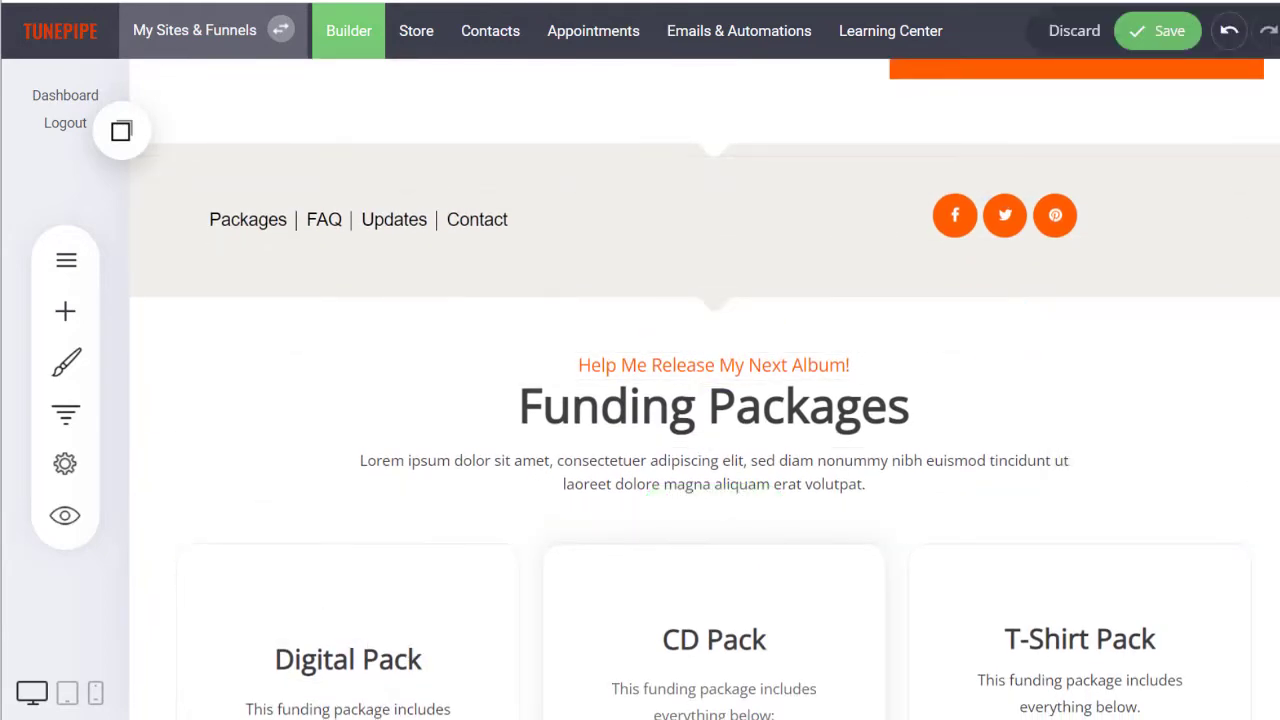
scroll(426, 511, down, 6)
scroll(386, 368, up, 3)
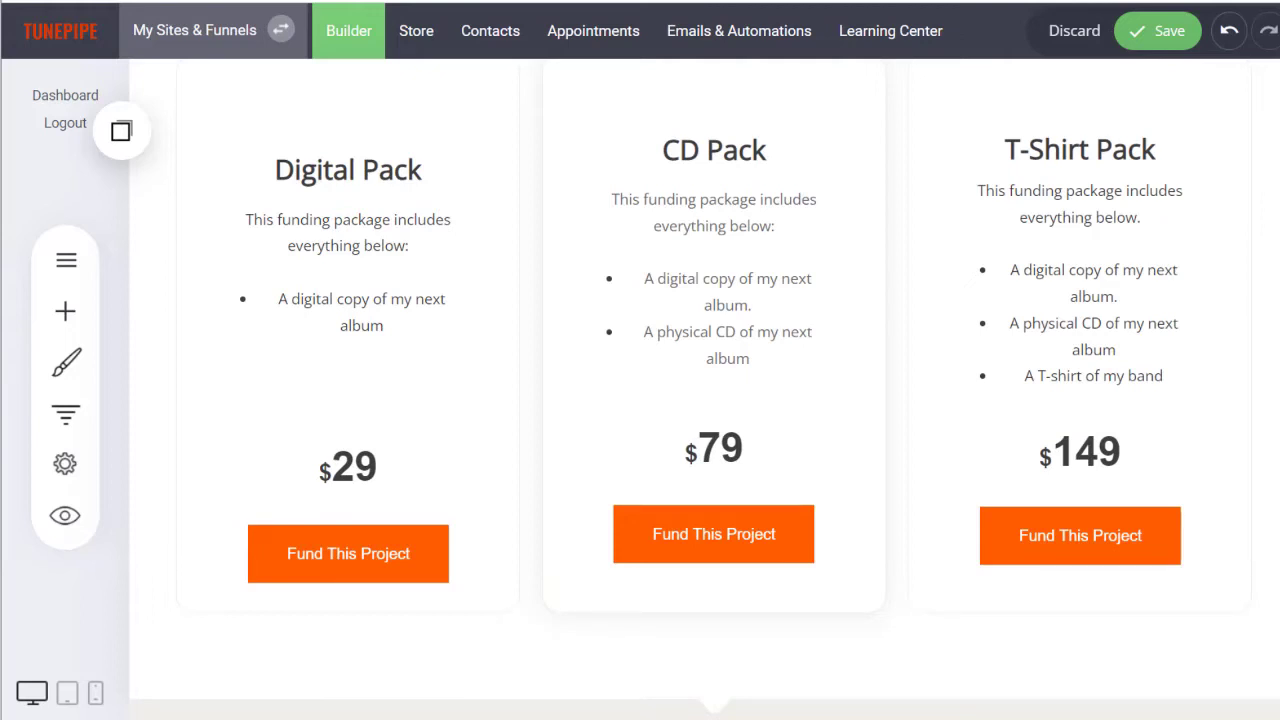
scroll(705, 390, up, 3)
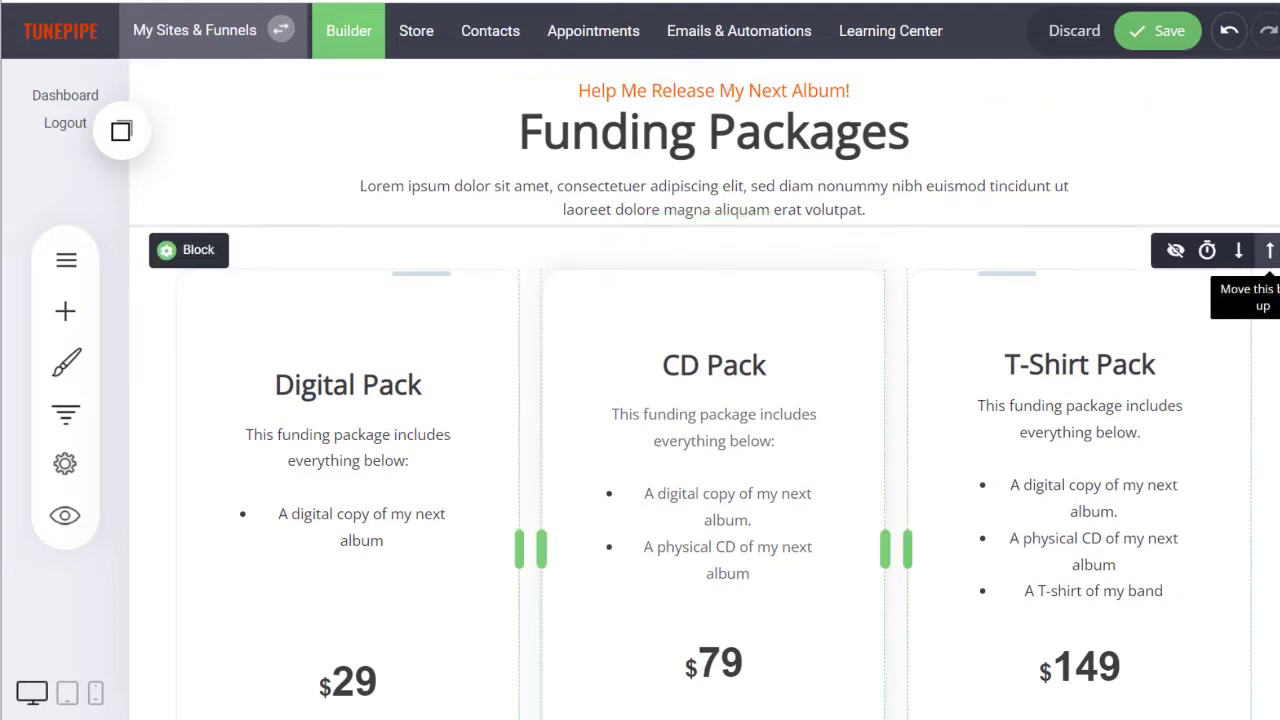
scroll(705, 390, up, 10)
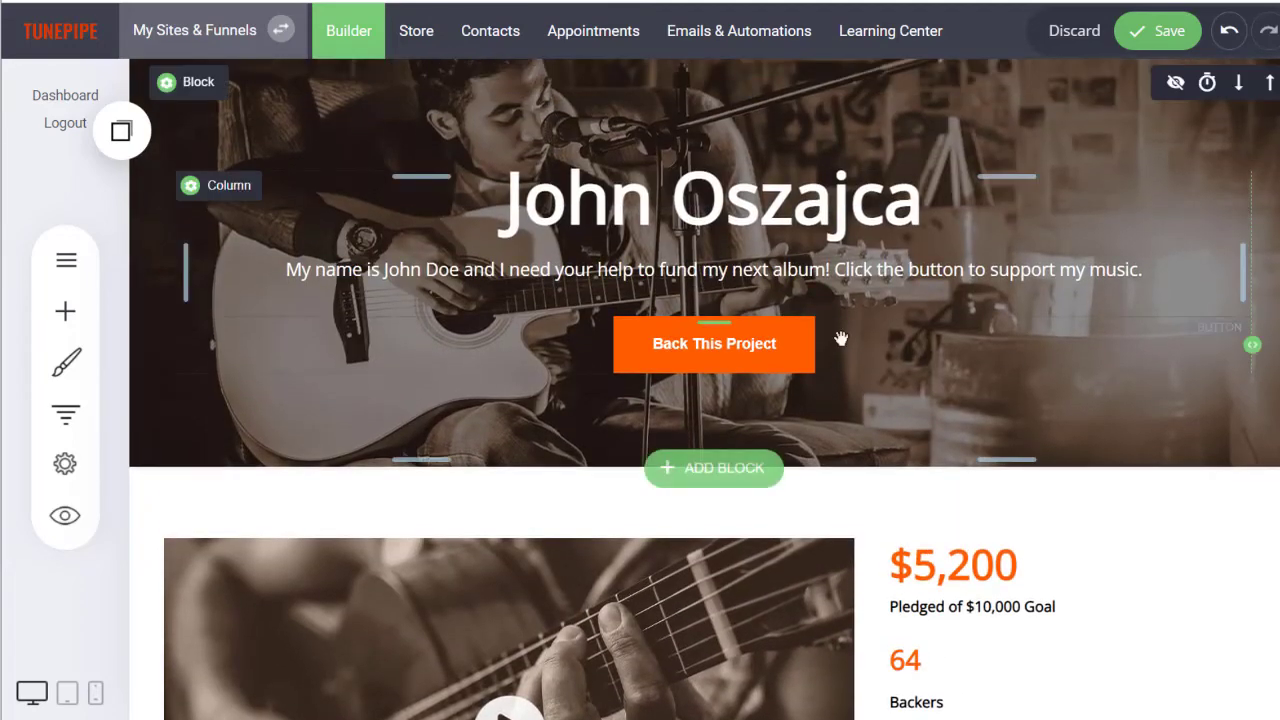
scroll(950, 467, down, 4)
scroll(950, 467, down, 8)
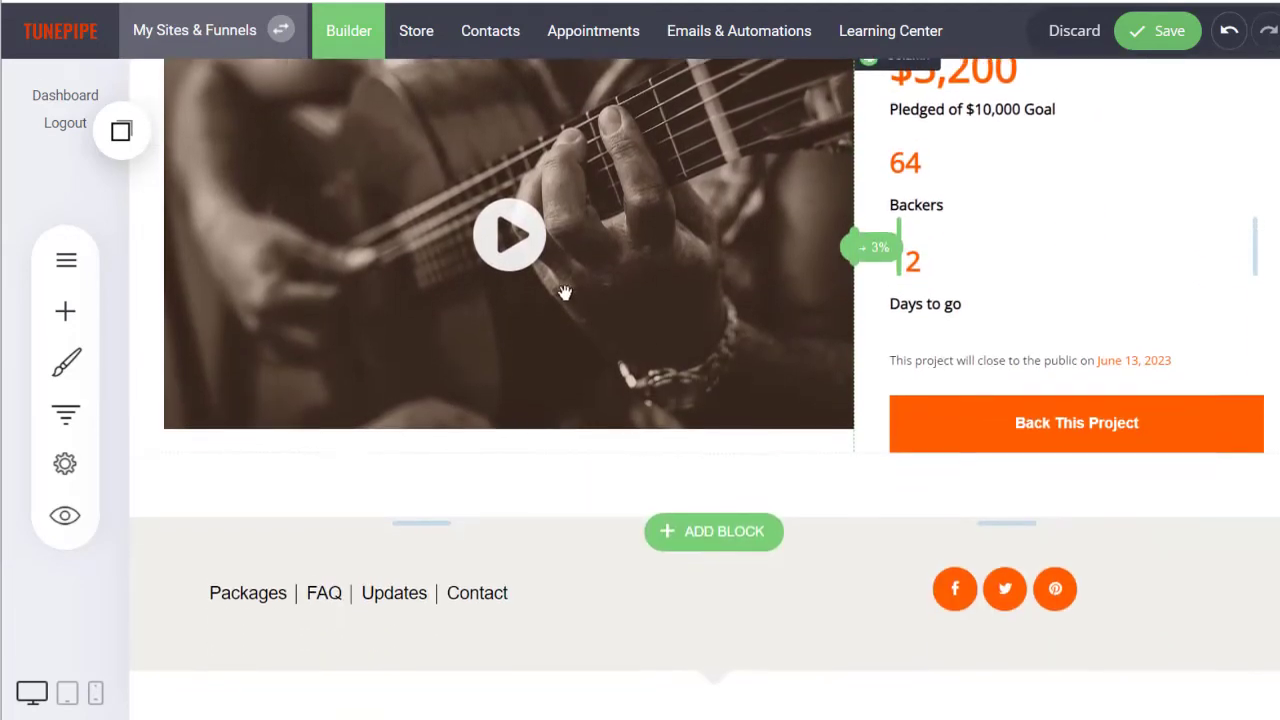
scroll(729, 305, down, 6)
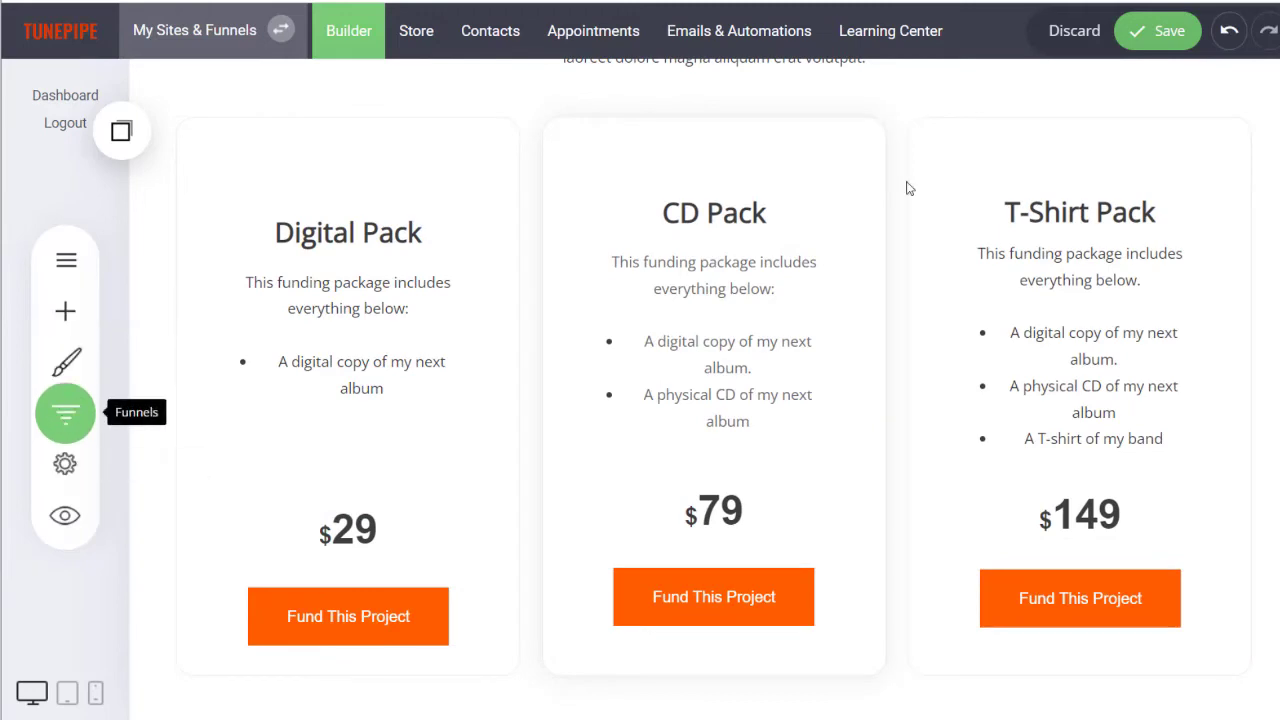
click(1073, 34)
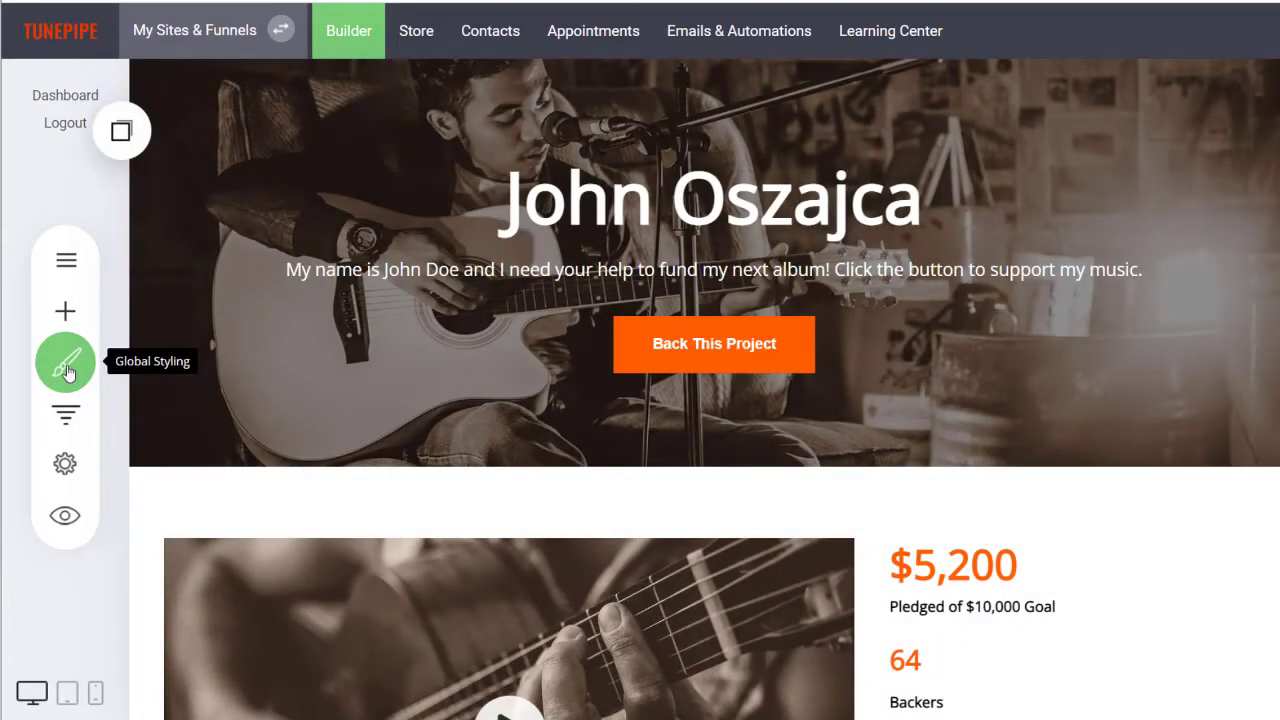
Open the Tier 1 checkout popup from the funnel's steps for editing.
click(66, 366)
click(67, 412)
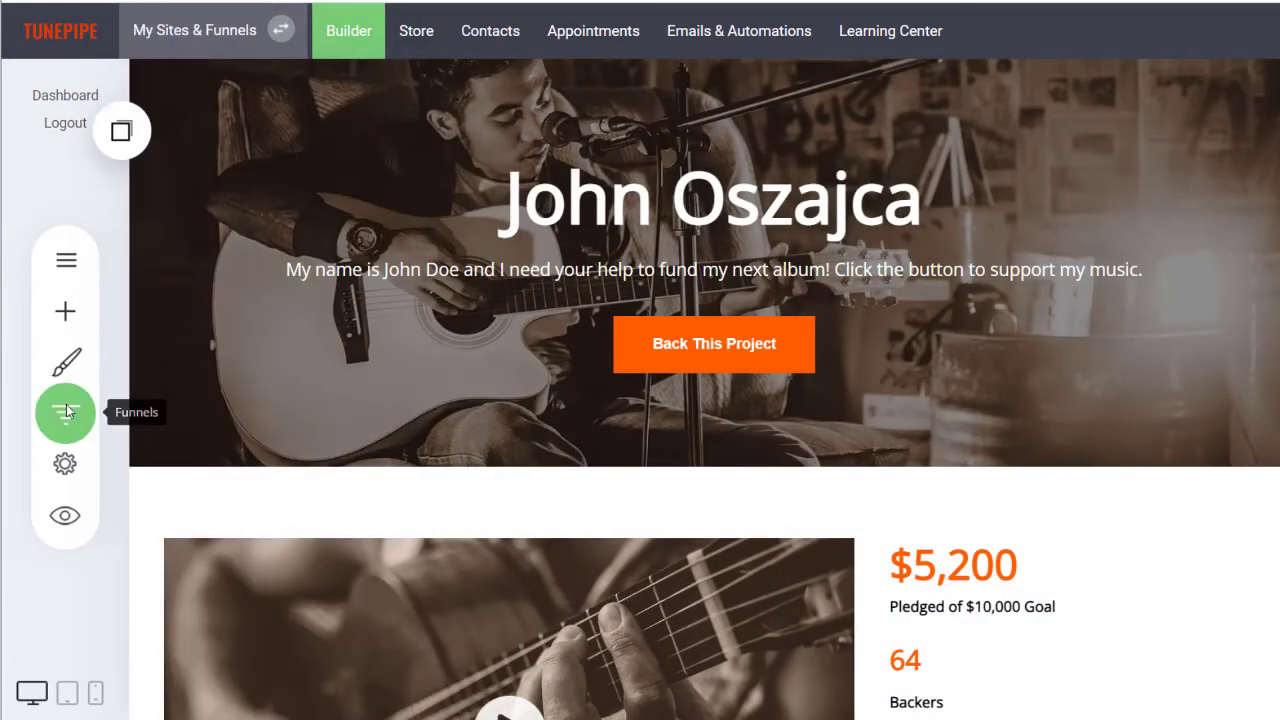
scroll(526, 471, down, 1)
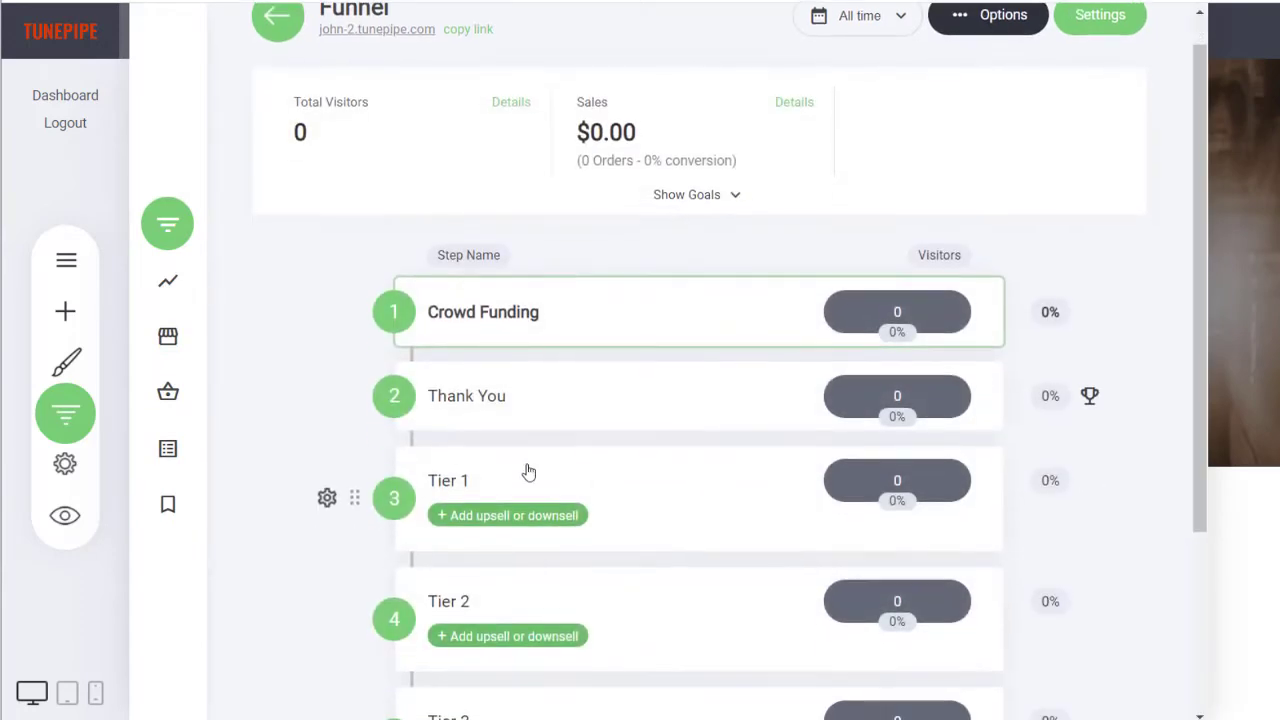
scroll(470, 495, down, 2)
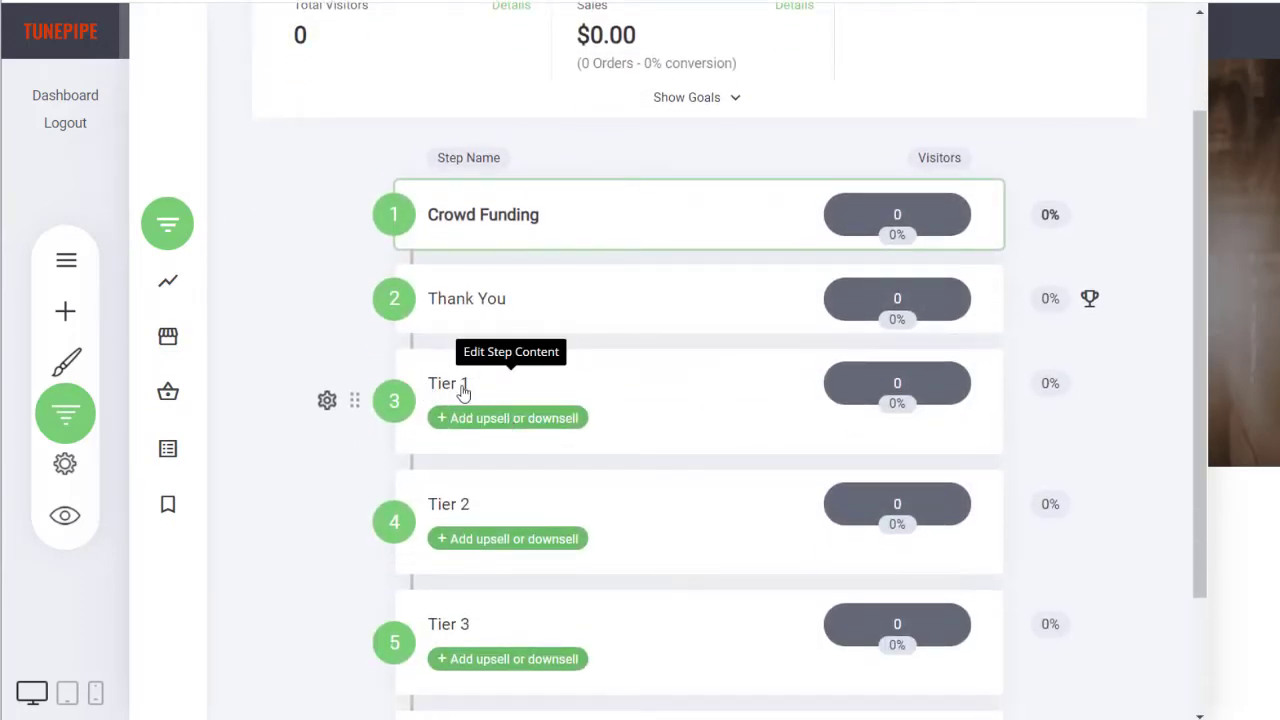
click(463, 388)
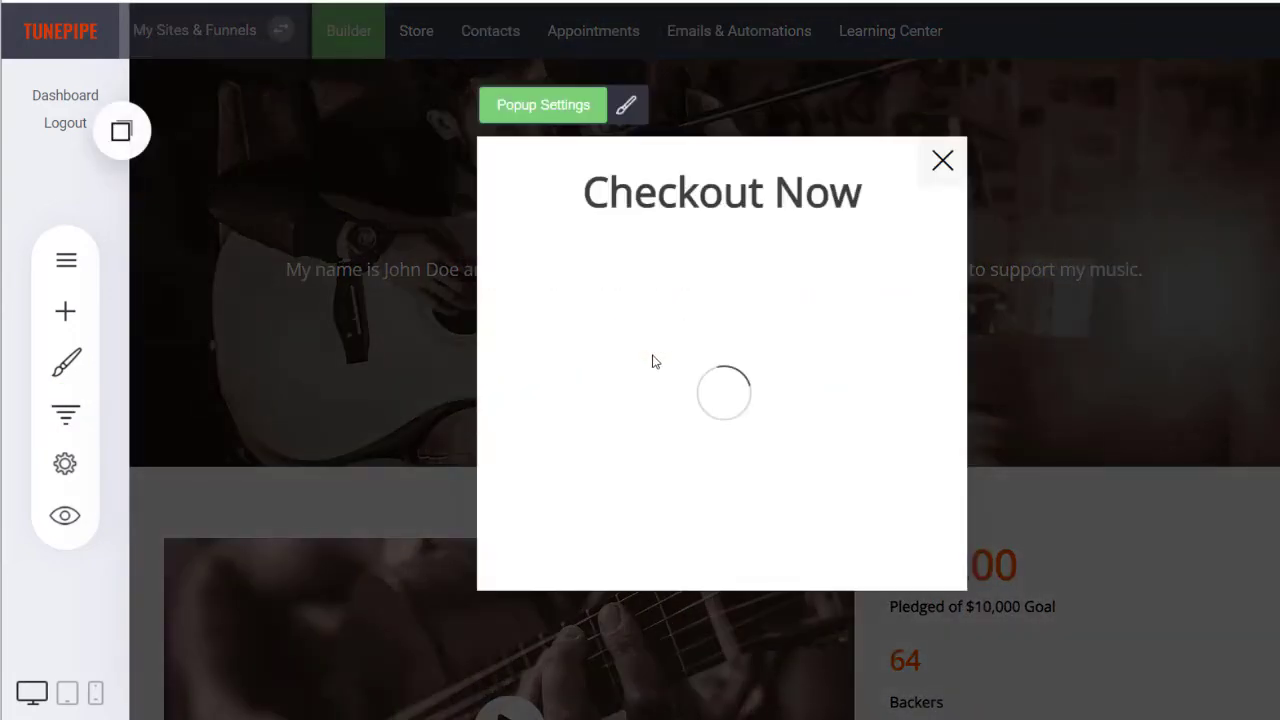
Assign the Tier 1 product as the checkout form's main product and save the popup.
click(623, 337)
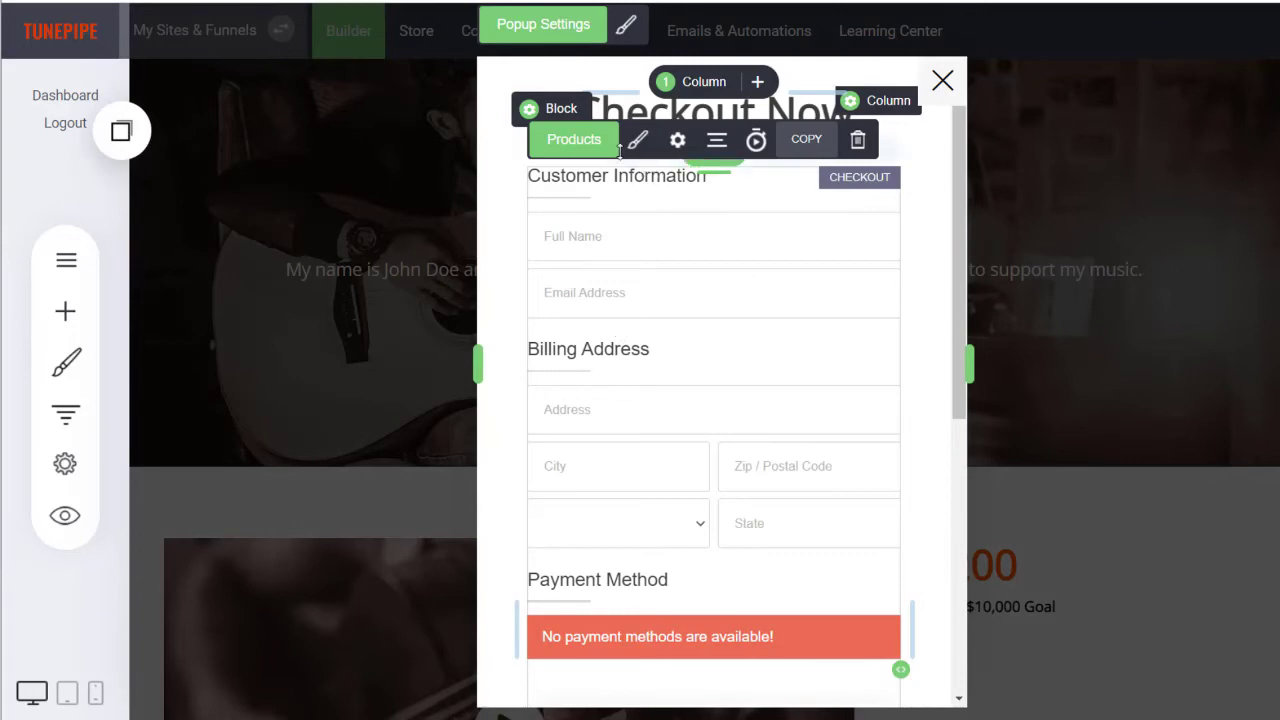
click(591, 143)
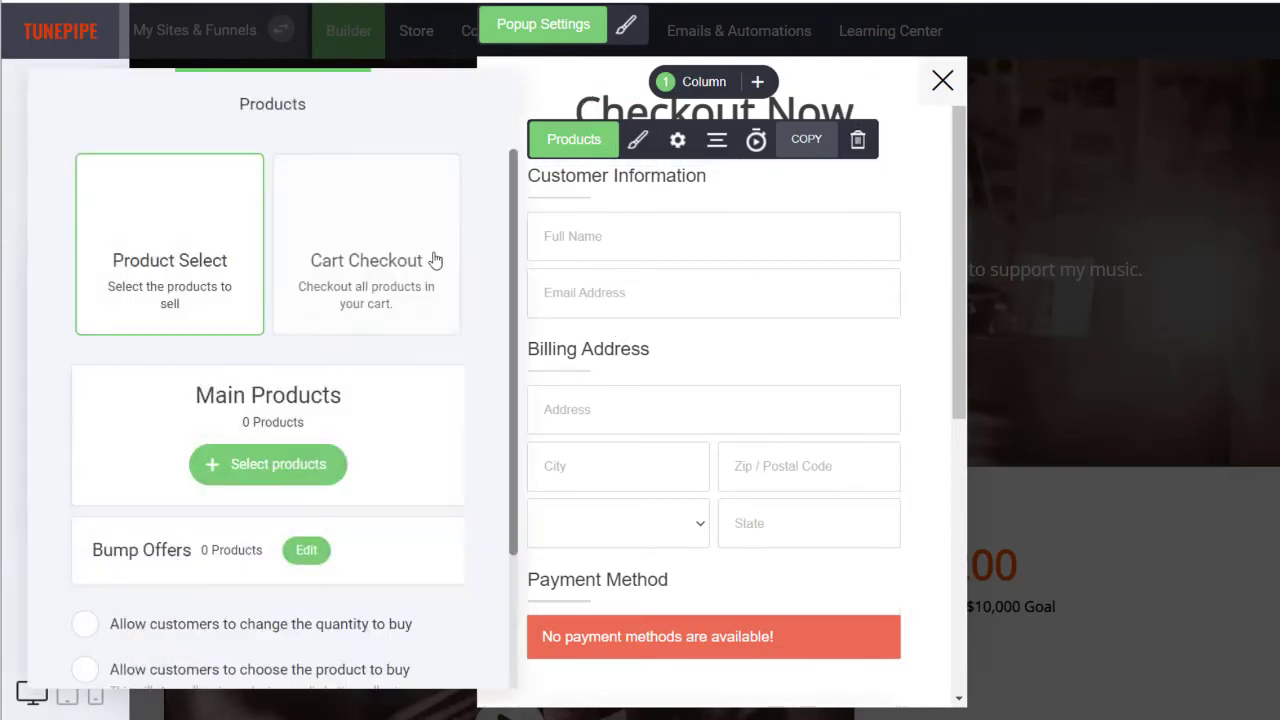
click(290, 466)
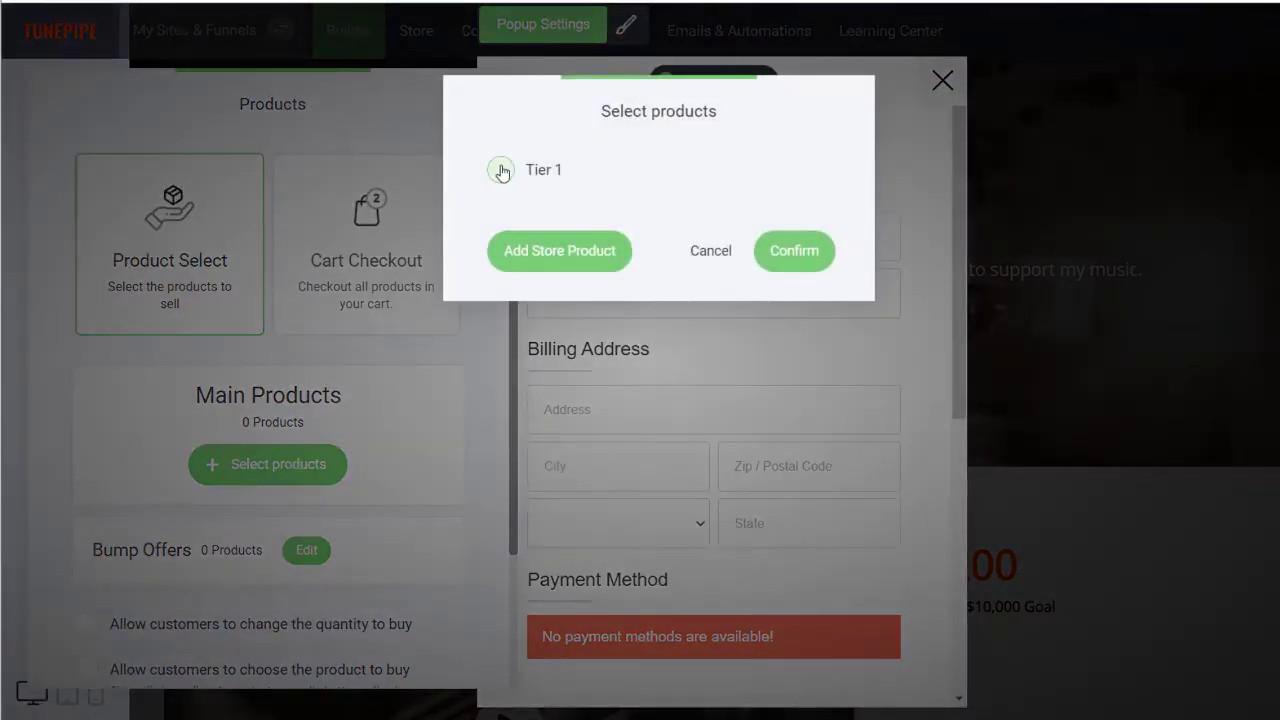
click(500, 170)
click(808, 250)
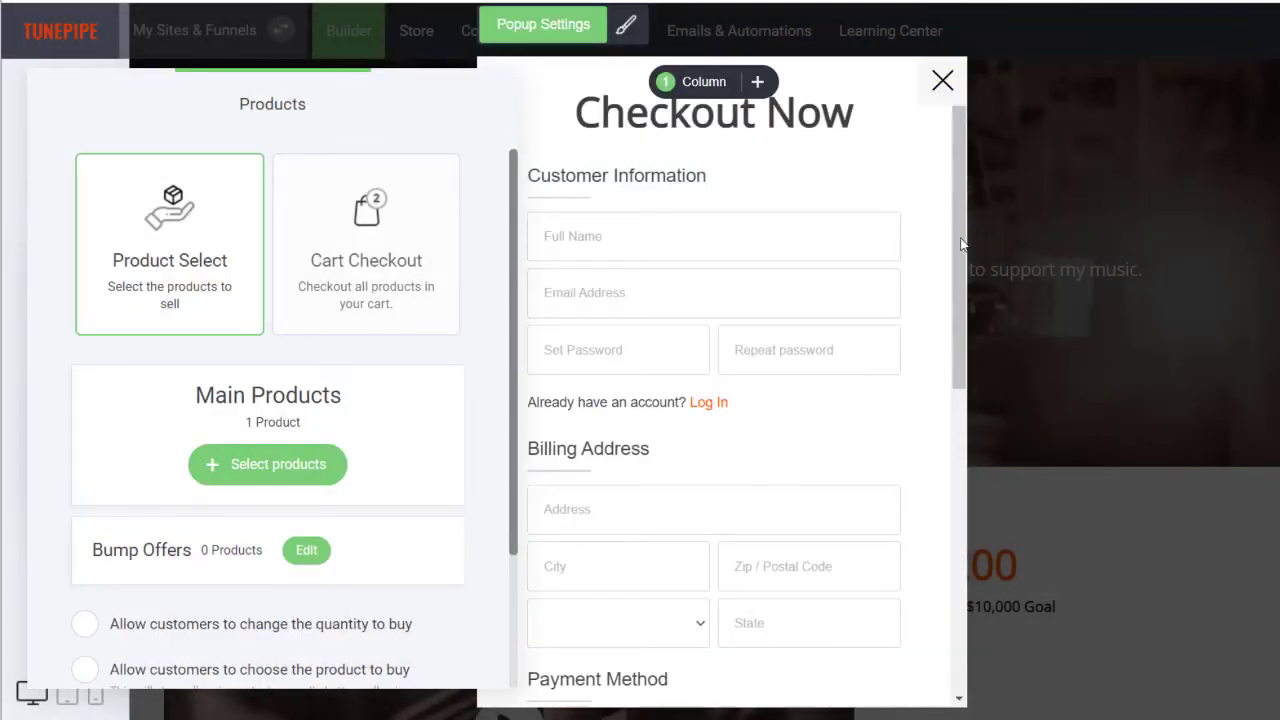
click(1134, 318)
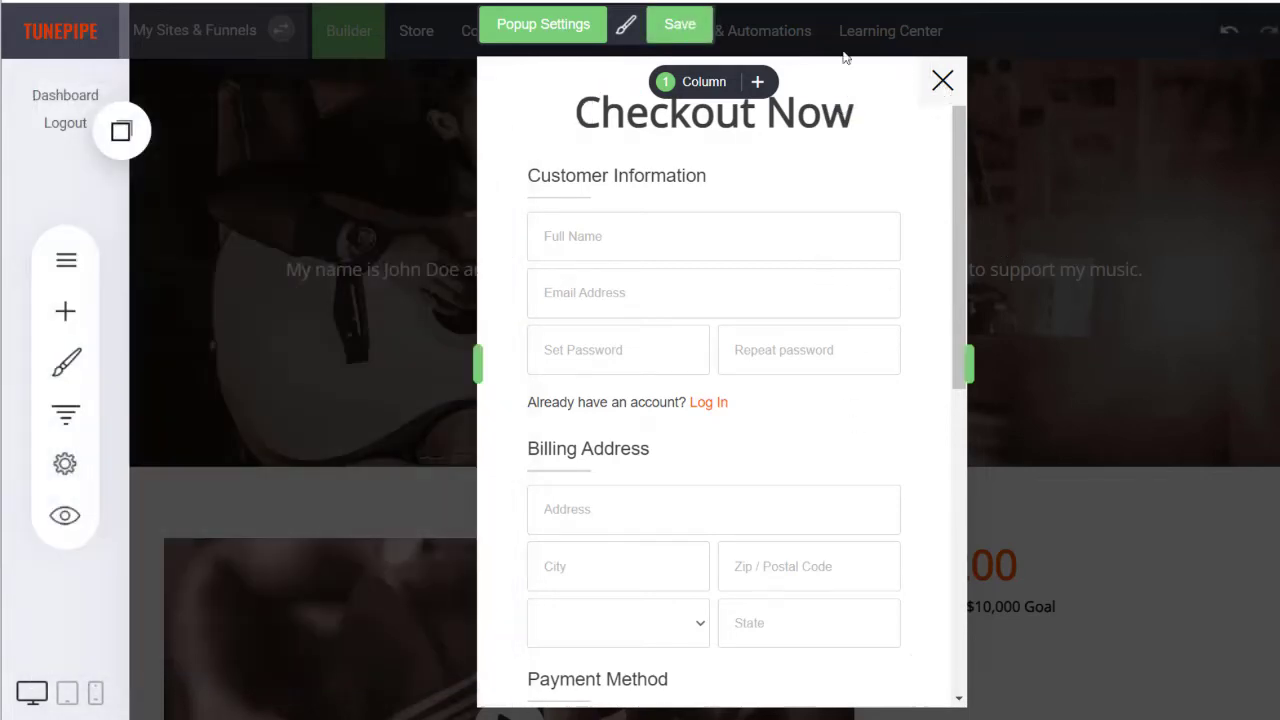
click(677, 26)
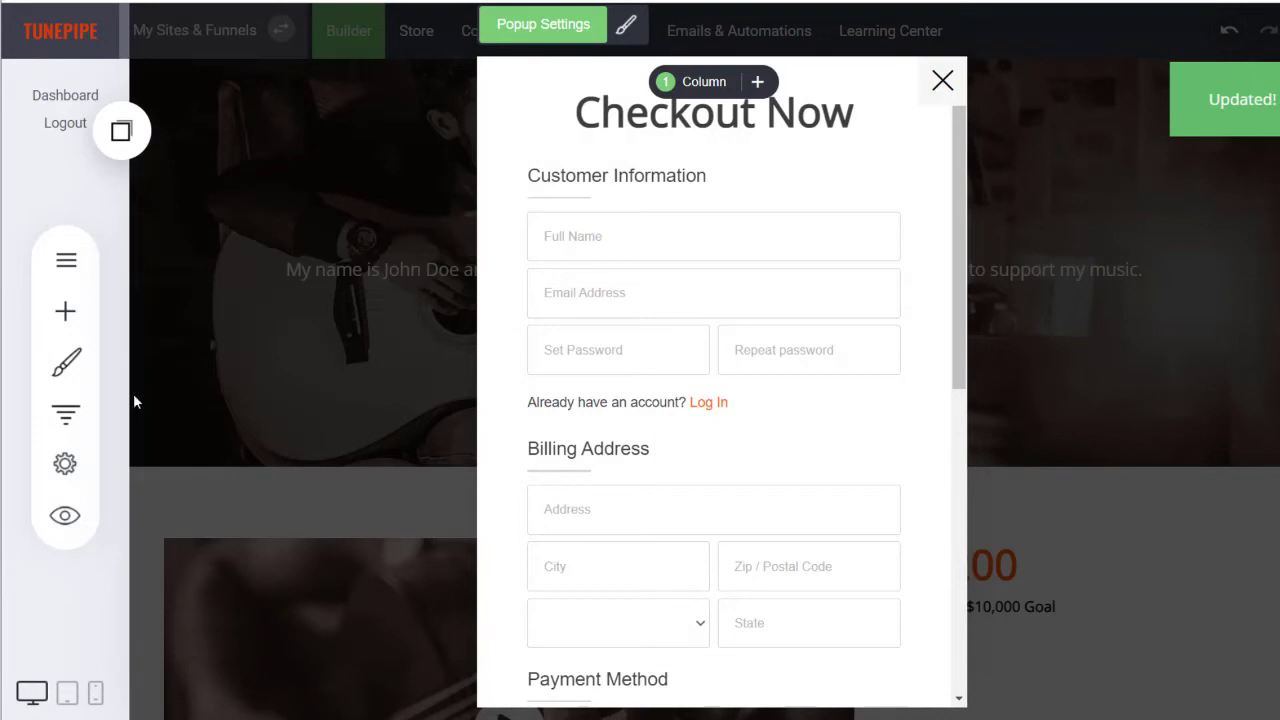
Return to the funnel's steps and view the available actions for the Tier 3 step, including Duplicate.
click(64, 411)
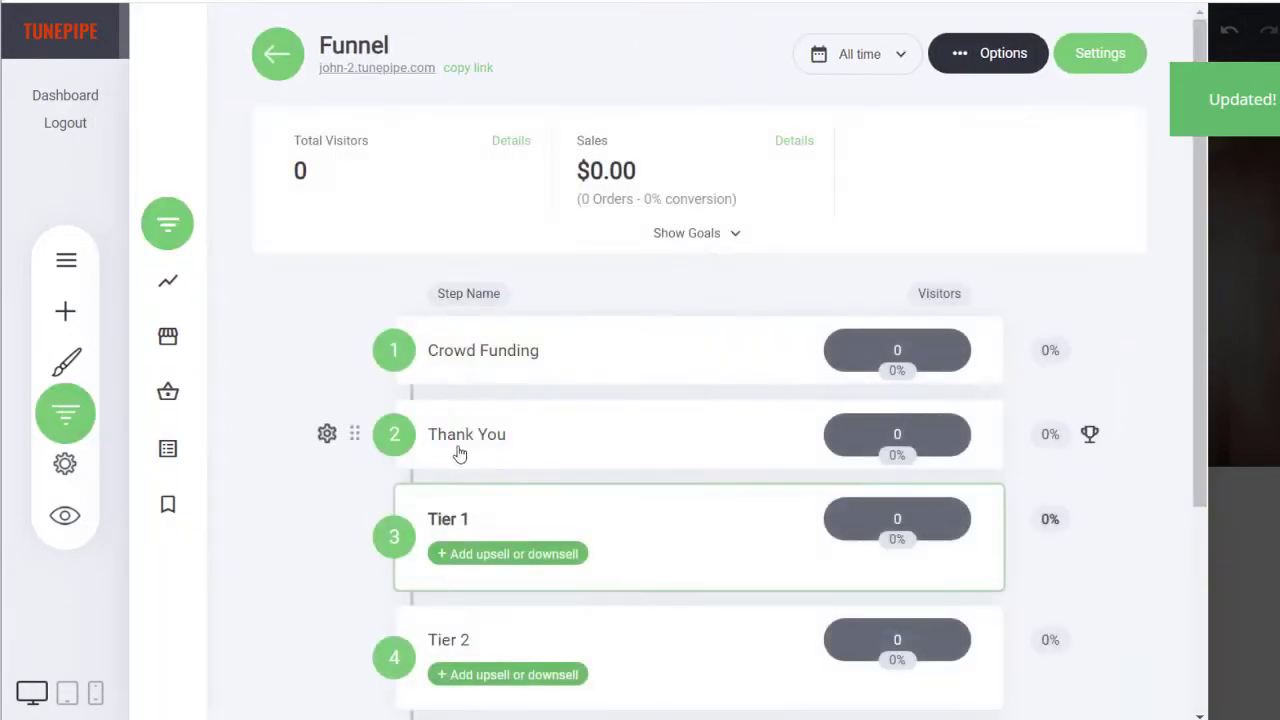
scroll(500, 460, down, 2)
scroll(565, 472, down, 3)
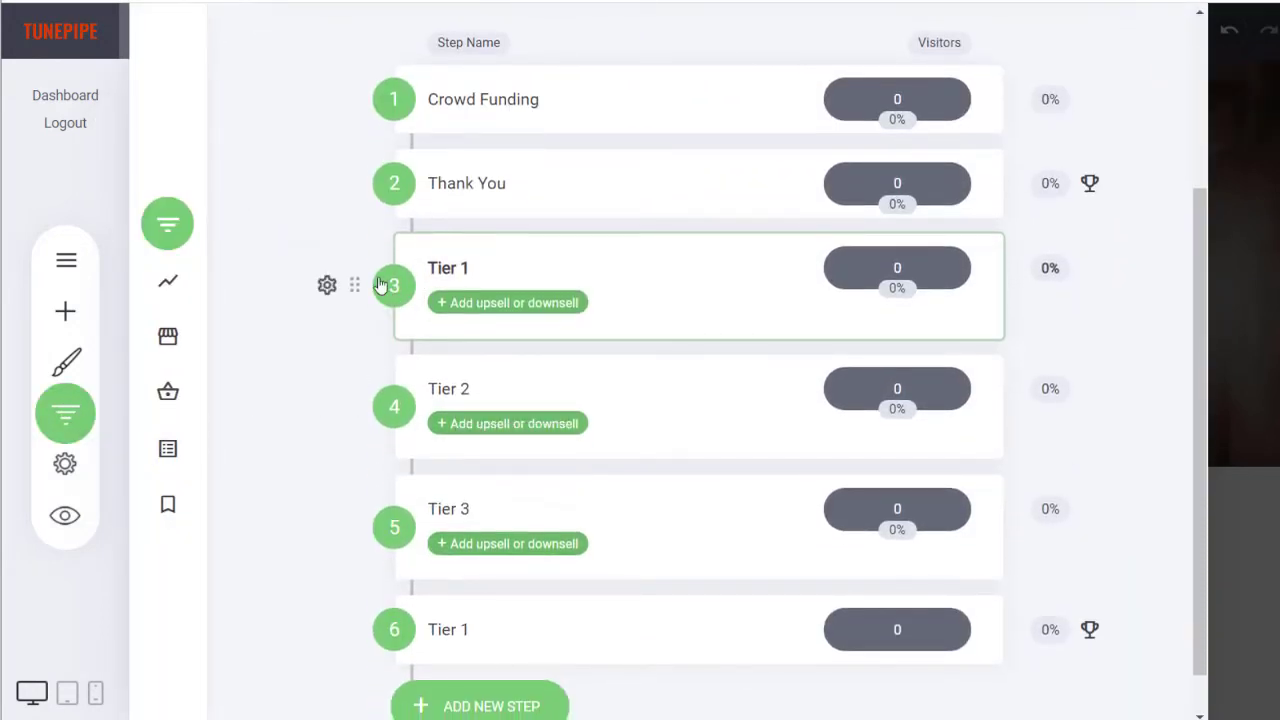
click(327, 526)
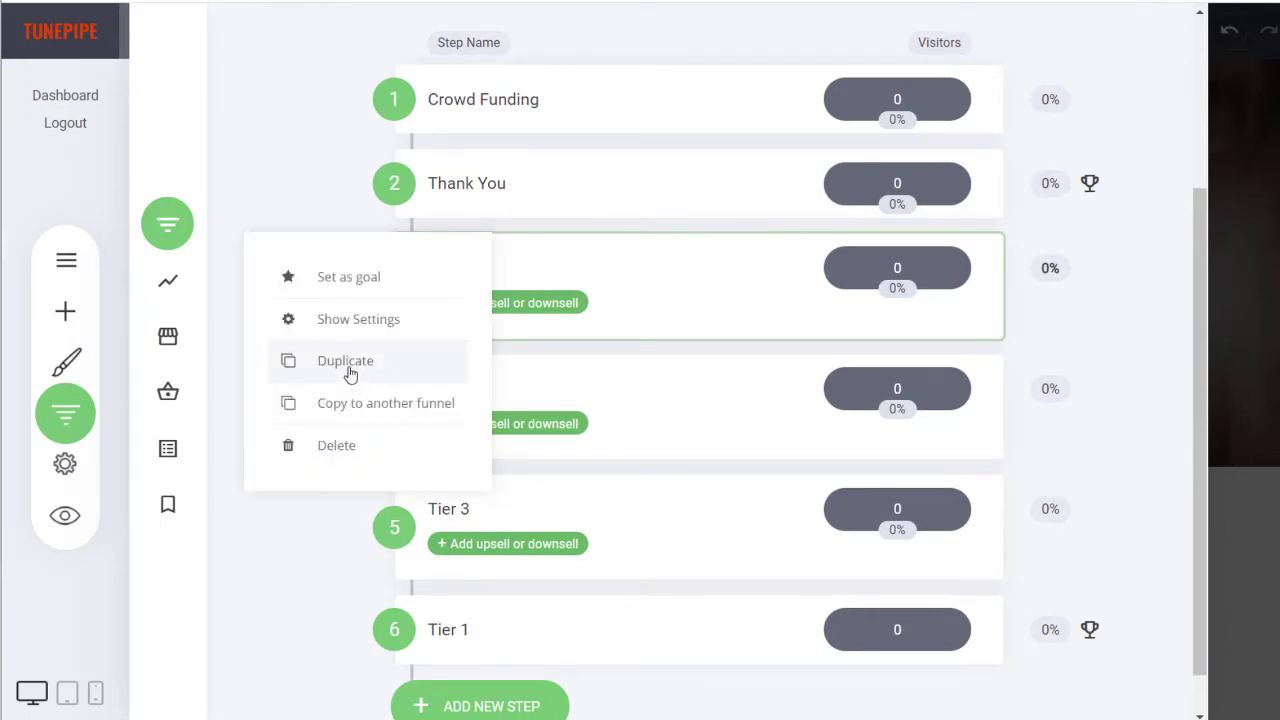
click(1162, 490)
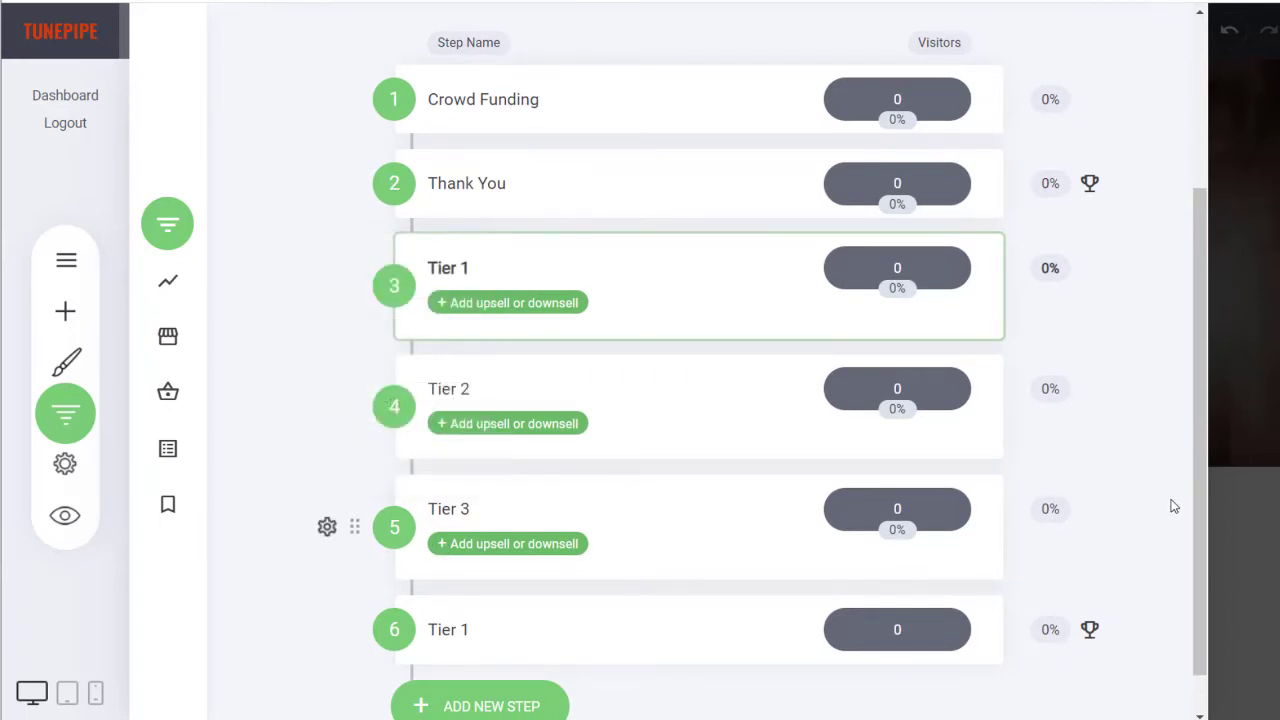
Open the Crowd Funding page and inspect the funnel-step link options for the Digital Pack's Fund This Project button, cancelling the dialog.
click(491, 101)
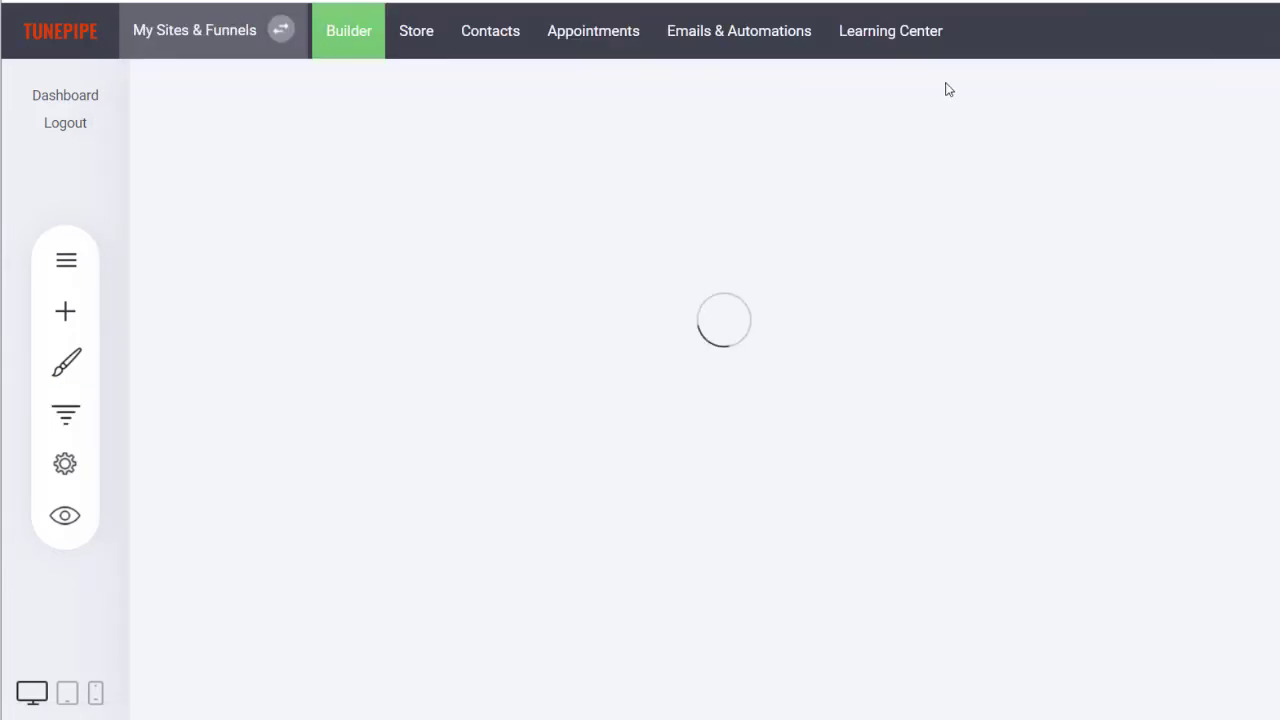
scroll(938, 151, down, 10)
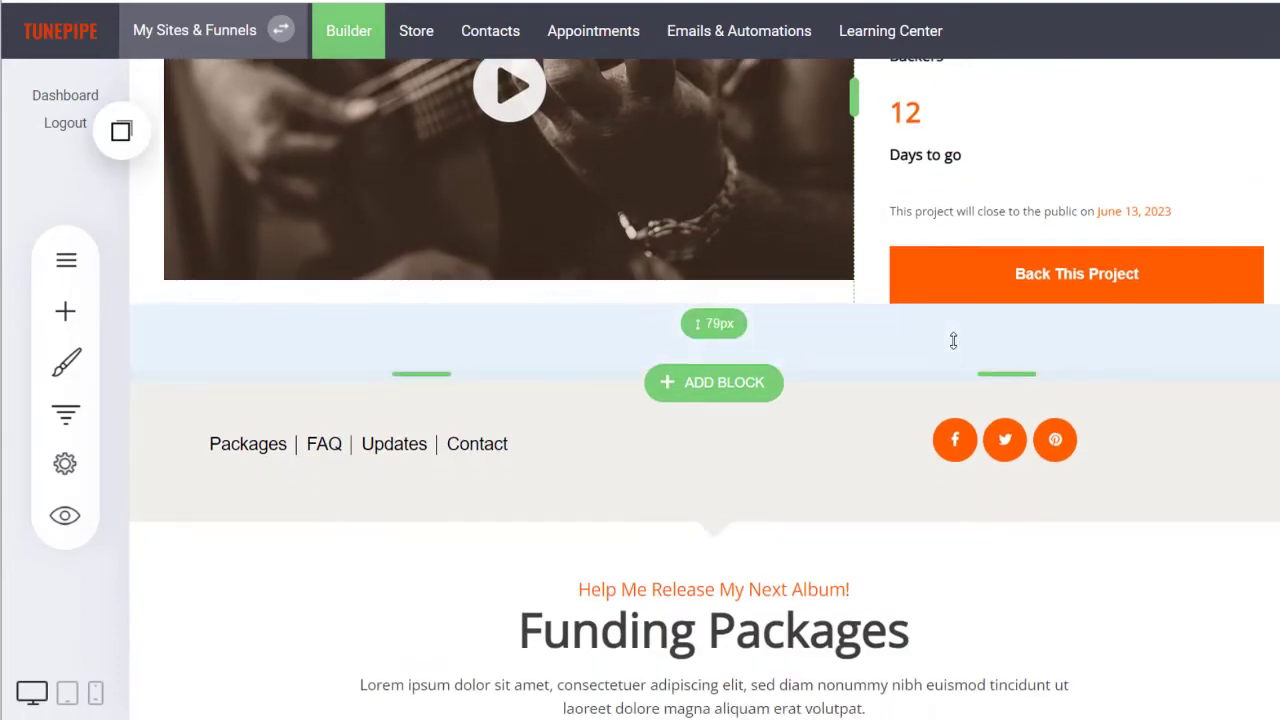
scroll(965, 359, down, 5)
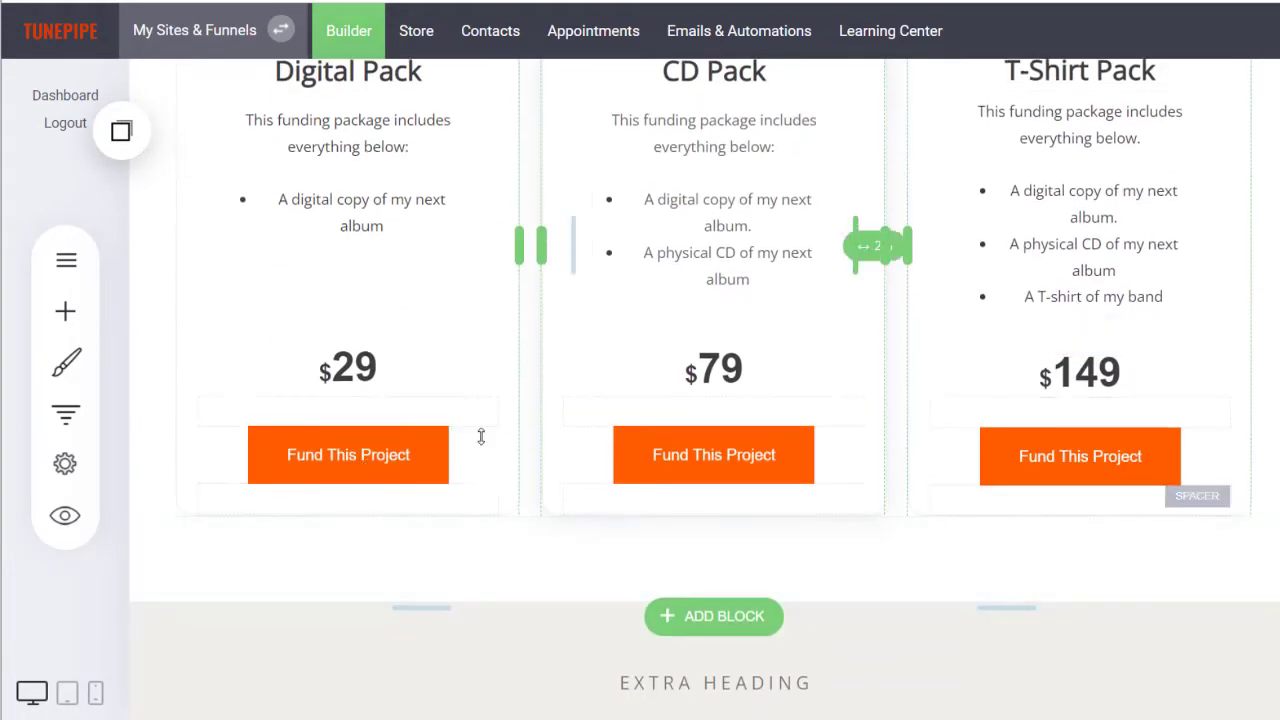
click(379, 453)
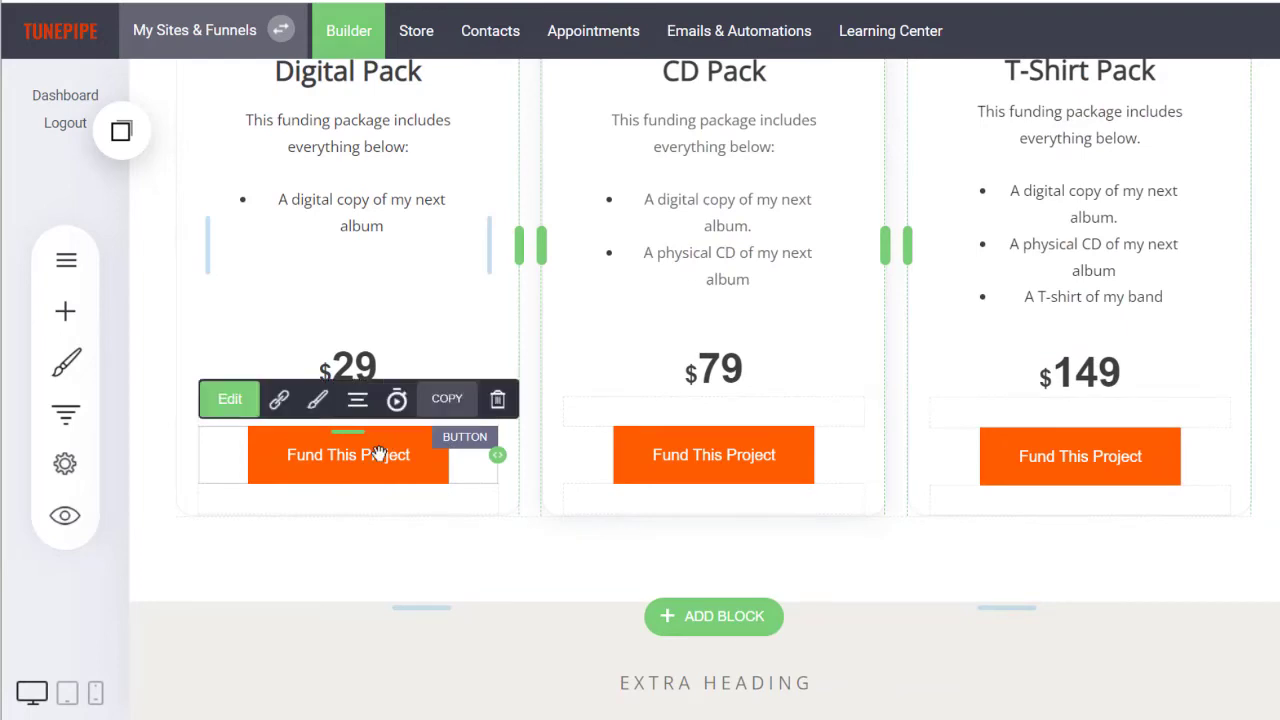
click(280, 400)
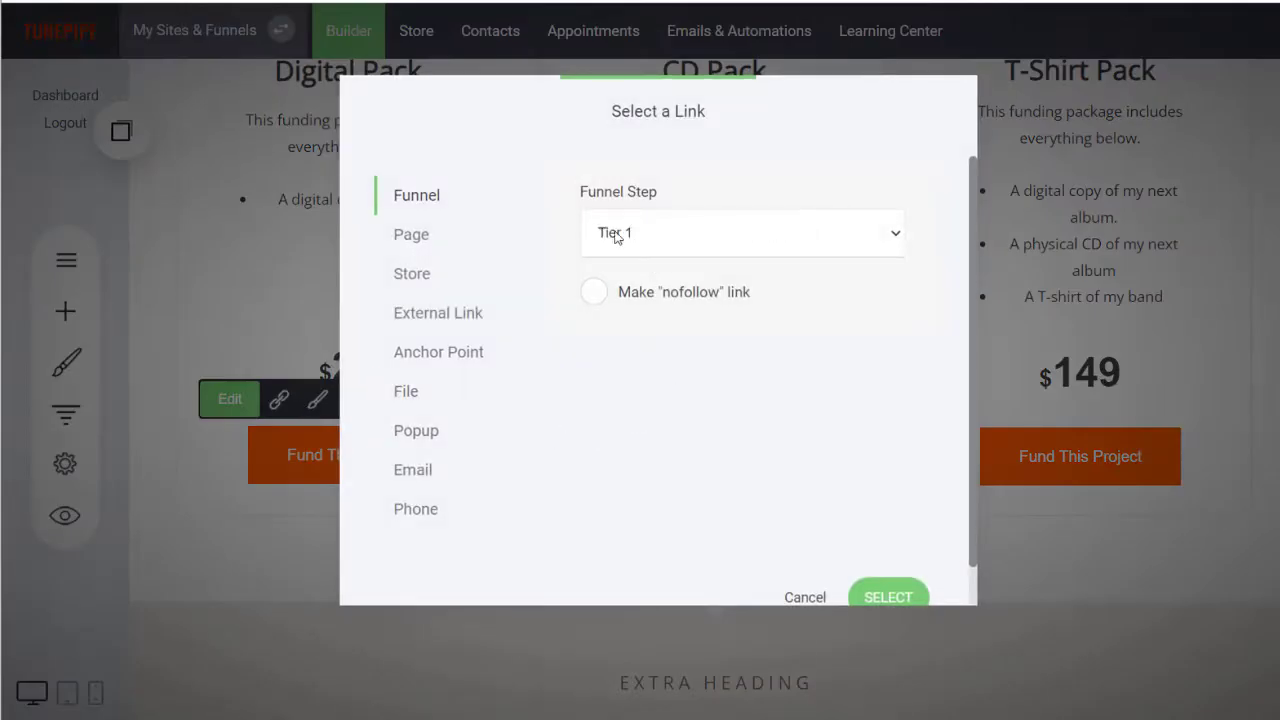
click(697, 232)
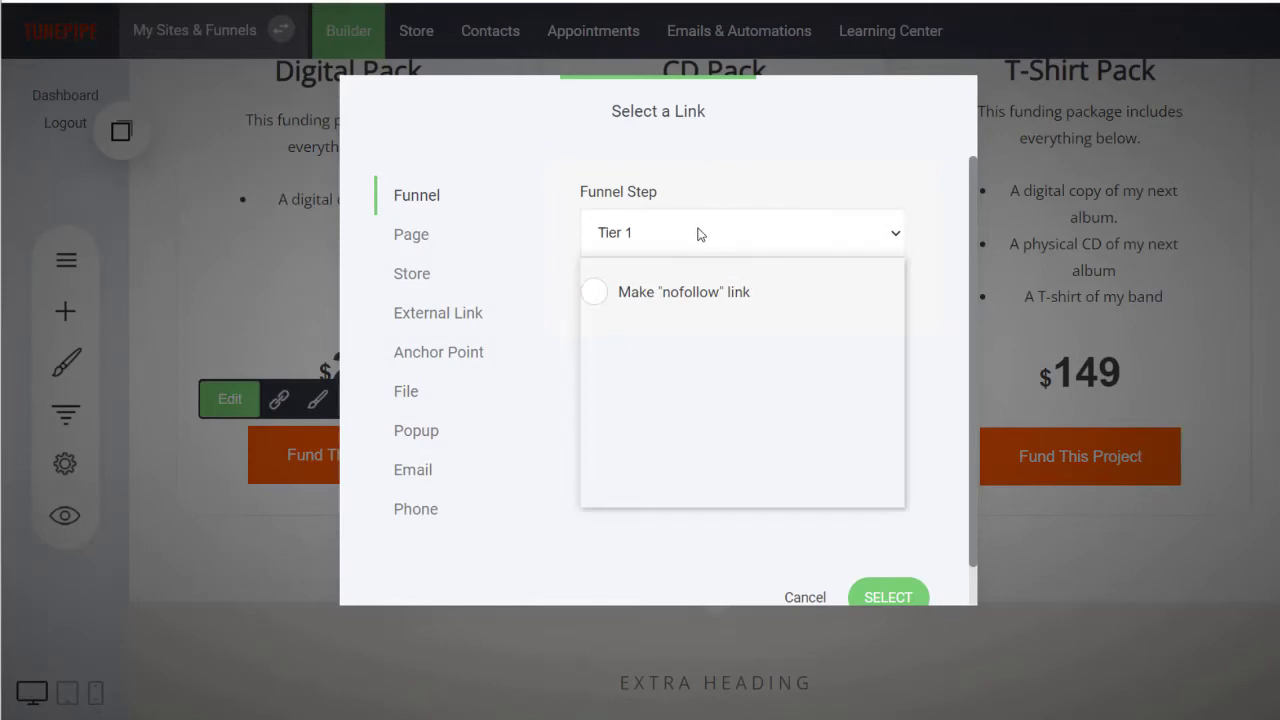
click(655, 318)
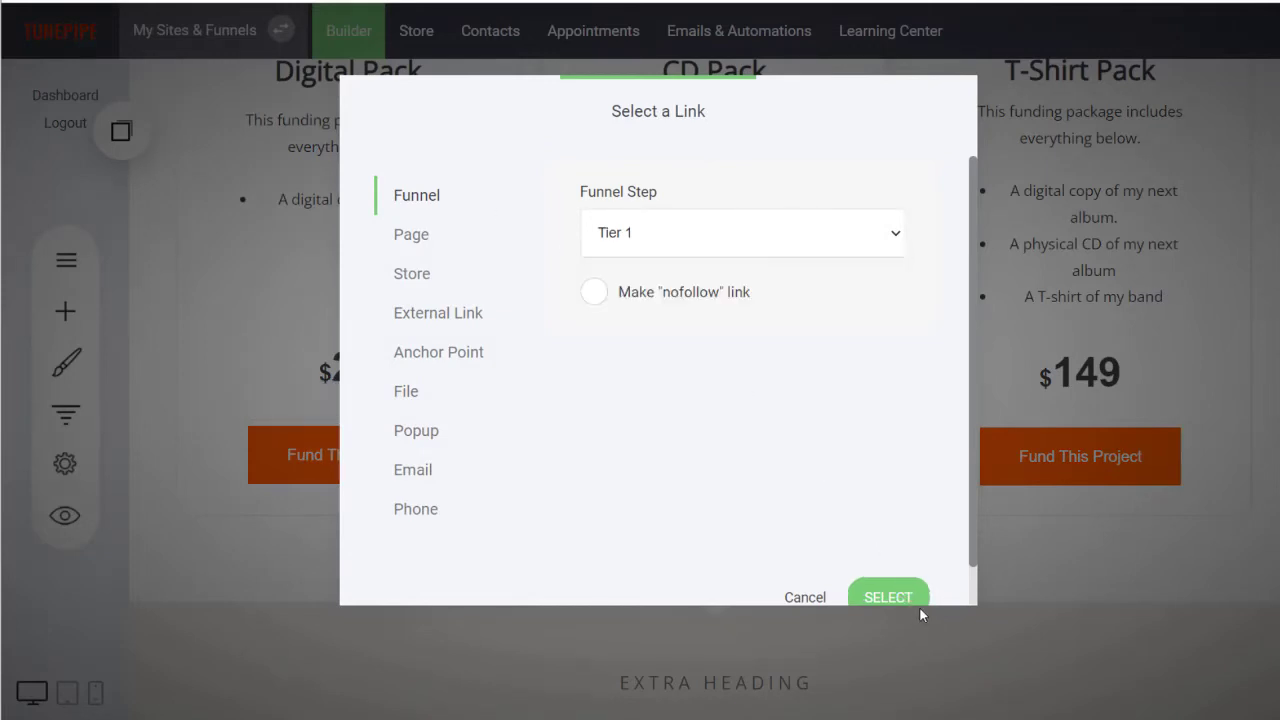
click(815, 597)
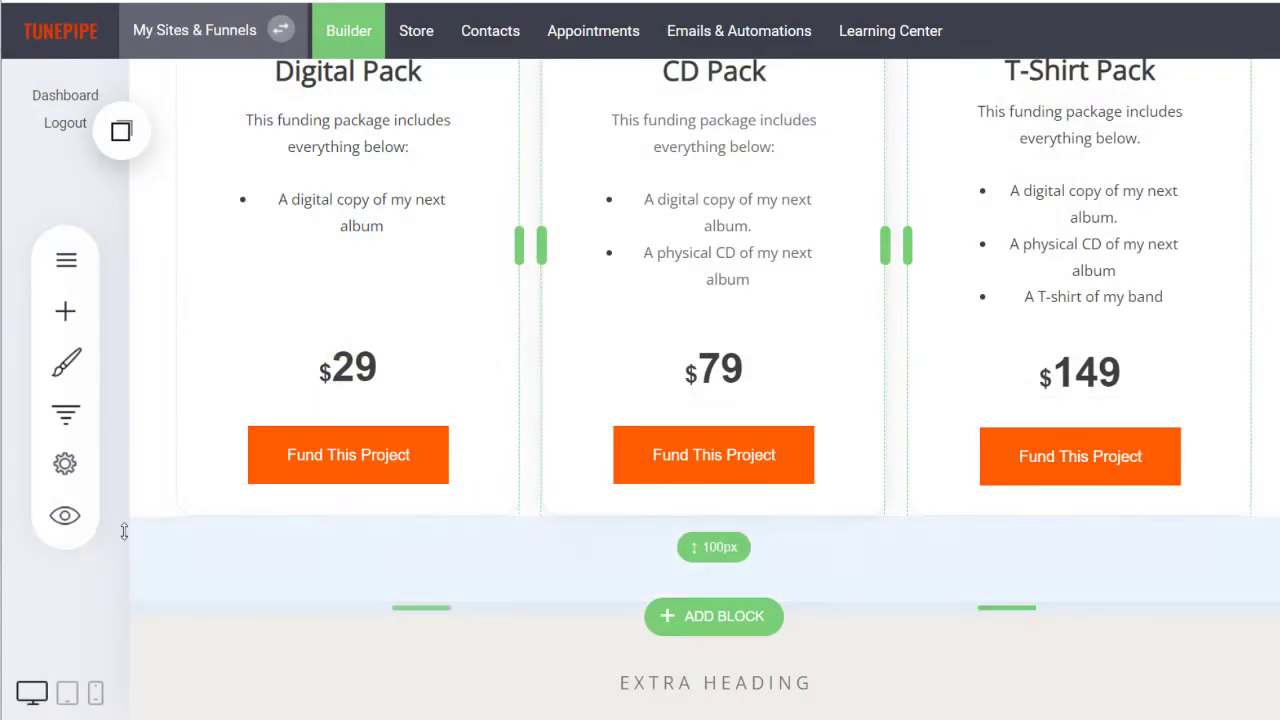
Preview the Crowd Funding page in a new tab, examine the Digital Pack's checkout popup, and close it.
click(65, 515)
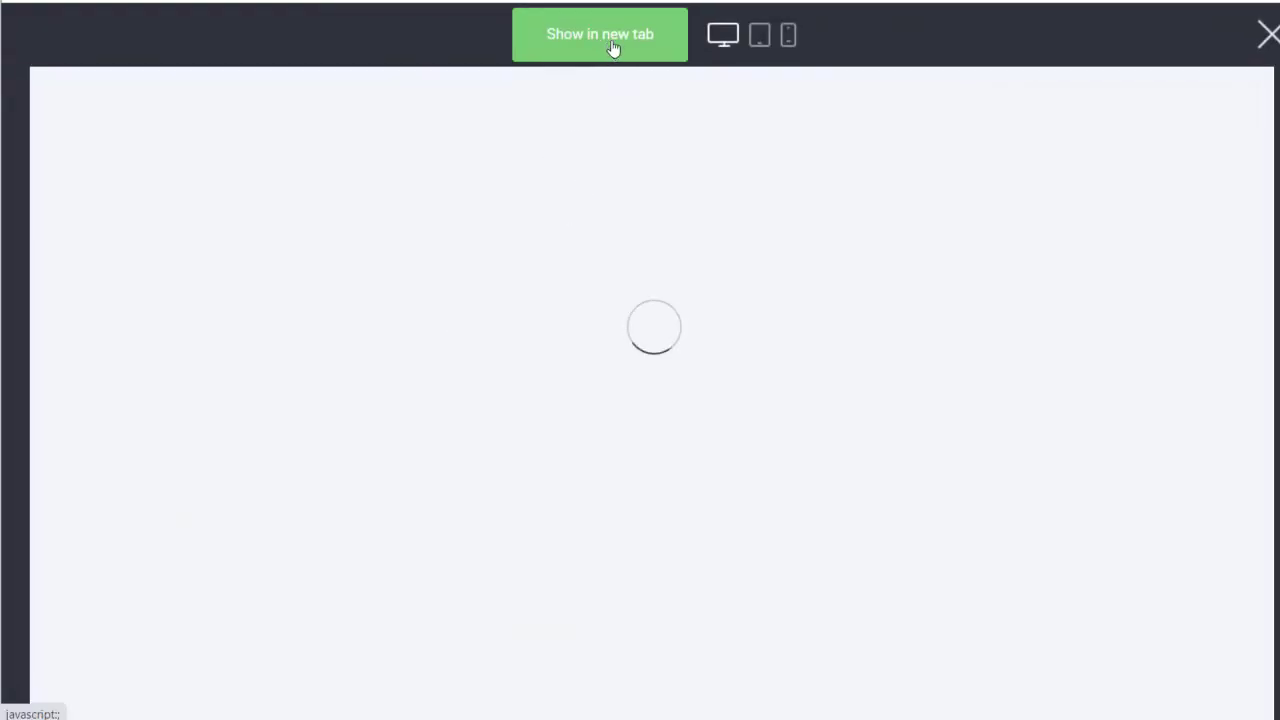
click(648, 34)
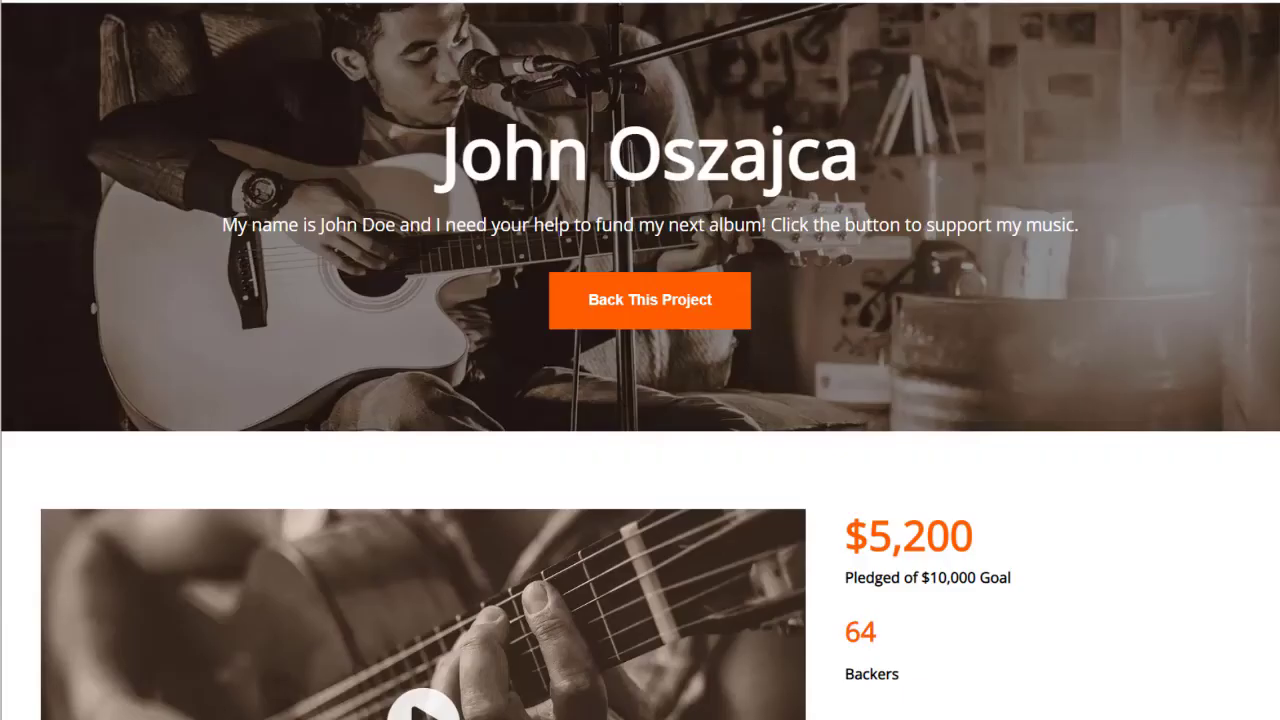
scroll(688, 305, down, 15)
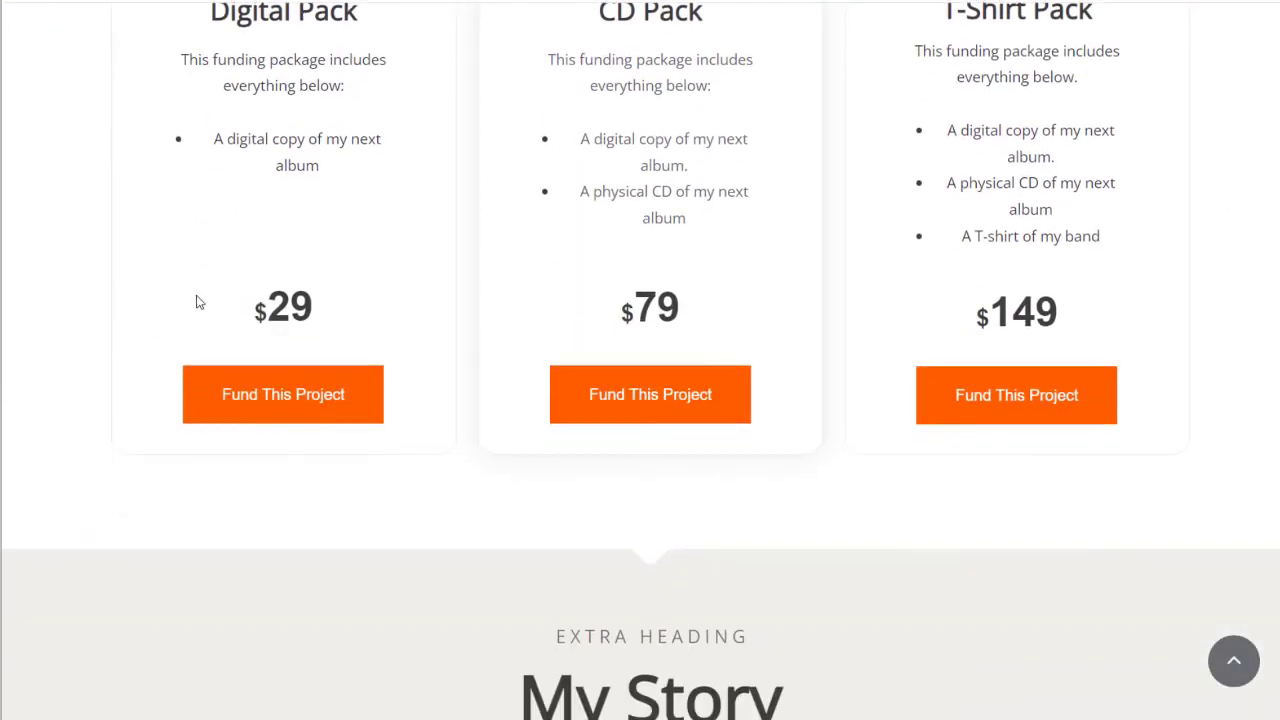
click(335, 392)
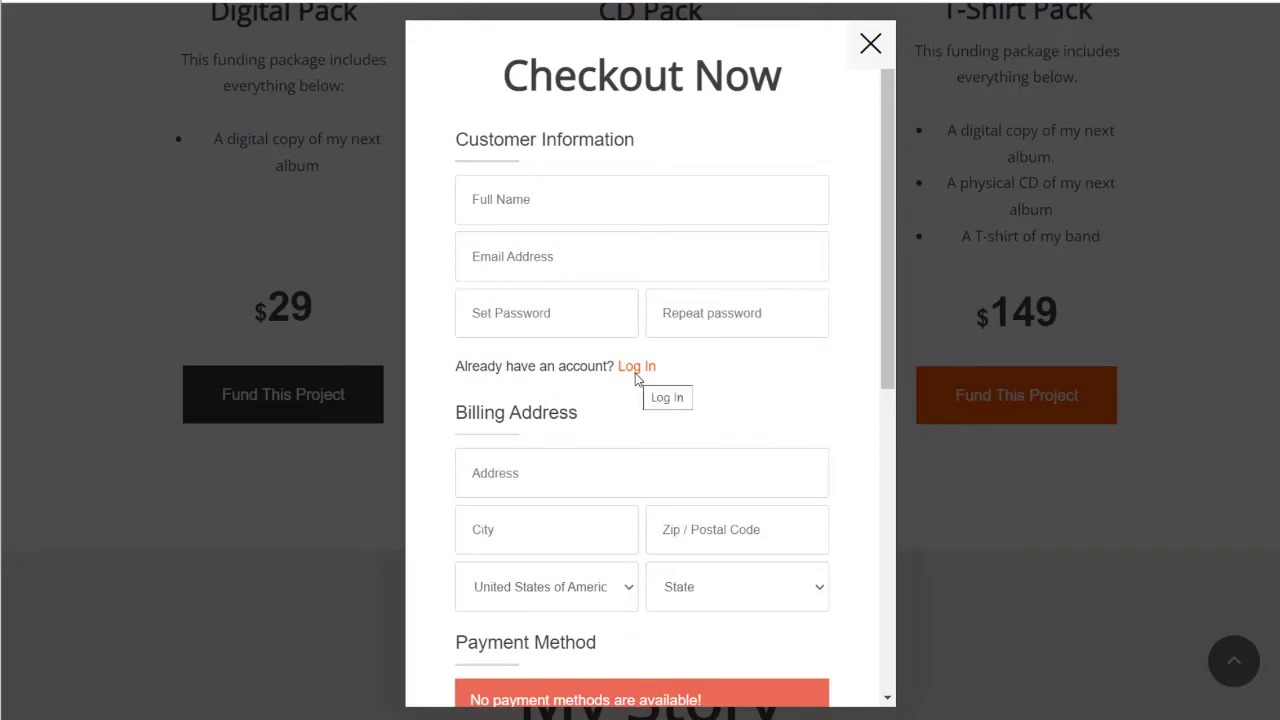
drag(887, 336, 900, 409)
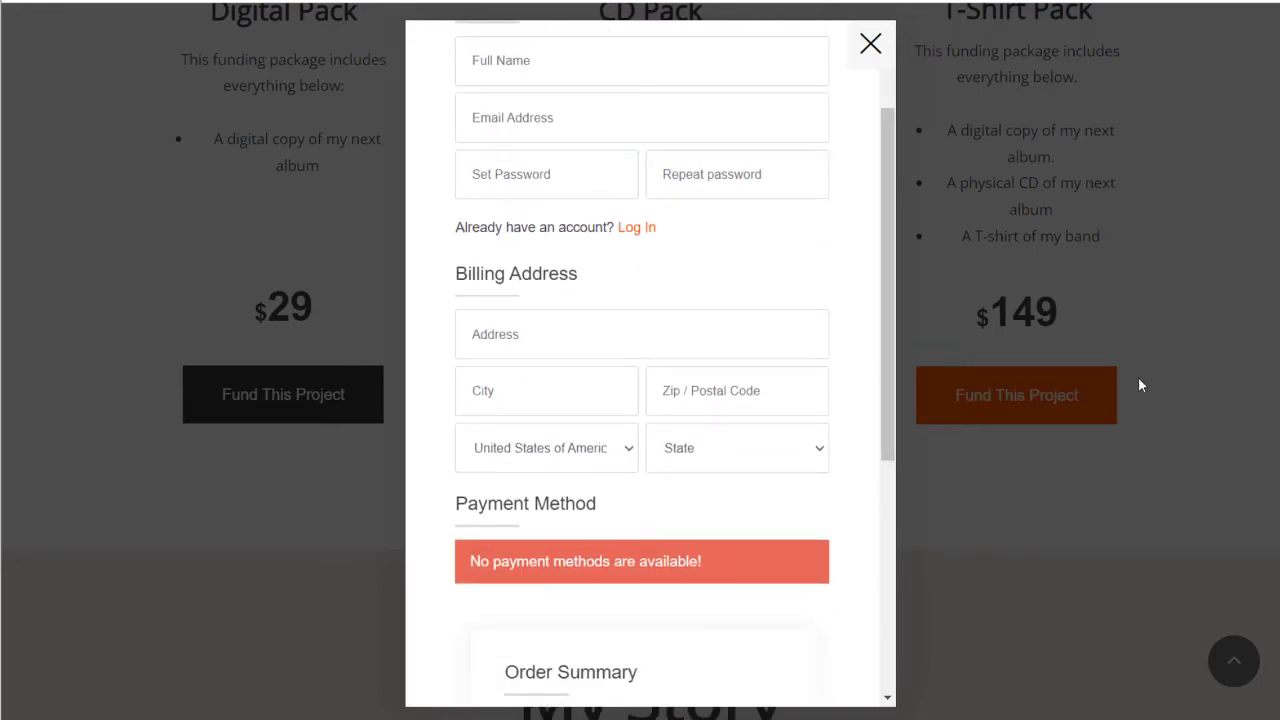
click(866, 45)
scroll(1246, 263, up, 10)
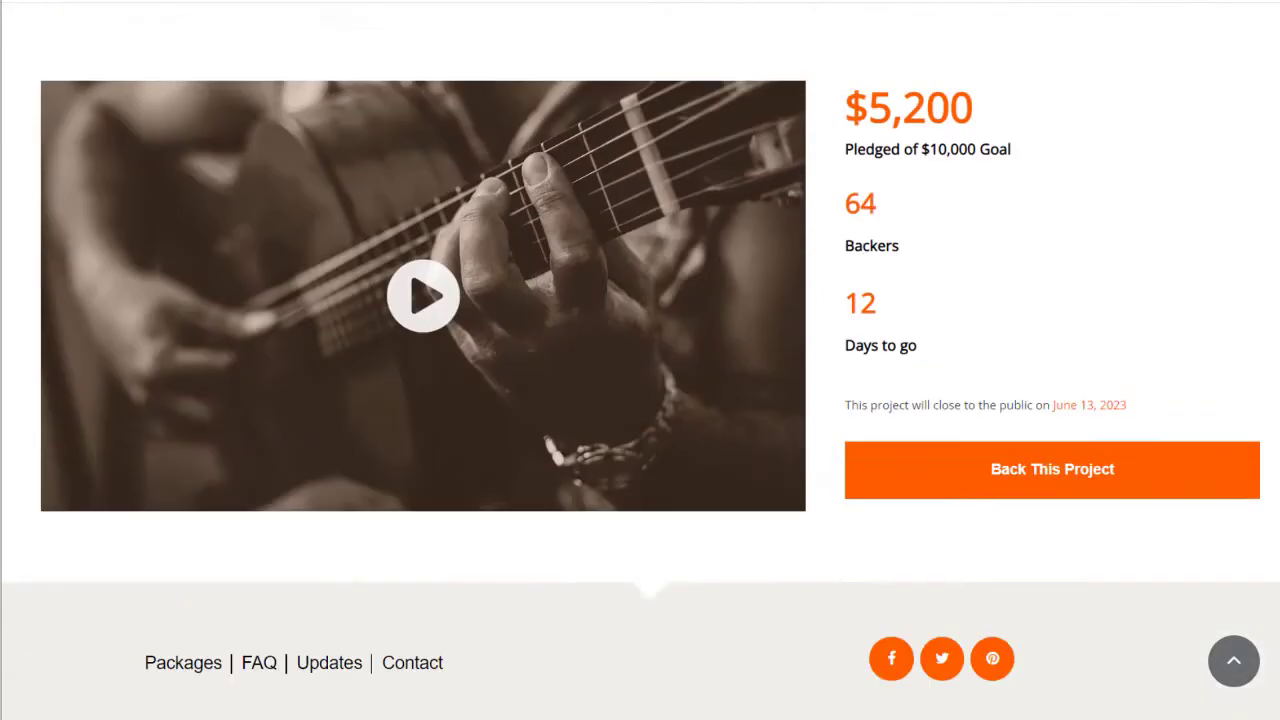
scroll(640, 360, up, 1)
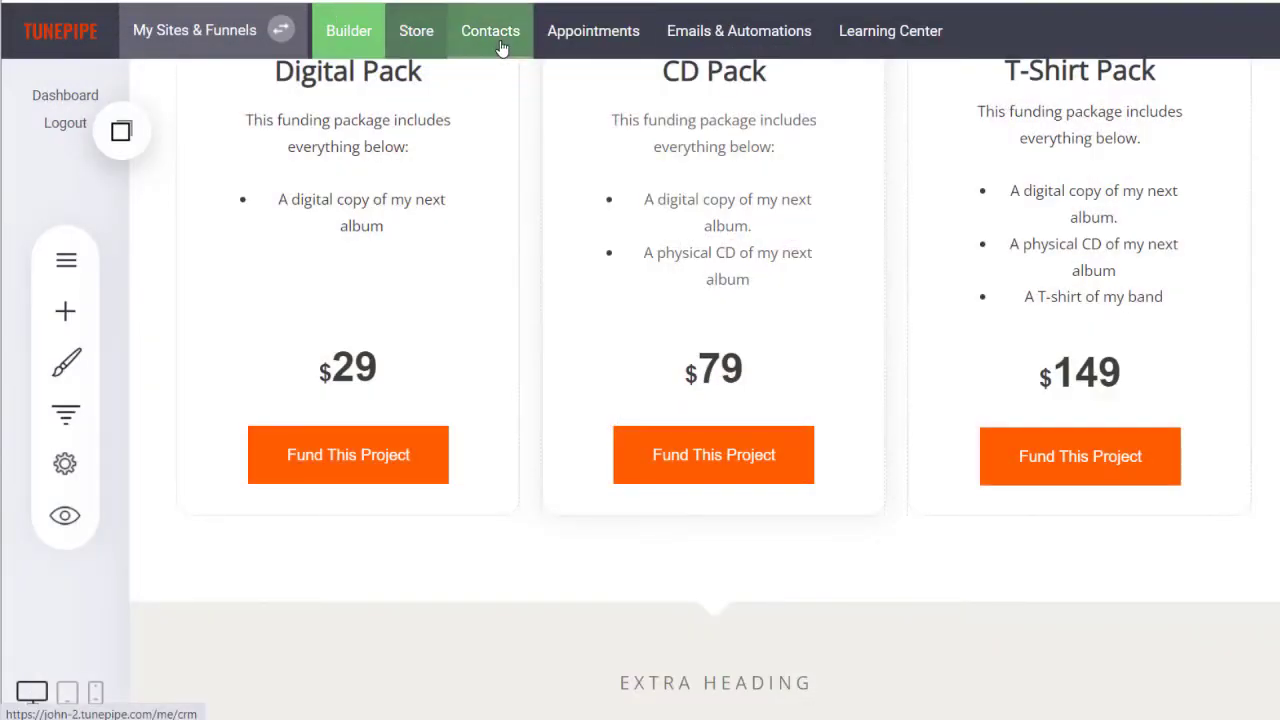
Set the Tier 1 member group's after-login redirect to the Tier 1 step of the funnel.
click(490, 31)
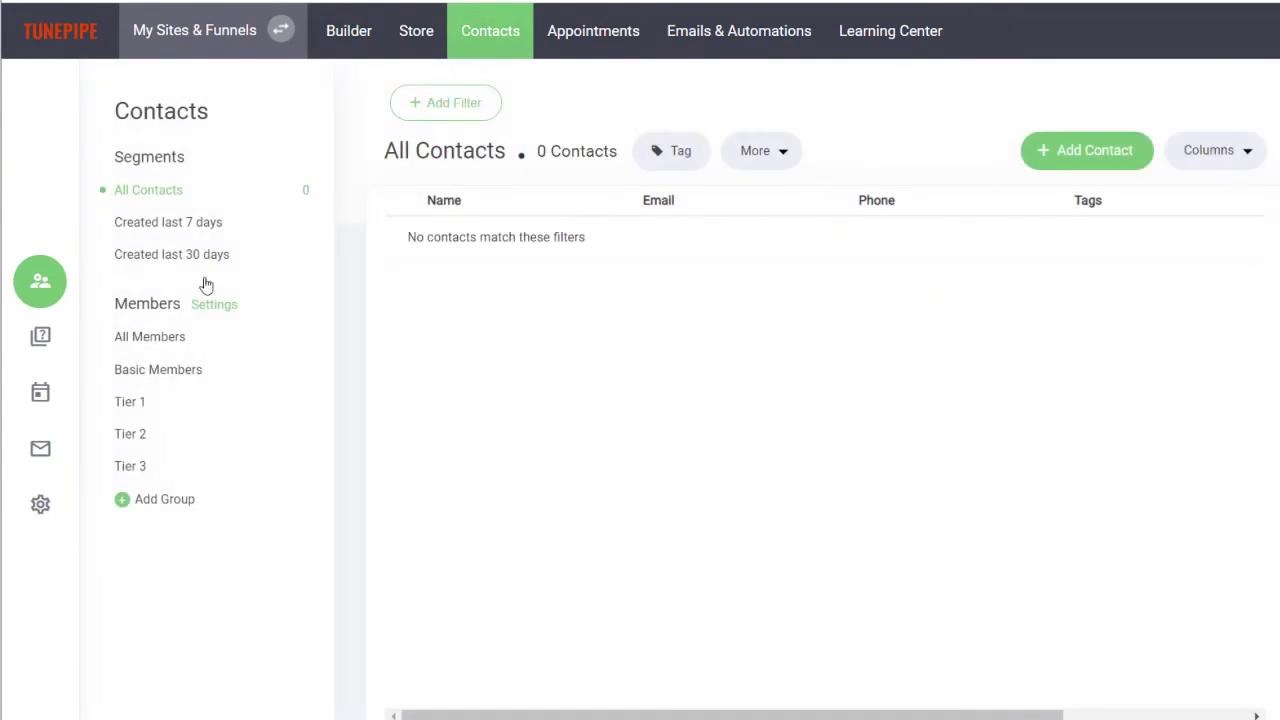
click(126, 404)
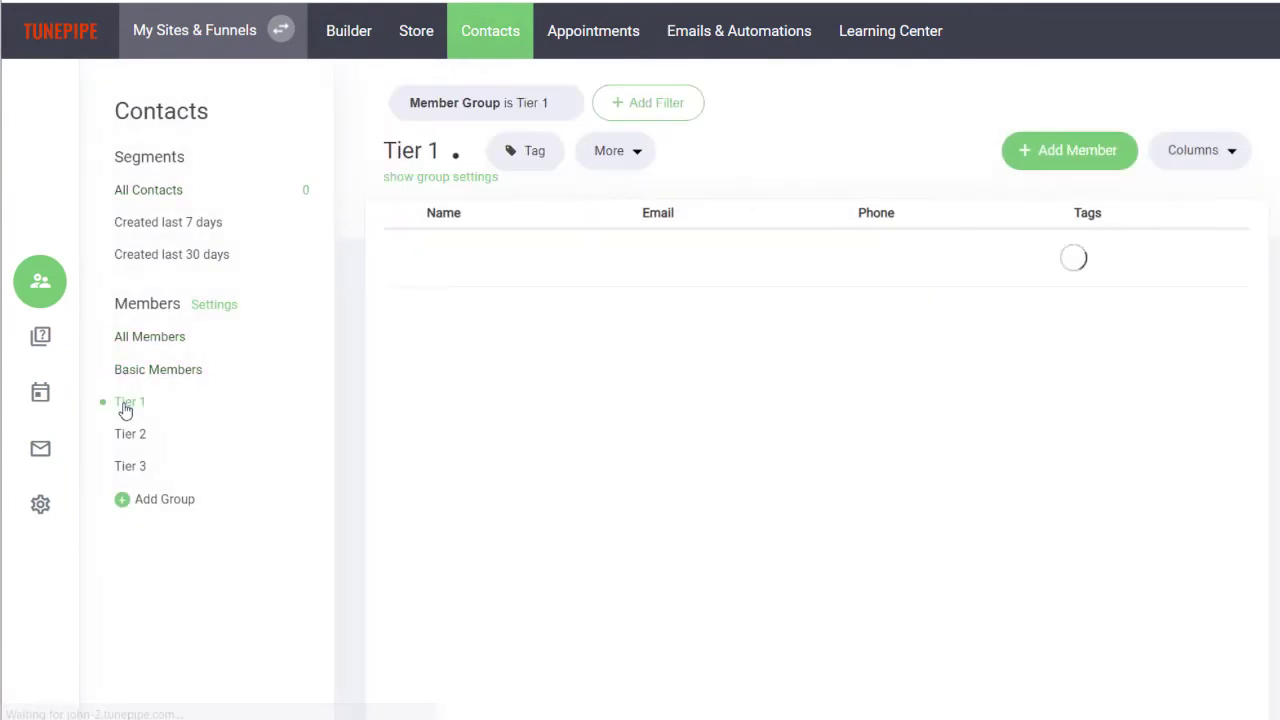
click(430, 177)
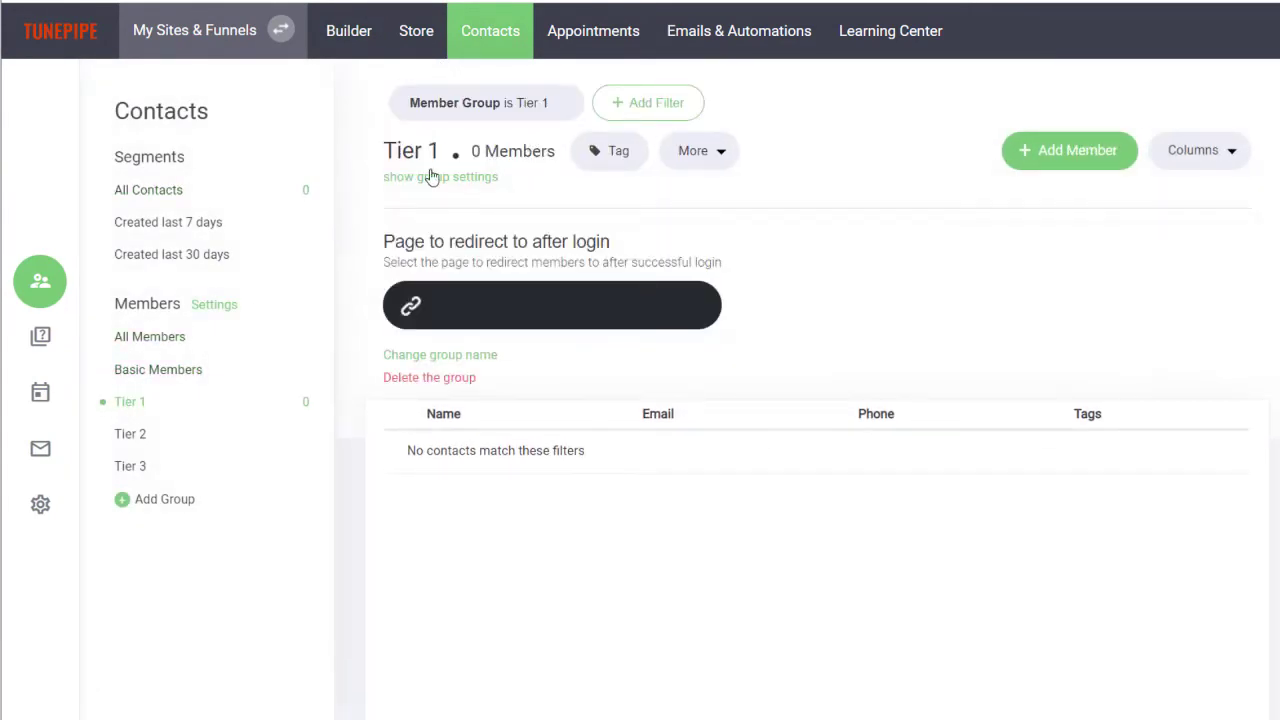
click(530, 321)
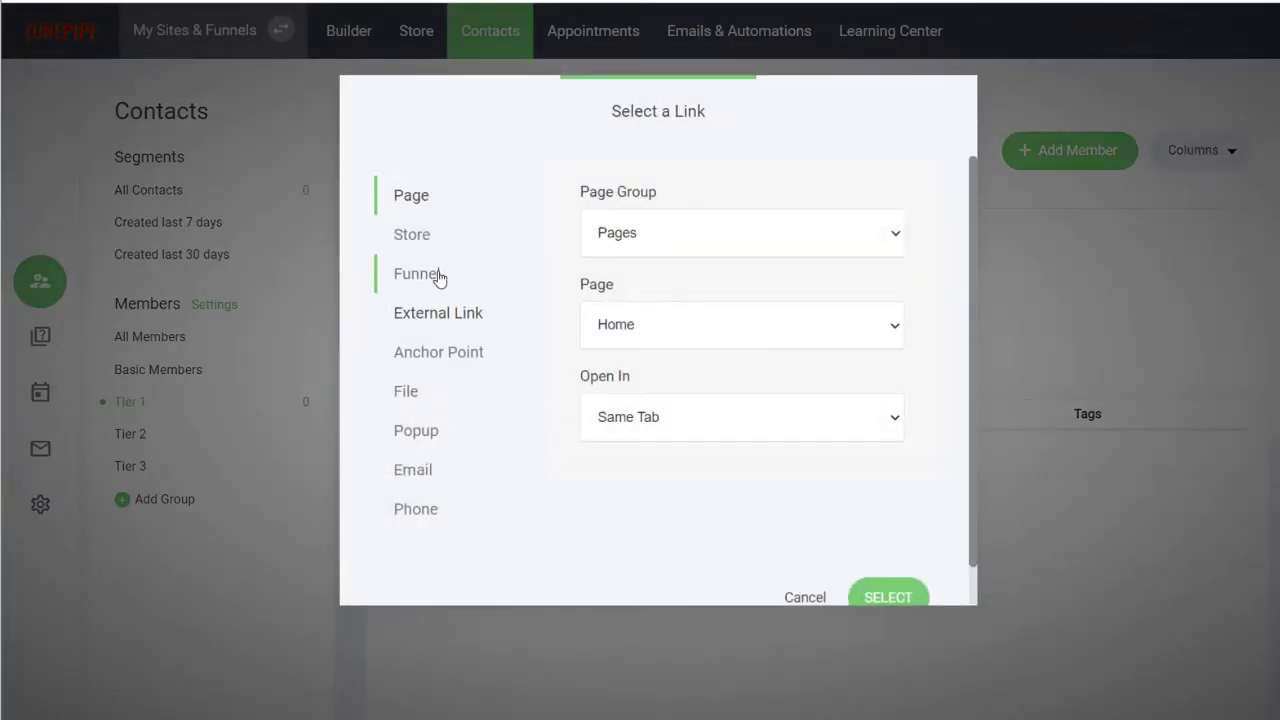
click(436, 276)
click(666, 325)
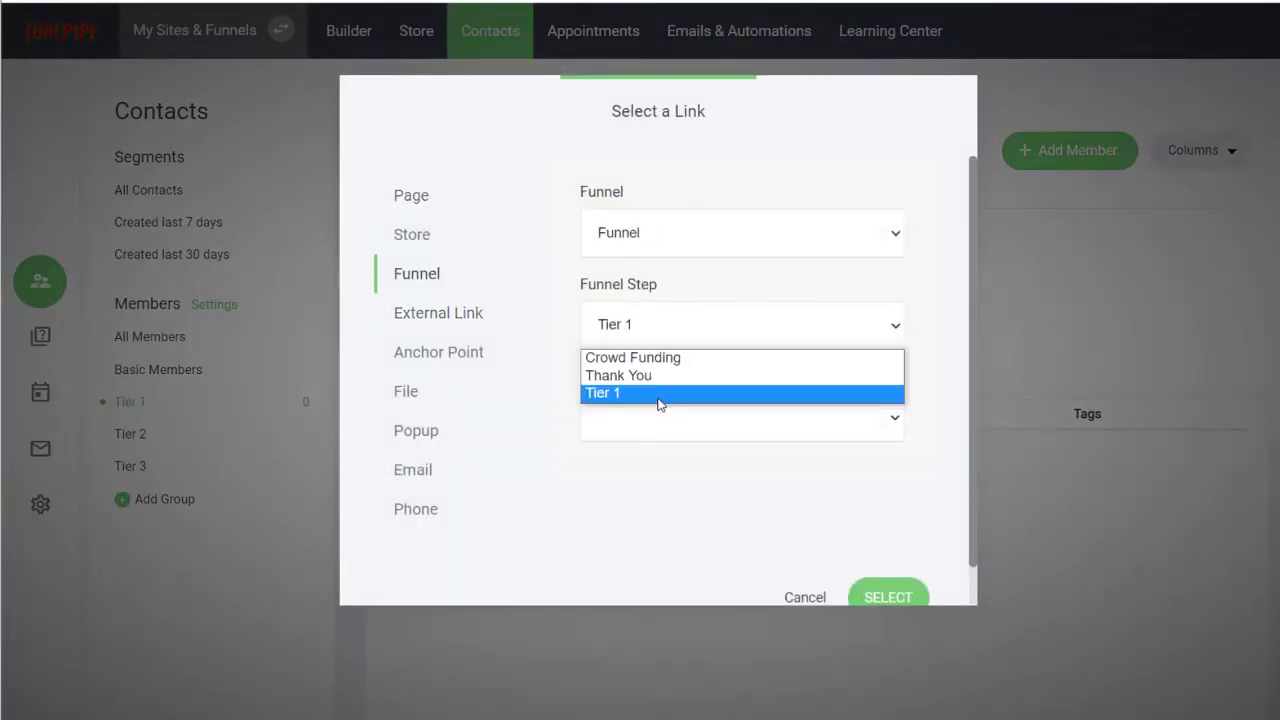
click(659, 393)
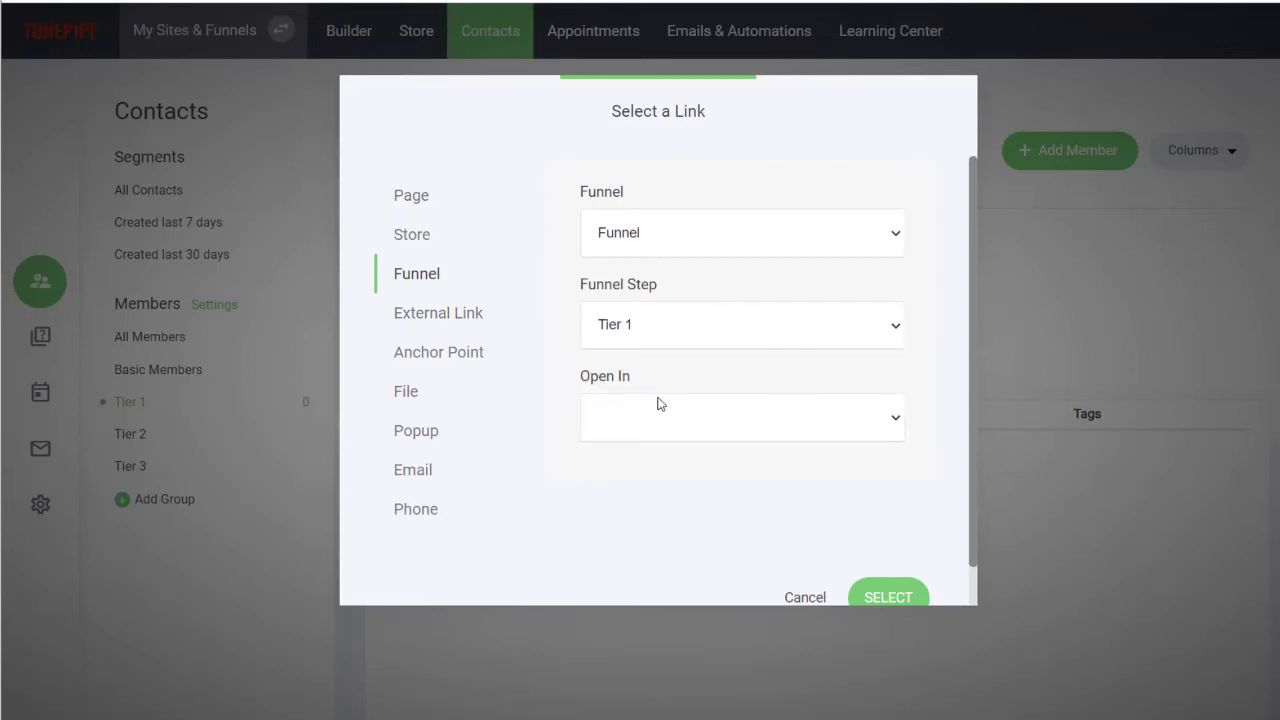
click(893, 606)
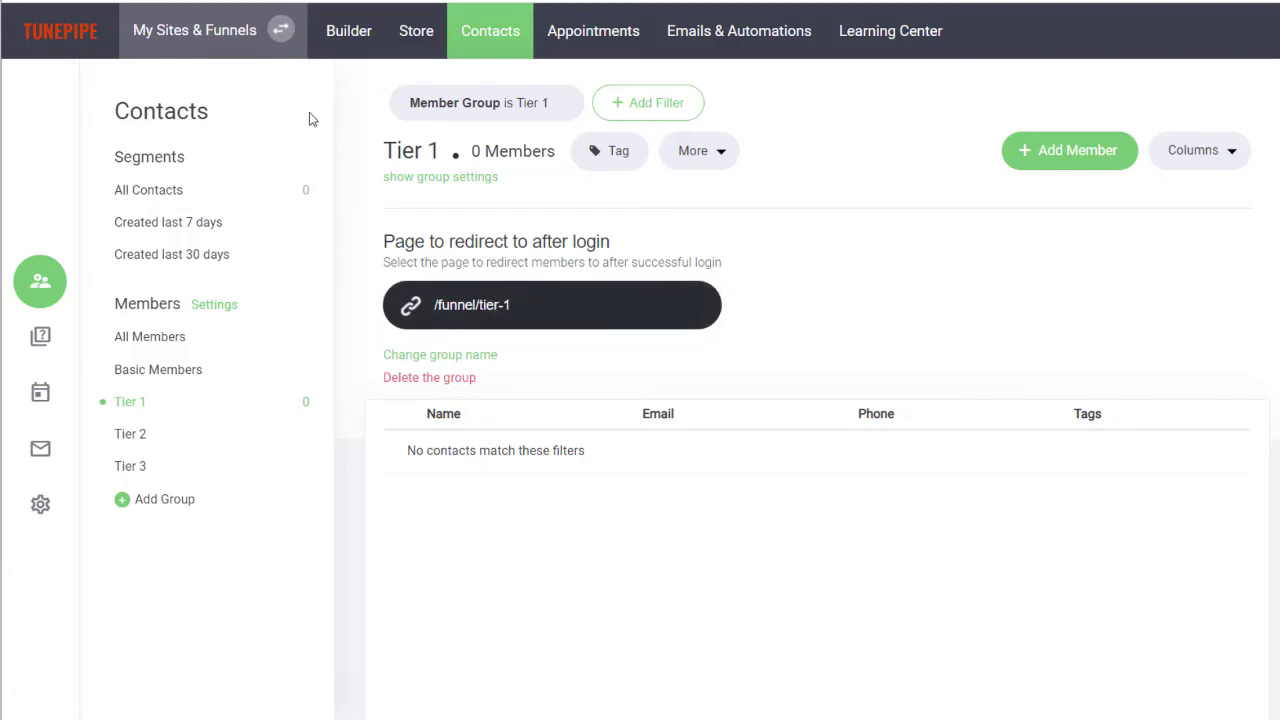
Return to the Crowd Funding page in the builder and review its sections down to the My Story text.
click(362, 32)
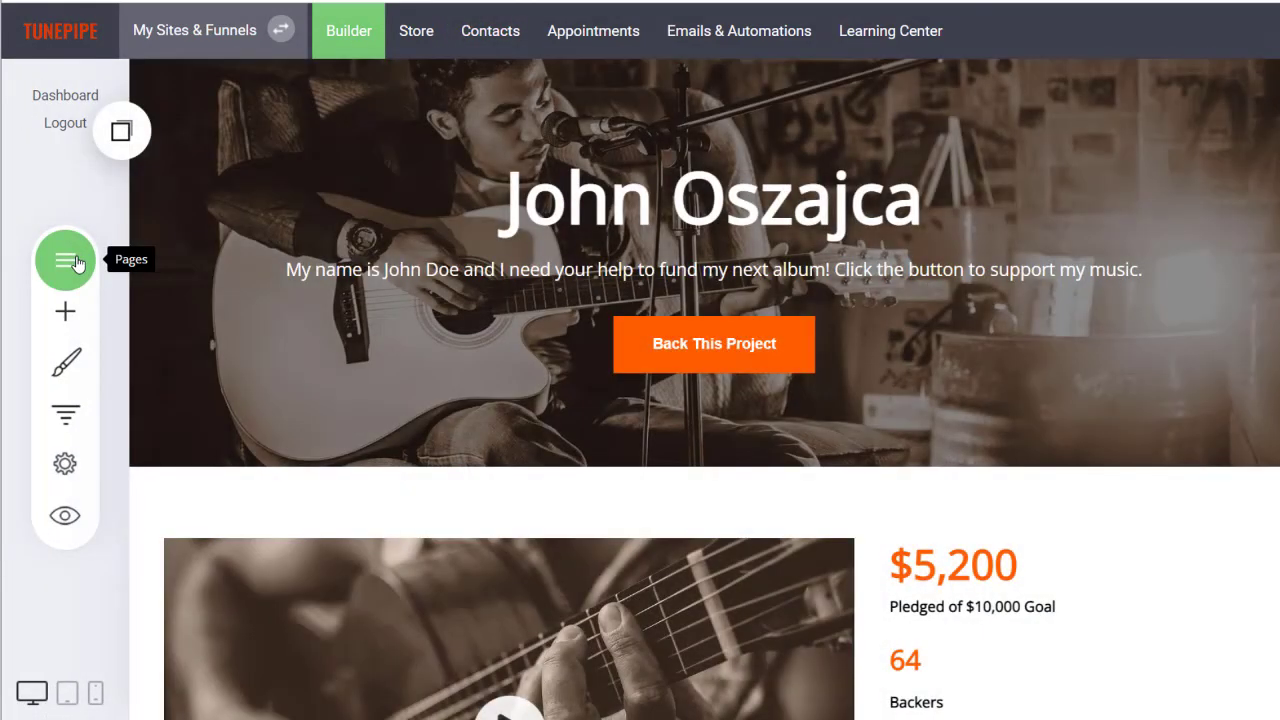
scroll(700, 390, down, 5)
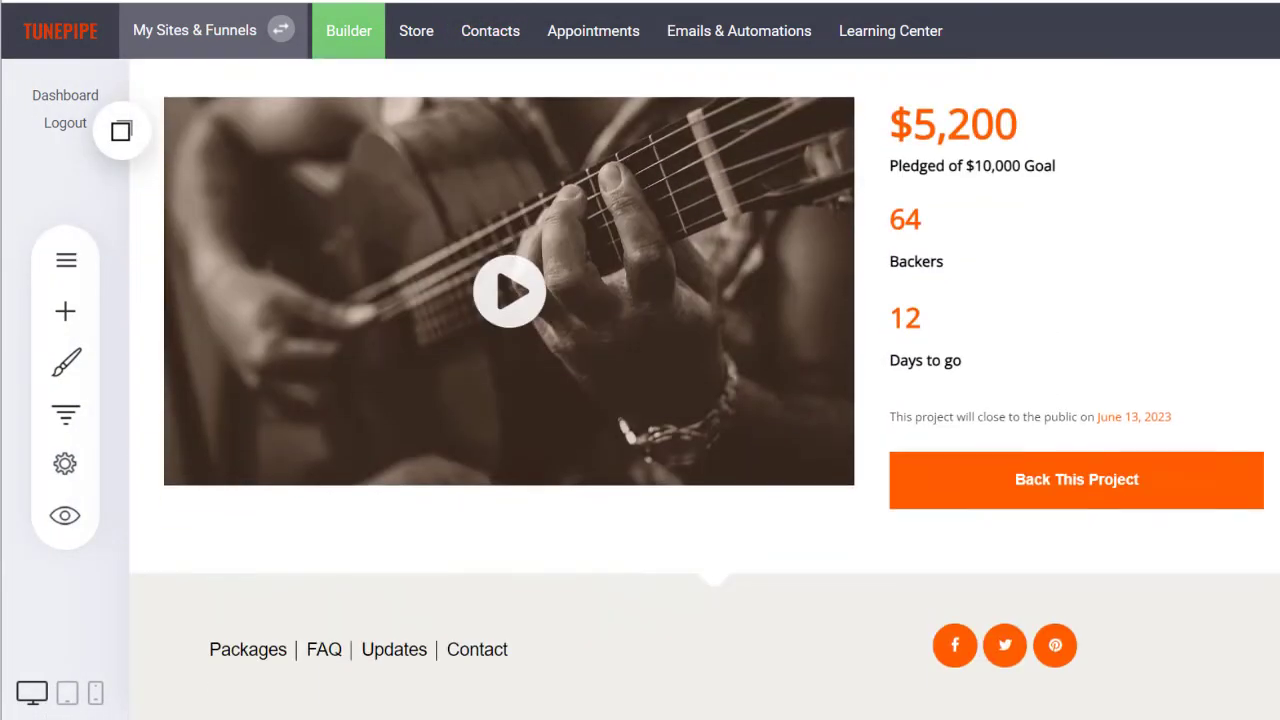
scroll(700, 390, down, 15)
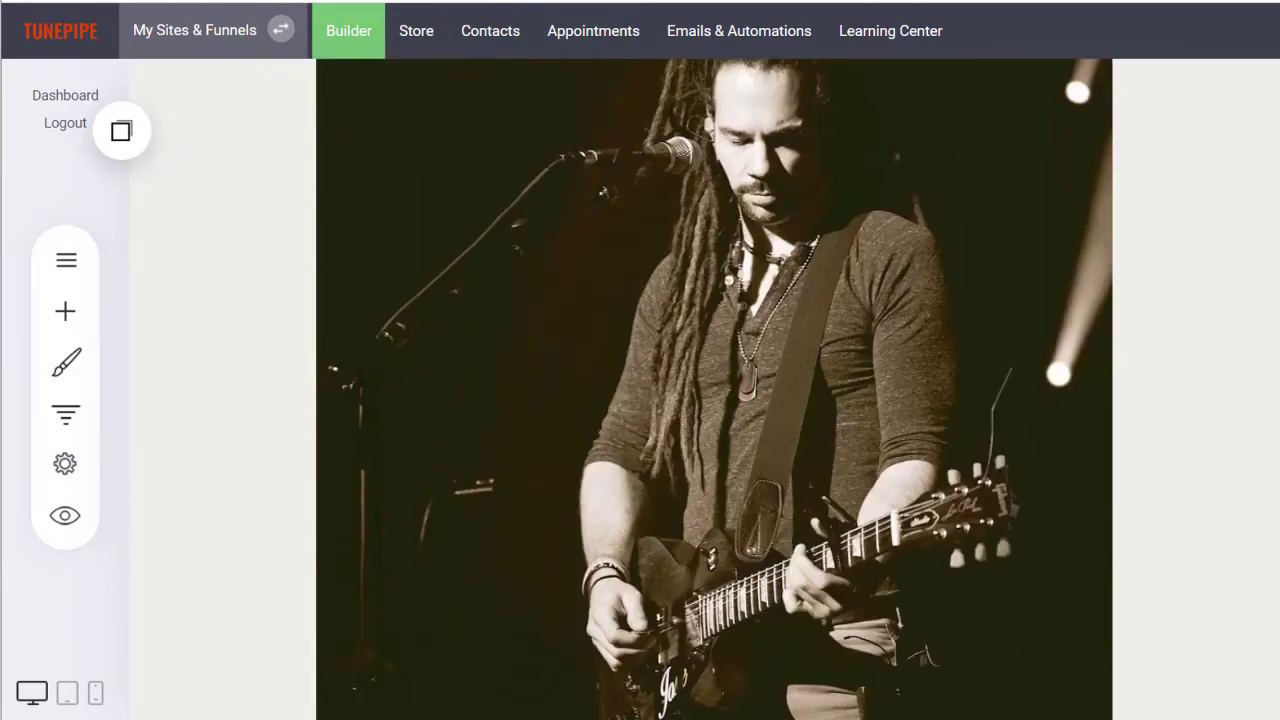
scroll(700, 390, down, 6)
Try editing the text block beneath the My Story photo and undo the last change.
click(1096, 359)
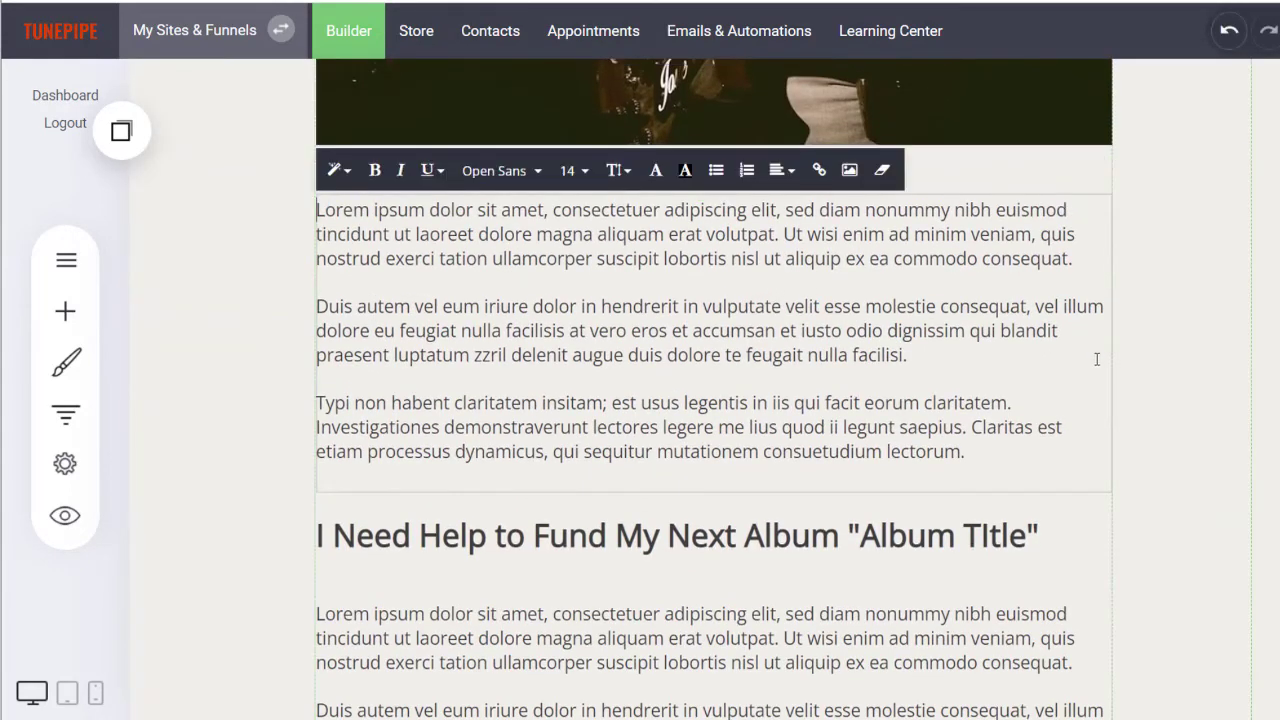
click(1132, 359)
mouse_move(1108, 202)
mouse_down()
mouse_move(1017, 189)
mouse_move(1116, 196)
mouse_up()
click(1229, 33)
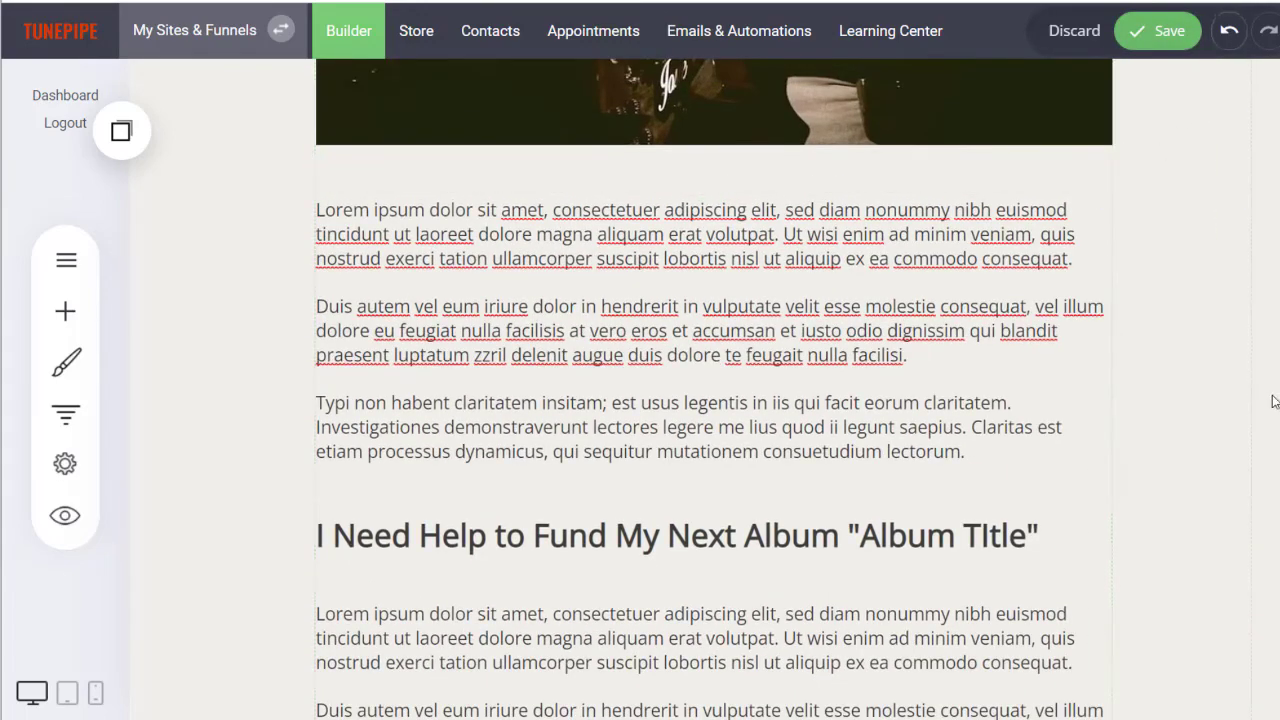
Inspect the container settings and background colour options of the Packages and FAQ navigation strip, and close them.
scroll(704, 389, up, 9)
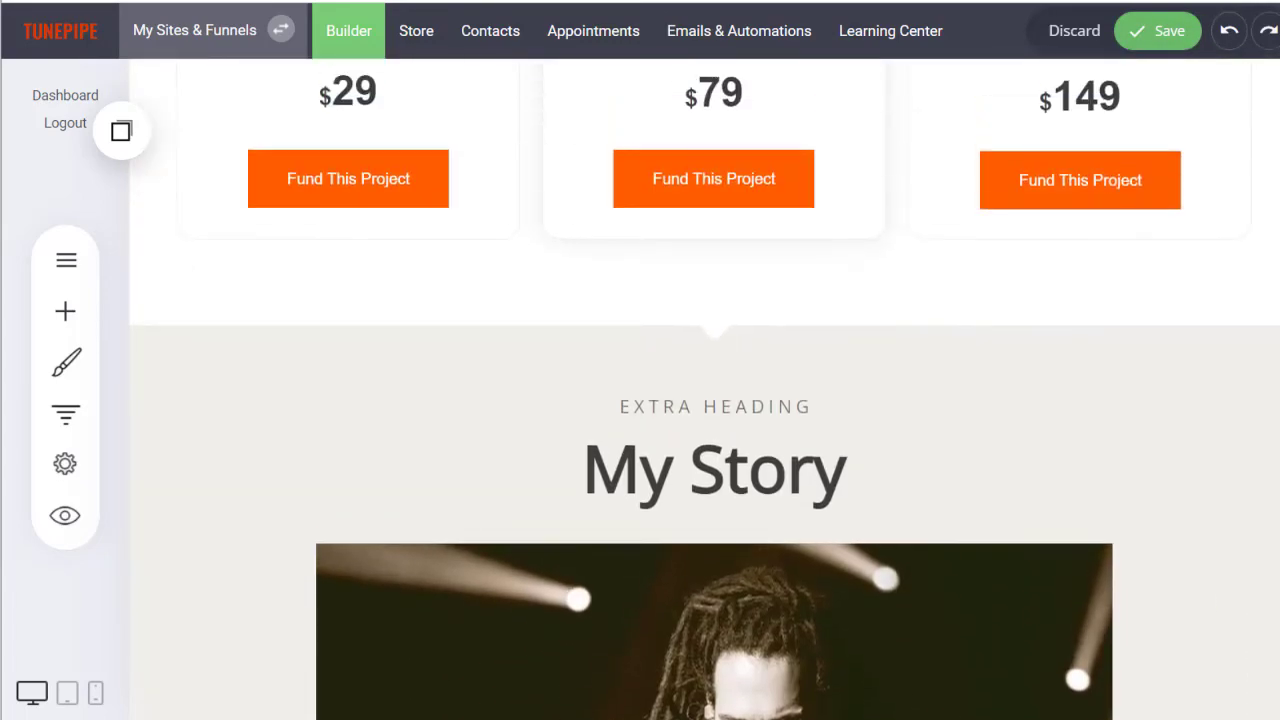
scroll(704, 389, up, 2)
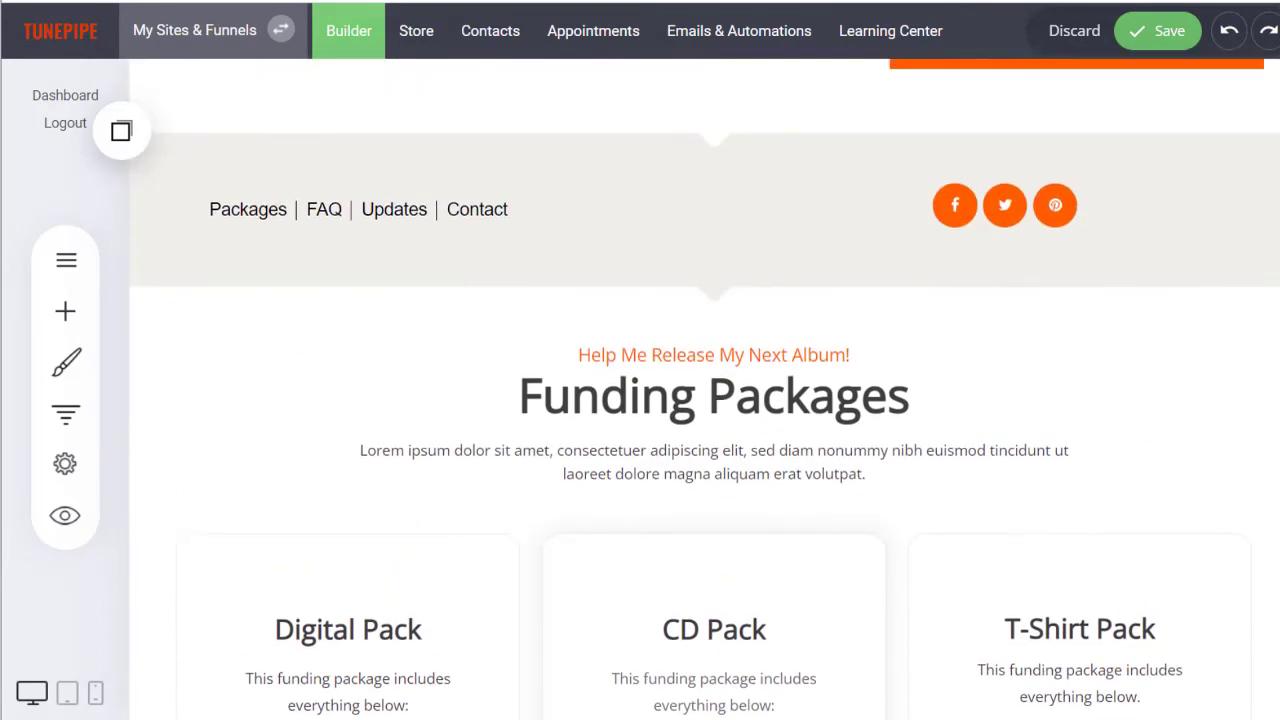
click(188, 197)
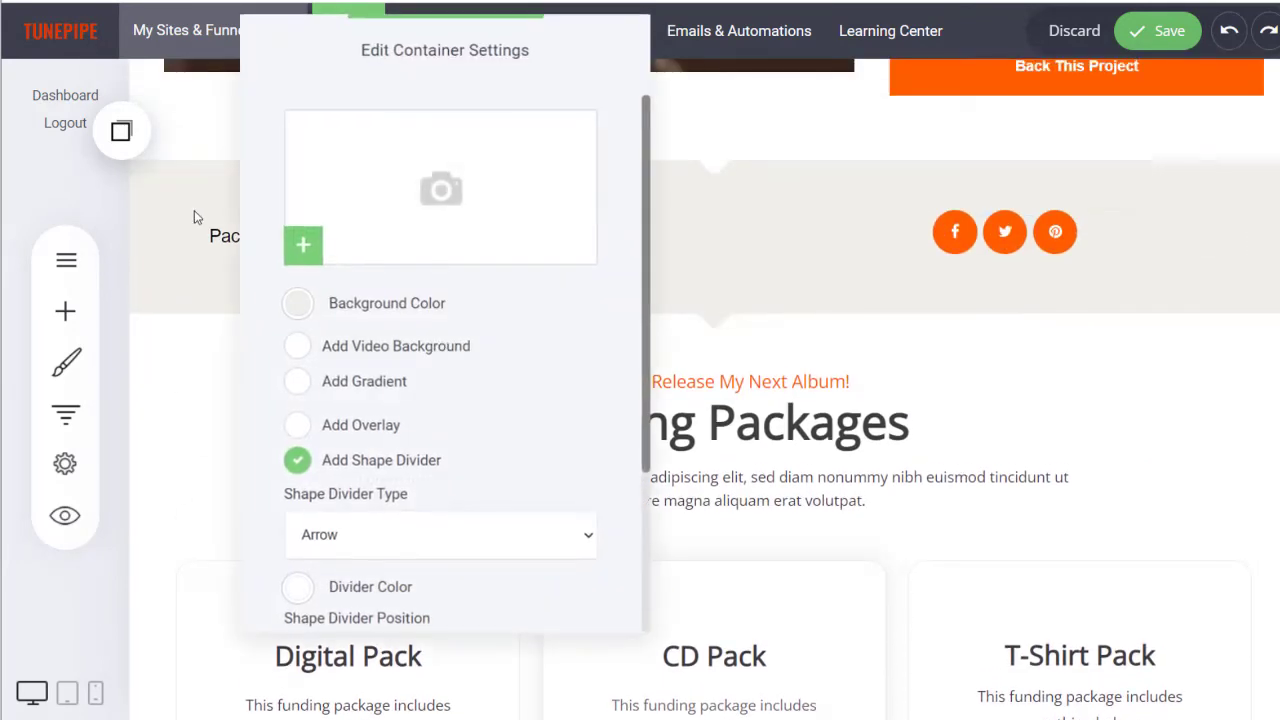
click(298, 303)
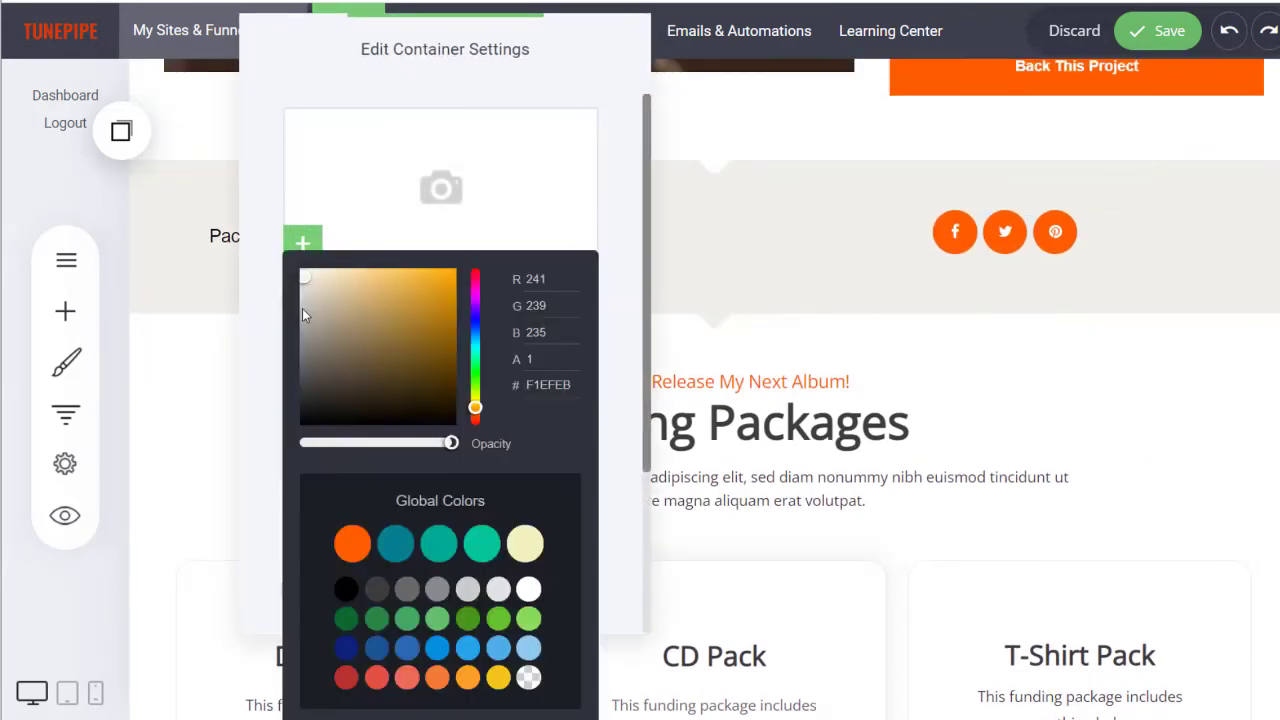
click(274, 410)
click(958, 494)
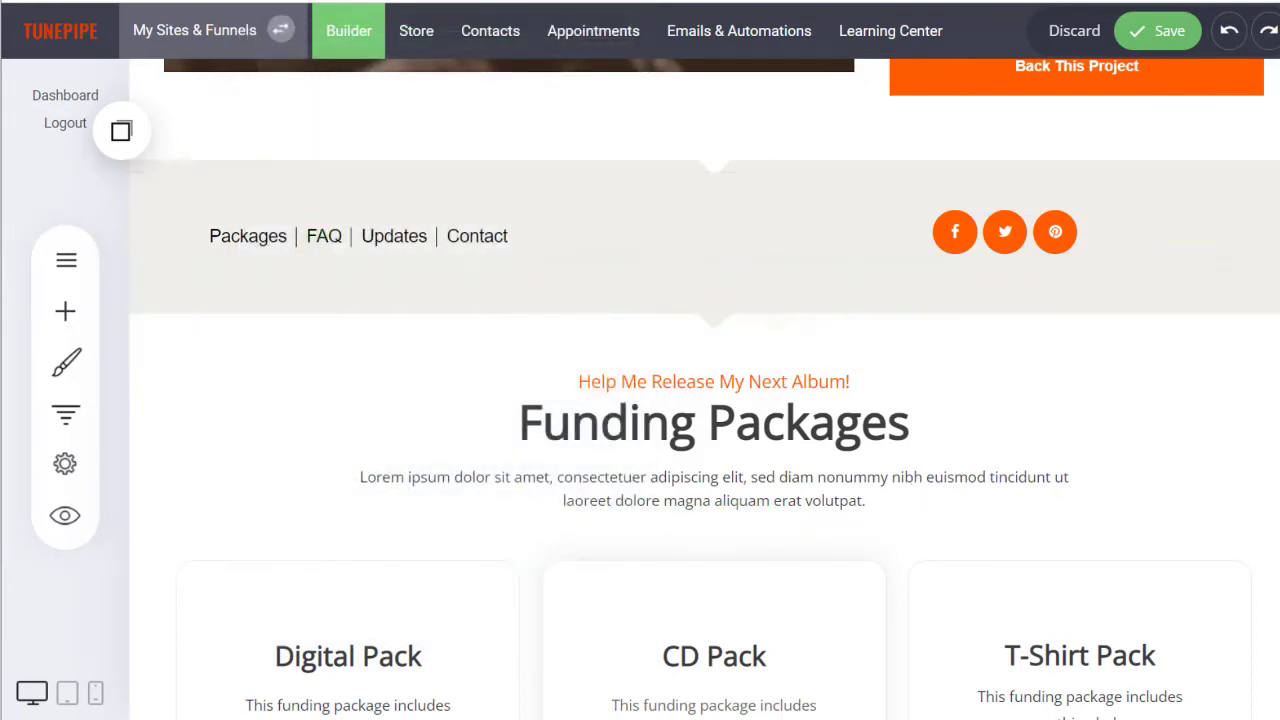
Review the pledge section beside the video and select its pledged-amount heading.
scroll(705, 400, up, 2)
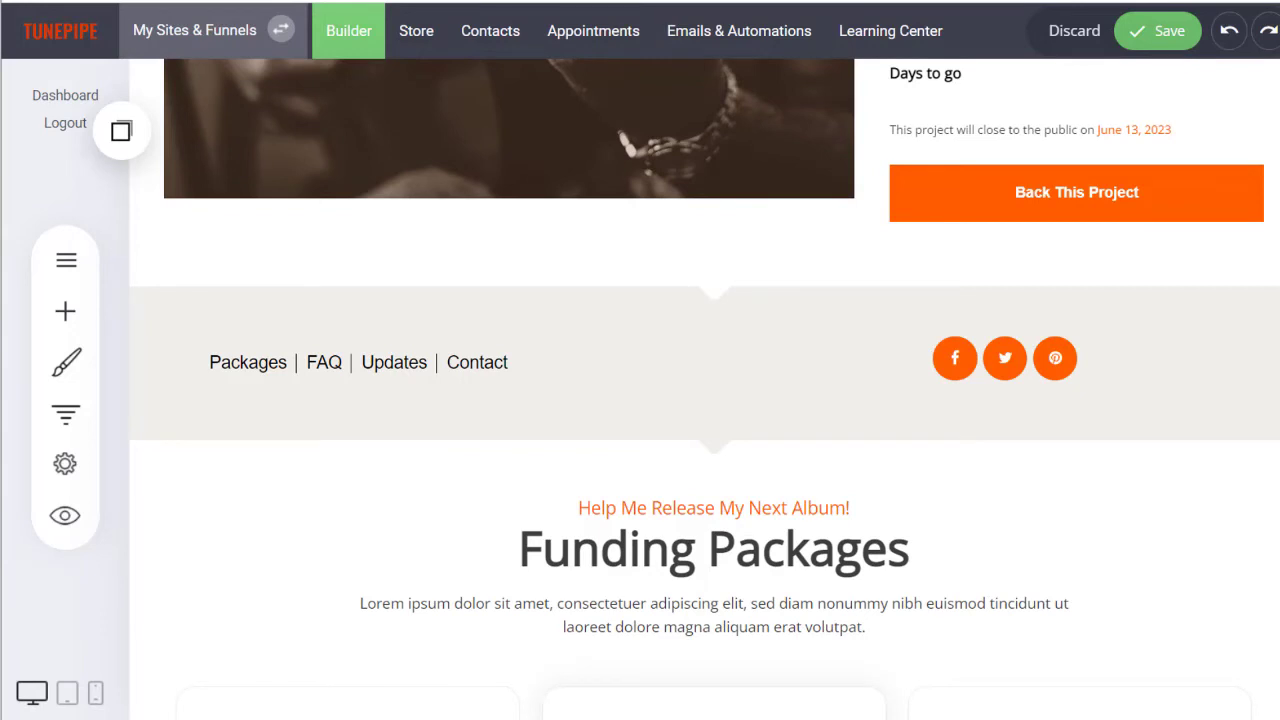
scroll(1176, 242, up, 4)
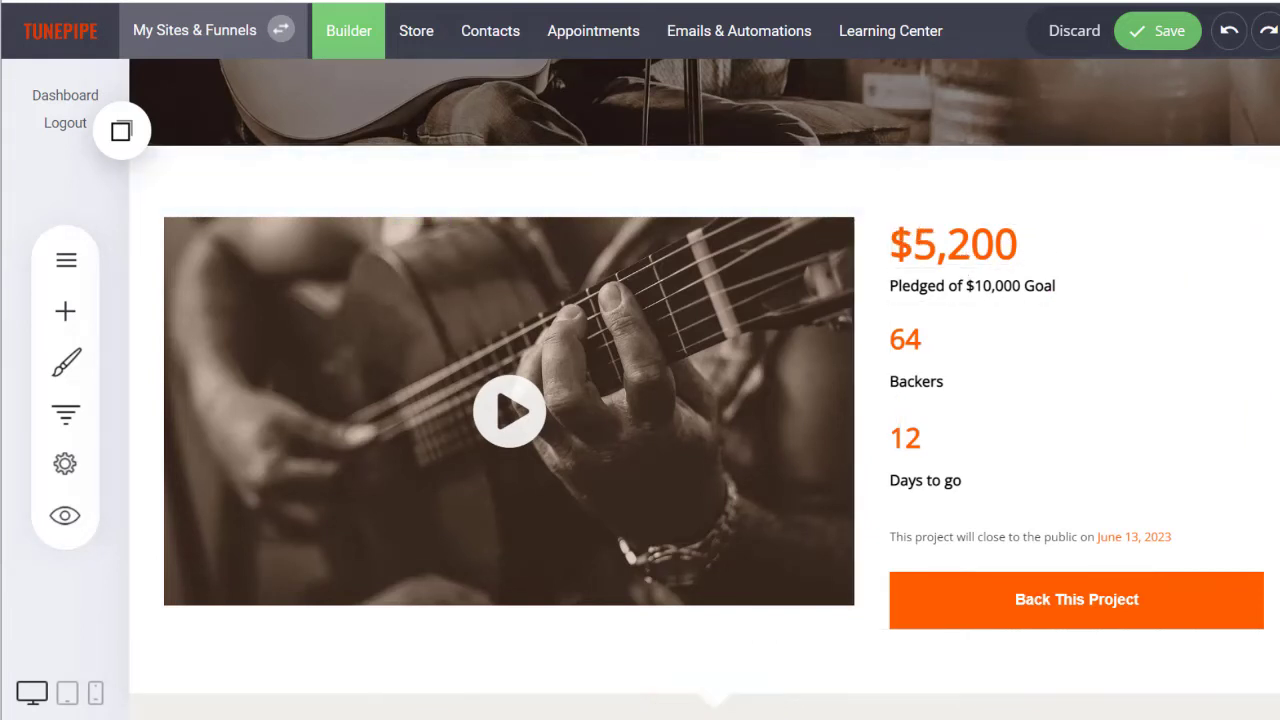
click(1013, 245)
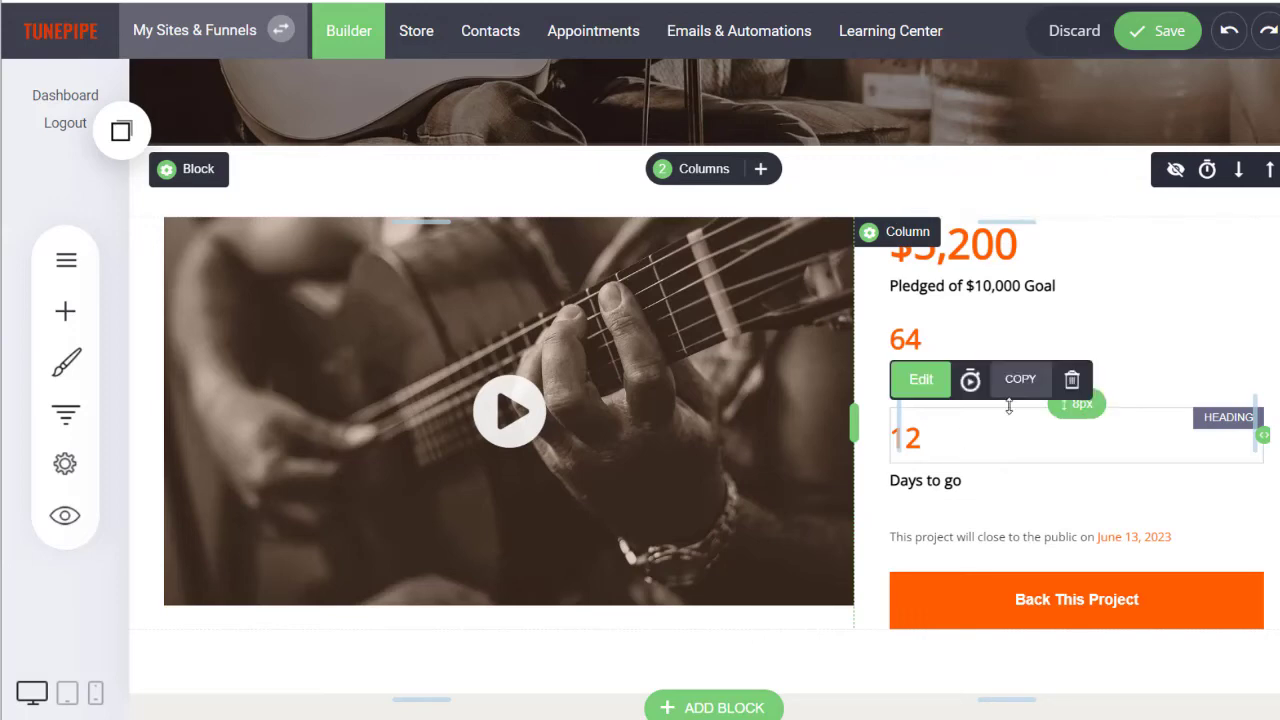
Delete the 12 heading above Days to go and put a countdown widget in its place beneath Backers.
click(1073, 380)
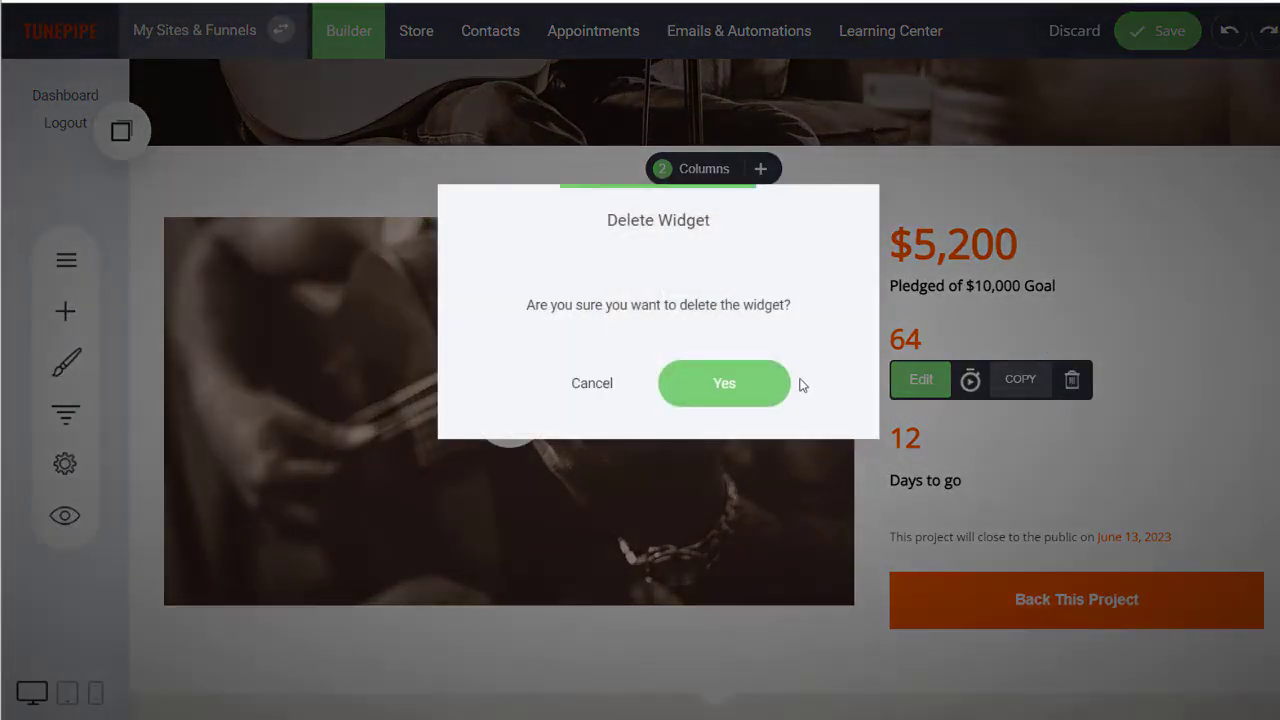
click(729, 382)
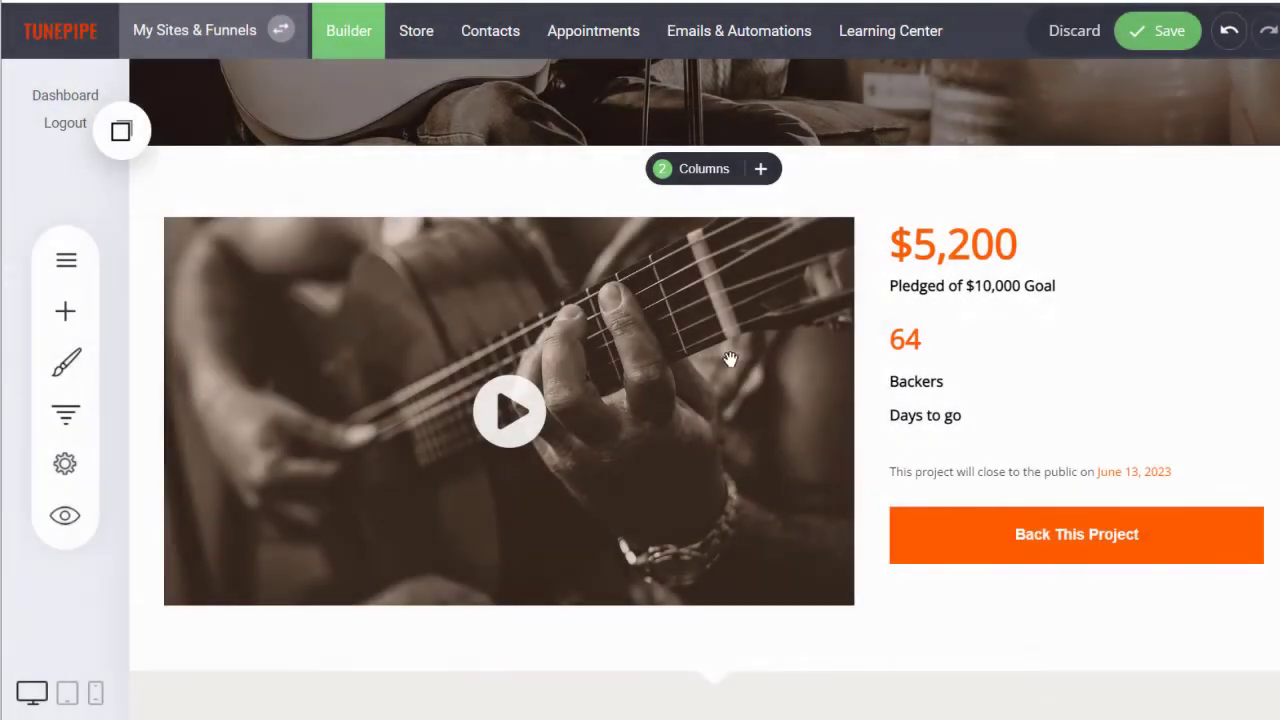
click(76, 312)
drag(464, 360, 494, 634)
drag(410, 490, 990, 402)
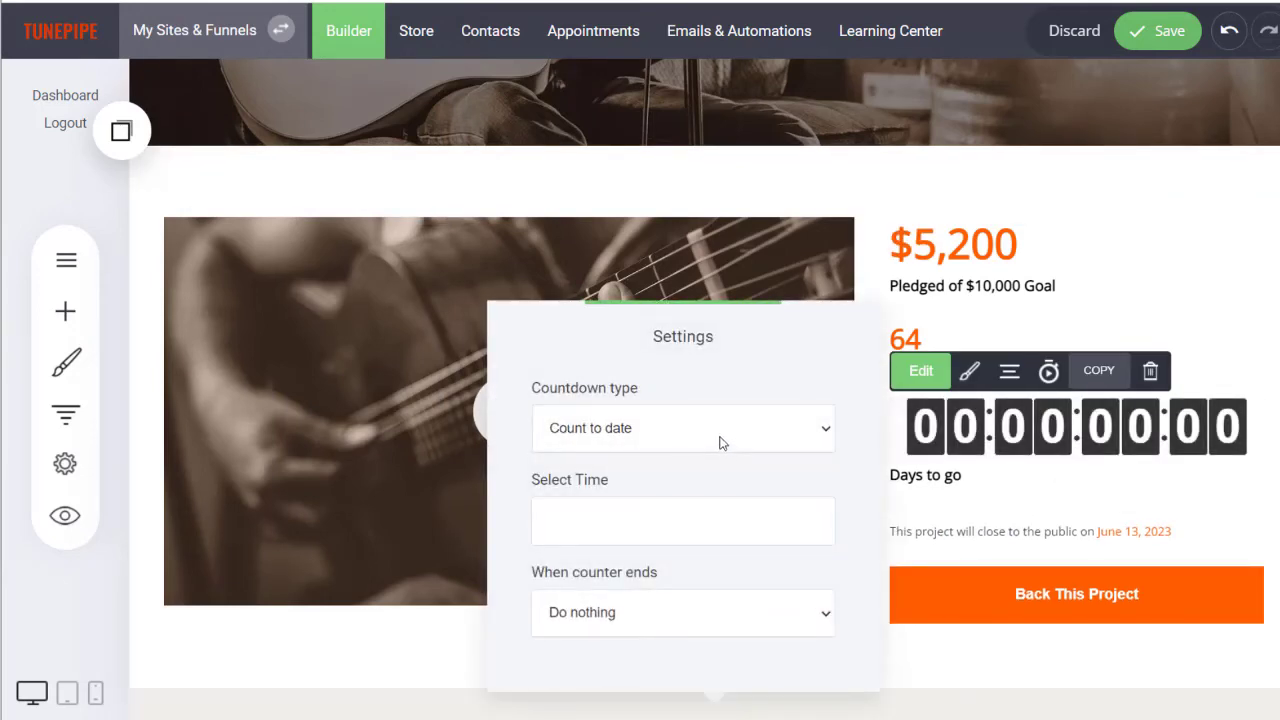
Set the countdown to count to 31 October 2022 and close its settings.
click(661, 511)
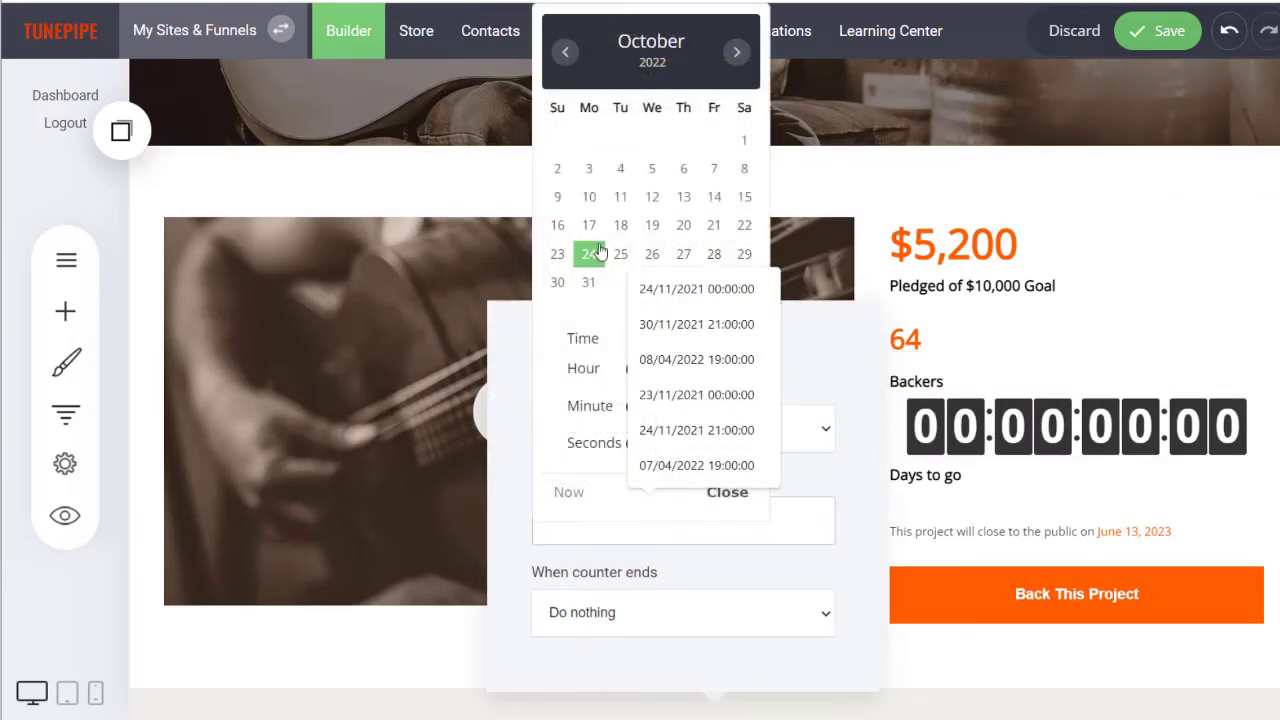
click(590, 285)
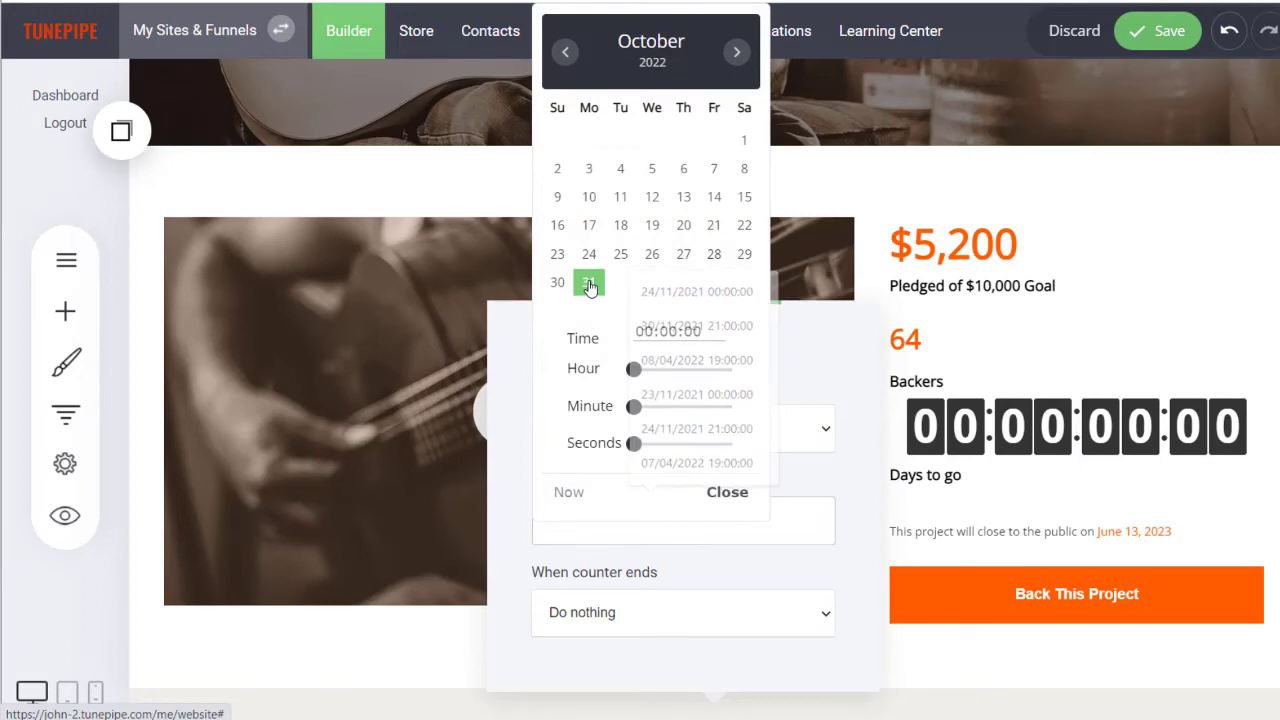
click(1220, 353)
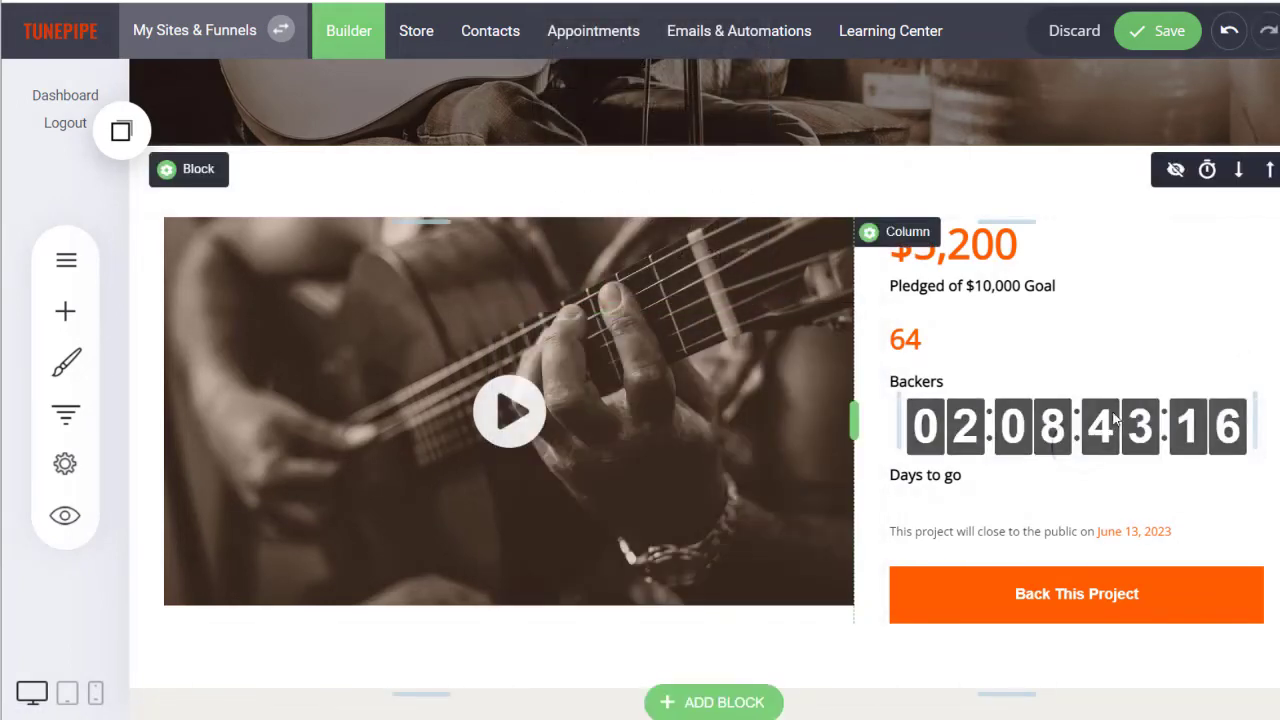
Align the countdown to the left within its column.
click(1136, 417)
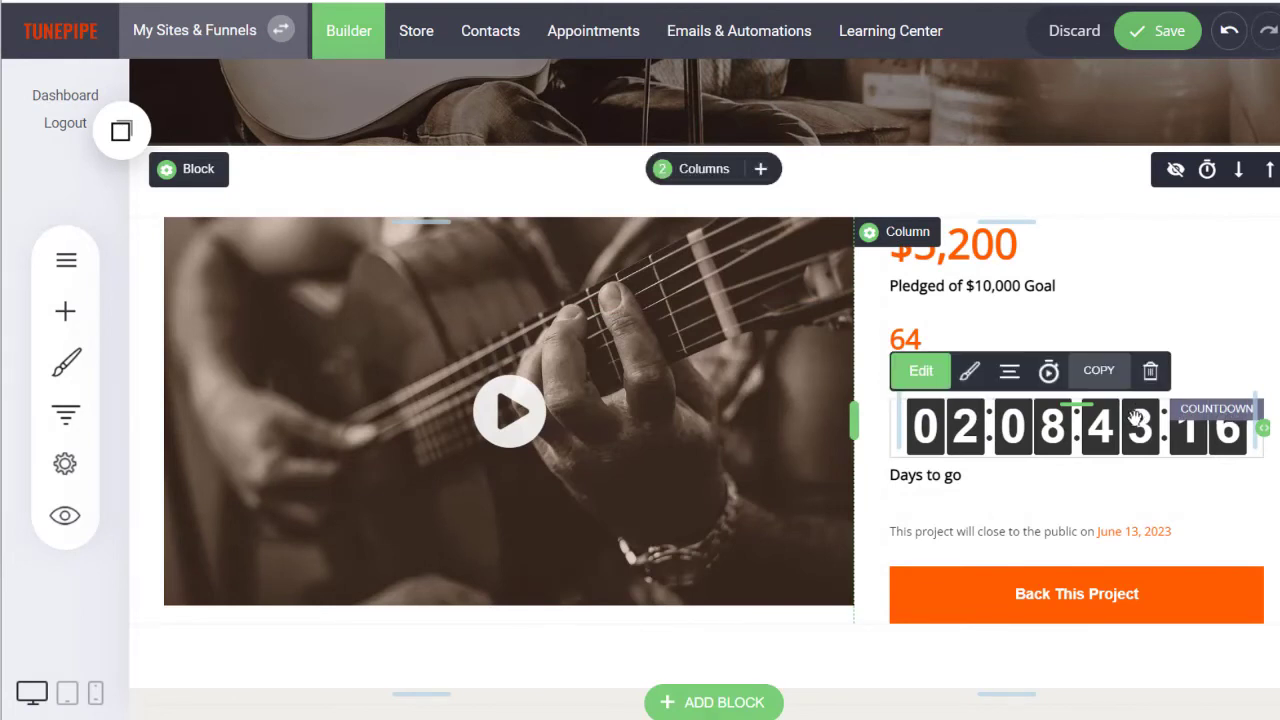
click(1009, 371)
click(1030, 210)
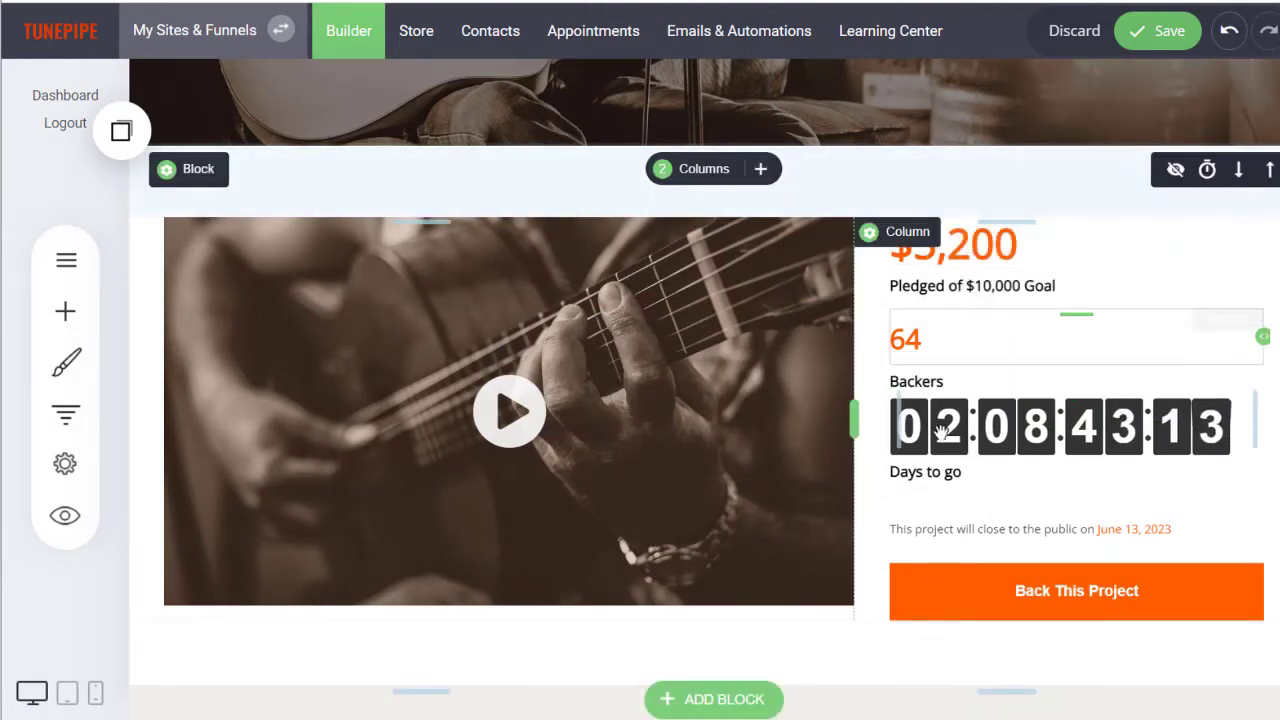
Set the countdown's background colour to white.
click(969, 372)
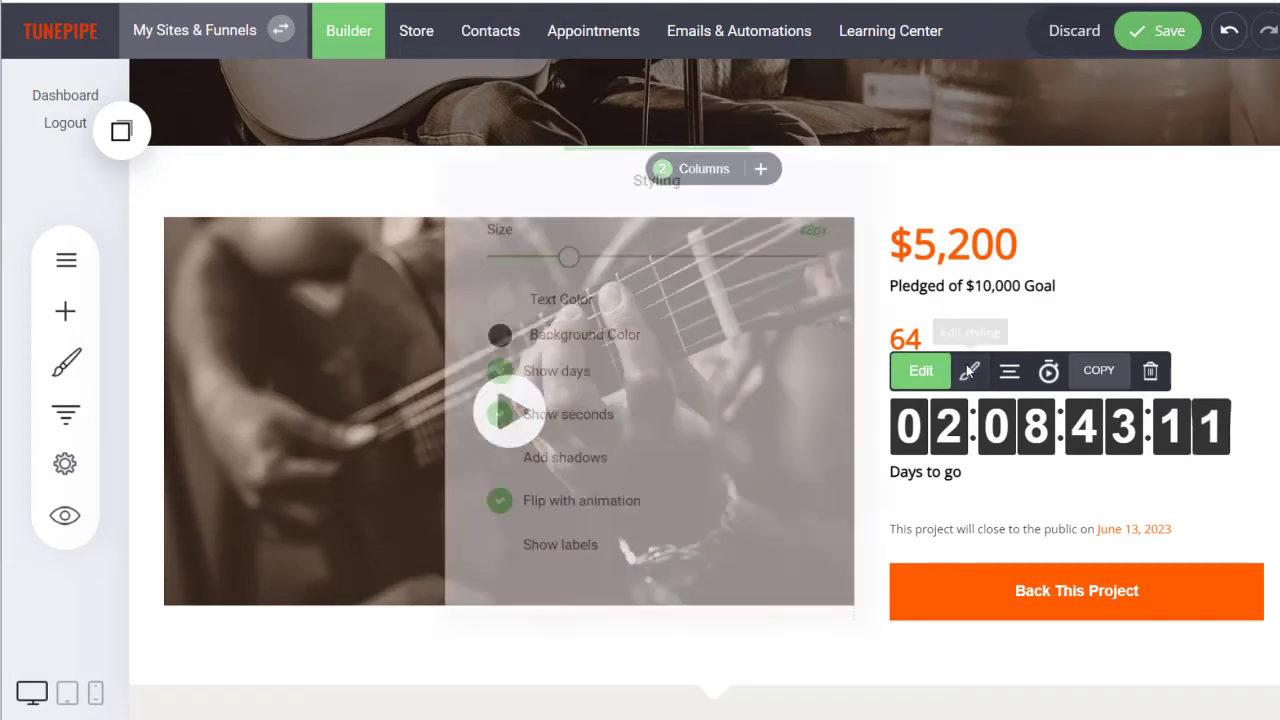
click(491, 332)
click(723, 589)
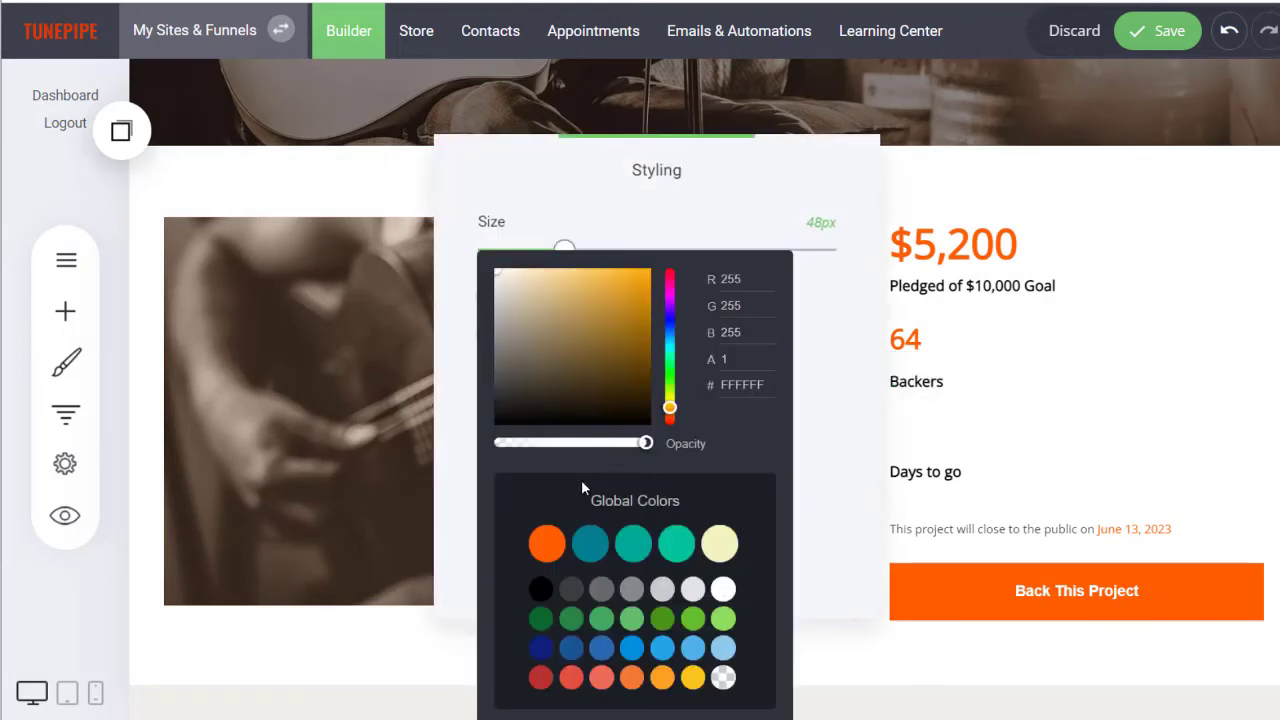
click(677, 214)
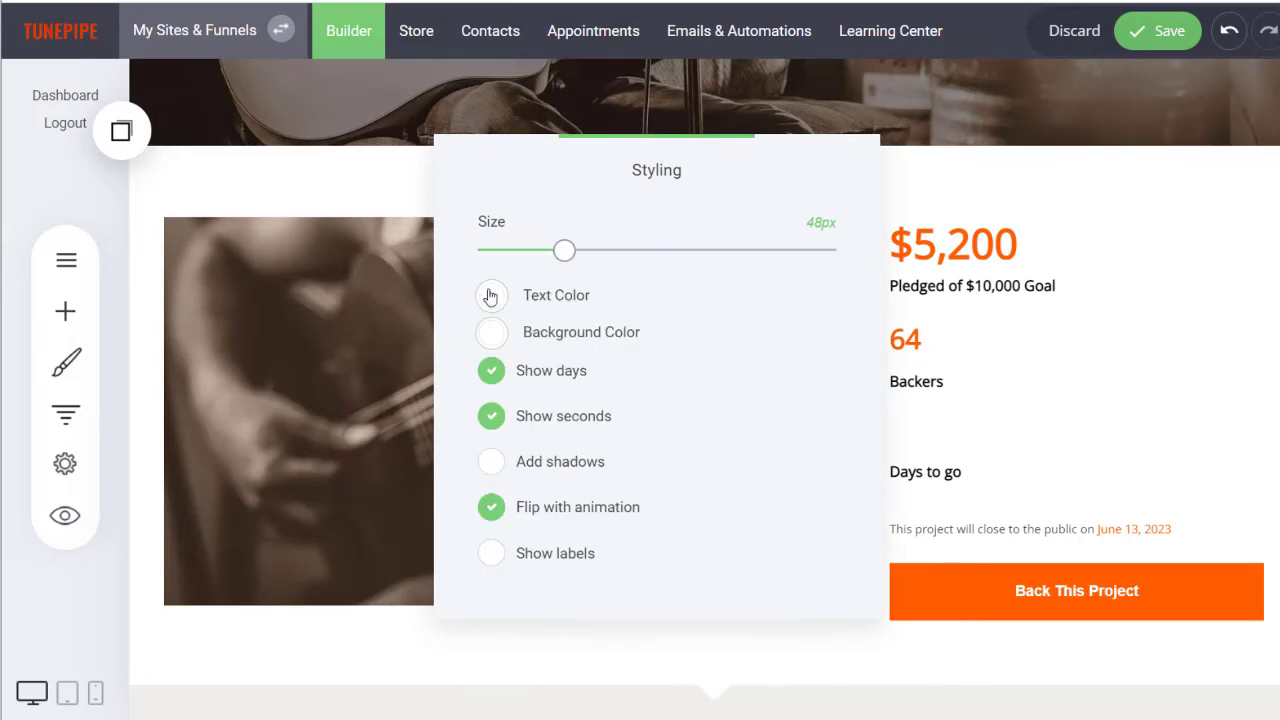
Give the countdown orange FF5C00 digits and turn on its labels.
click(491, 295)
click(546, 548)
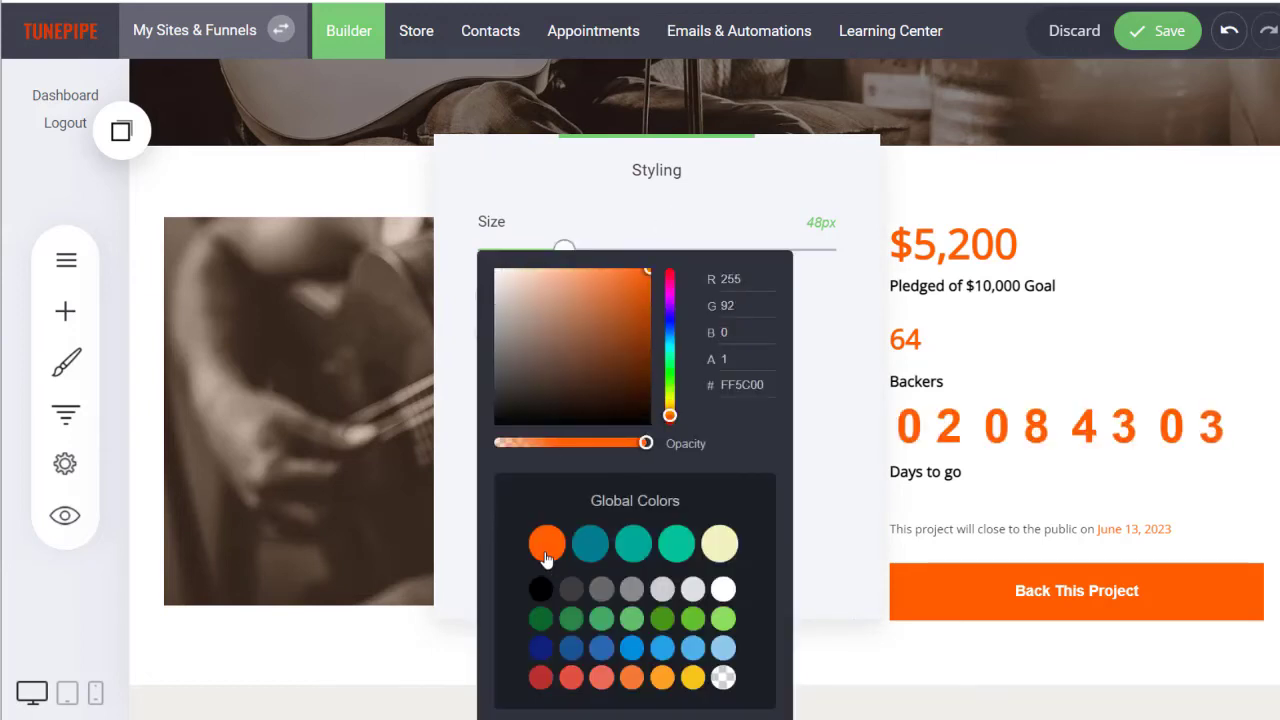
click(817, 288)
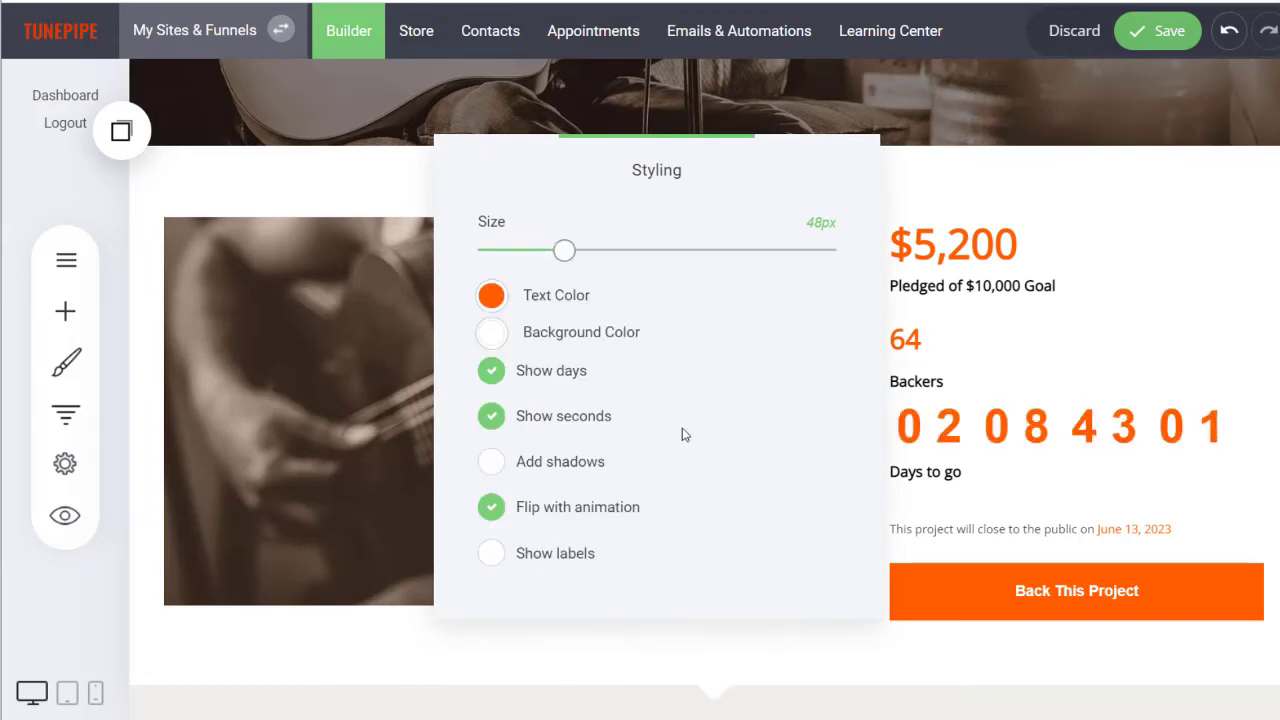
click(494, 555)
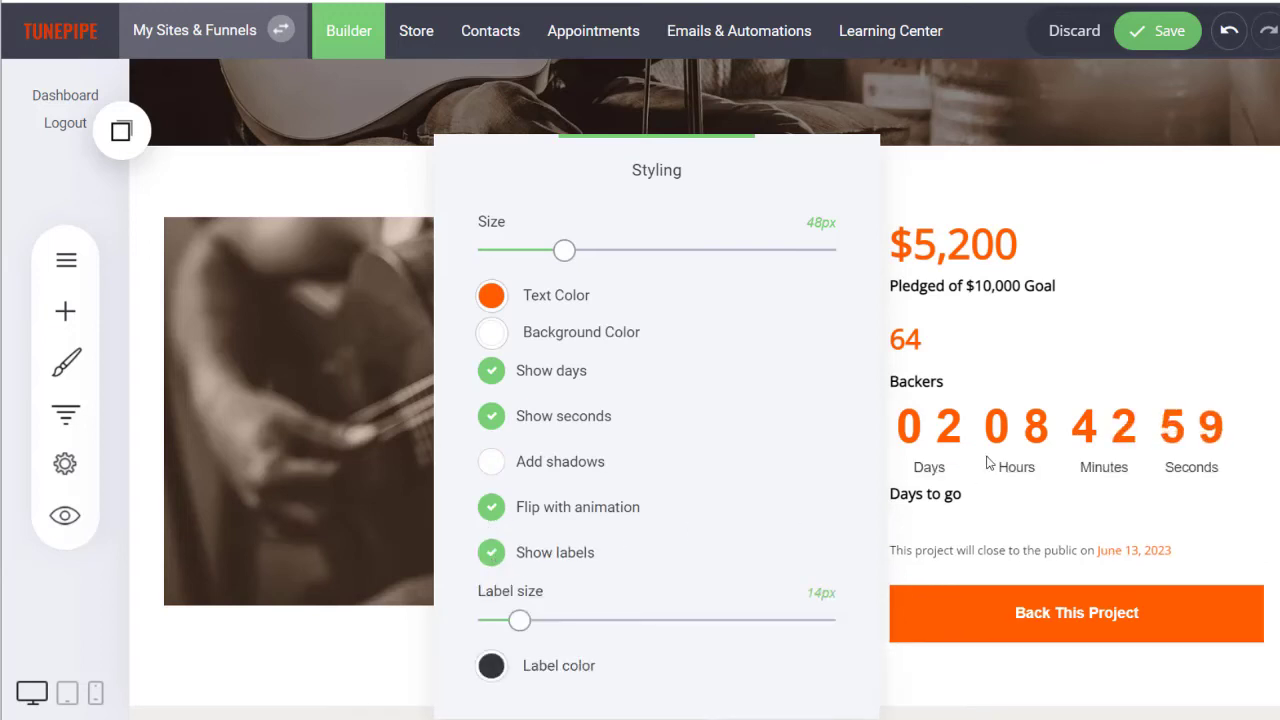
click(934, 507)
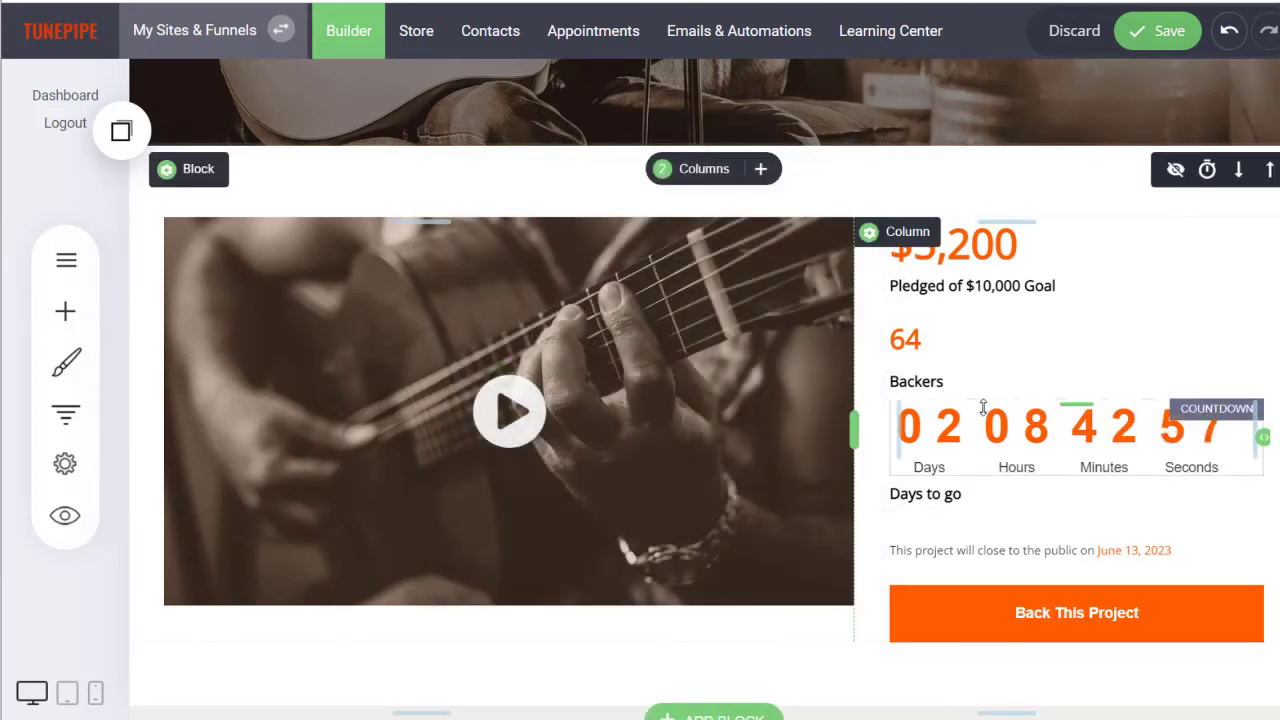
Increase the spacing above the countdown and save the page.
drag(983, 407, 984, 422)
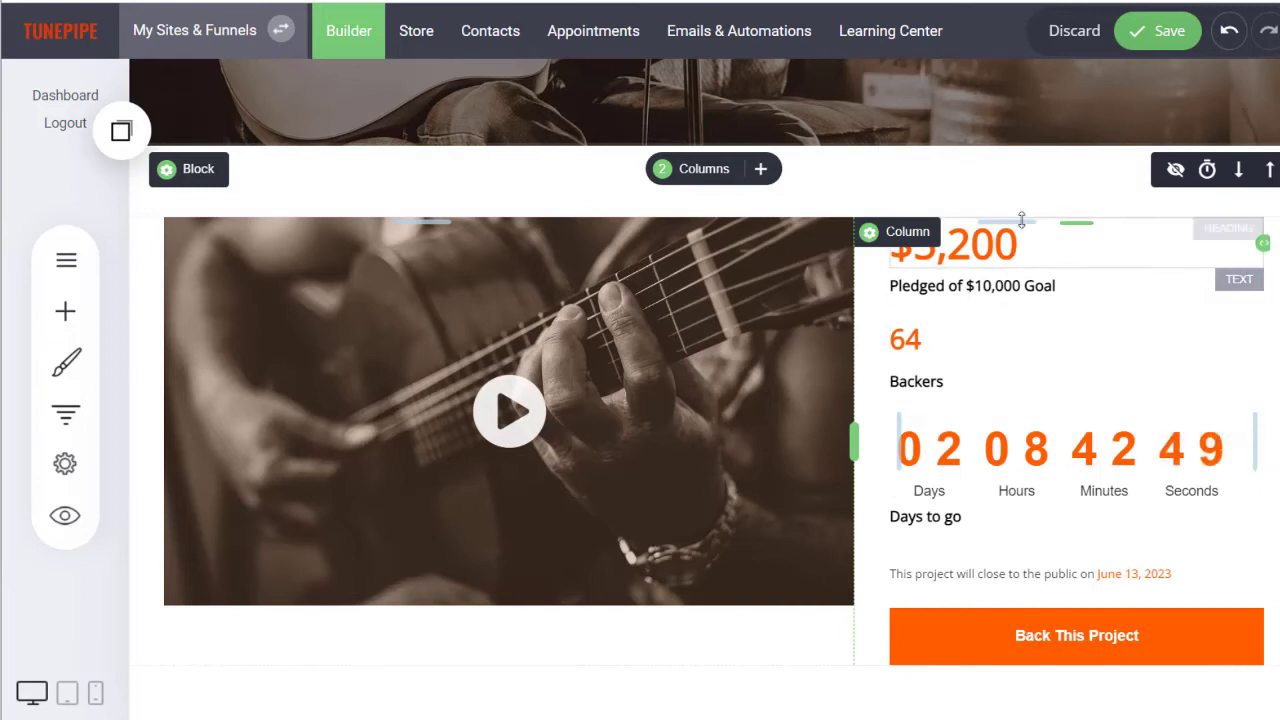
click(1147, 44)
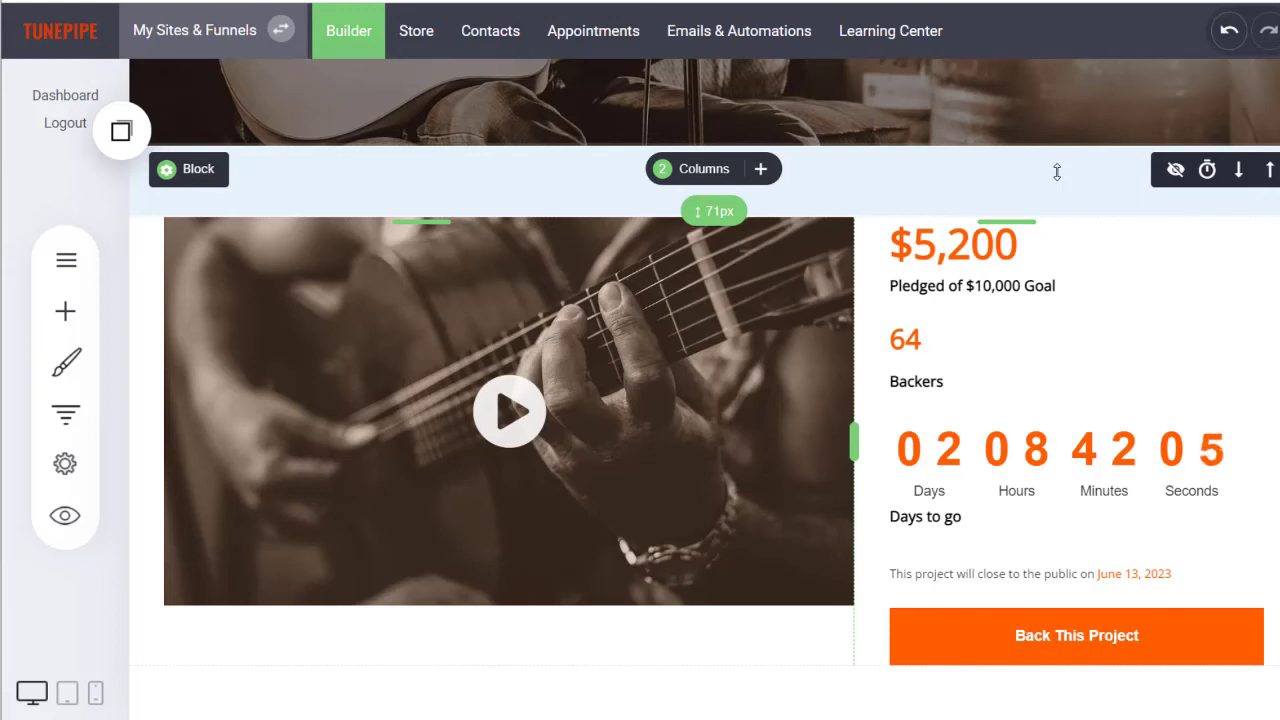
Change the pledged-amount heading above the $10,000 goal text to $1,200.
click(957, 254)
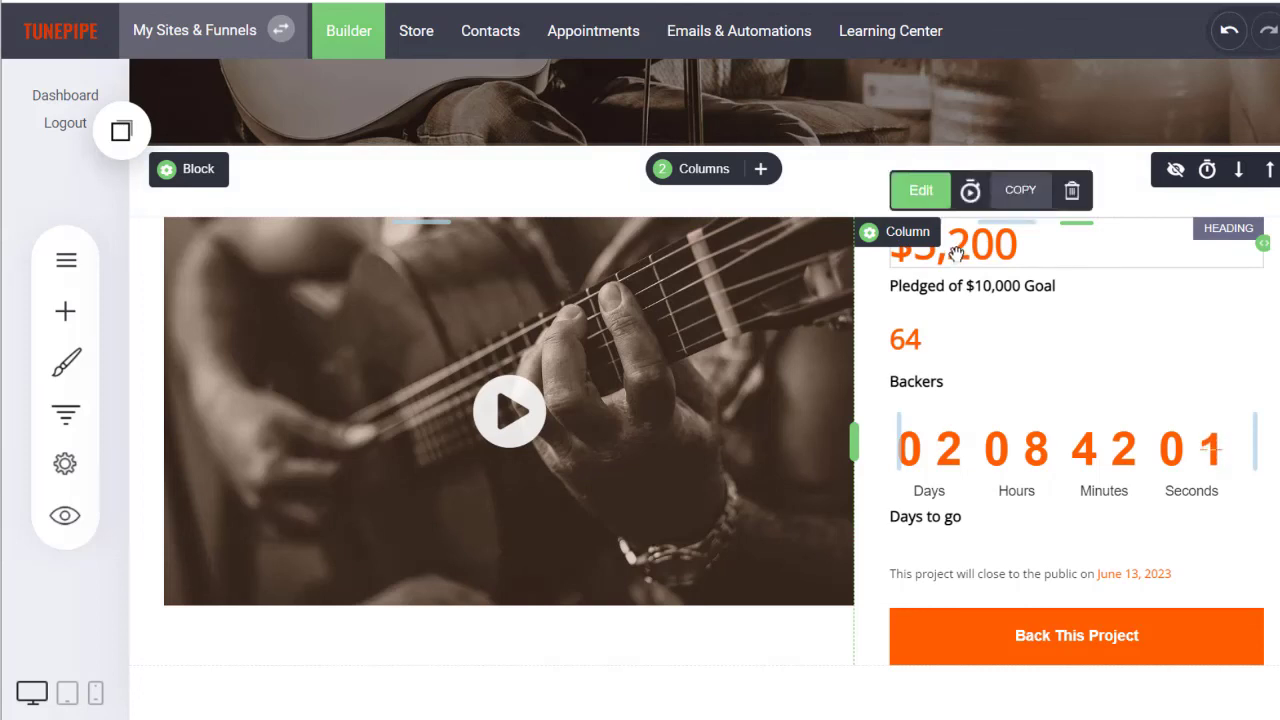
click(929, 250)
drag(929, 250, 917, 243)
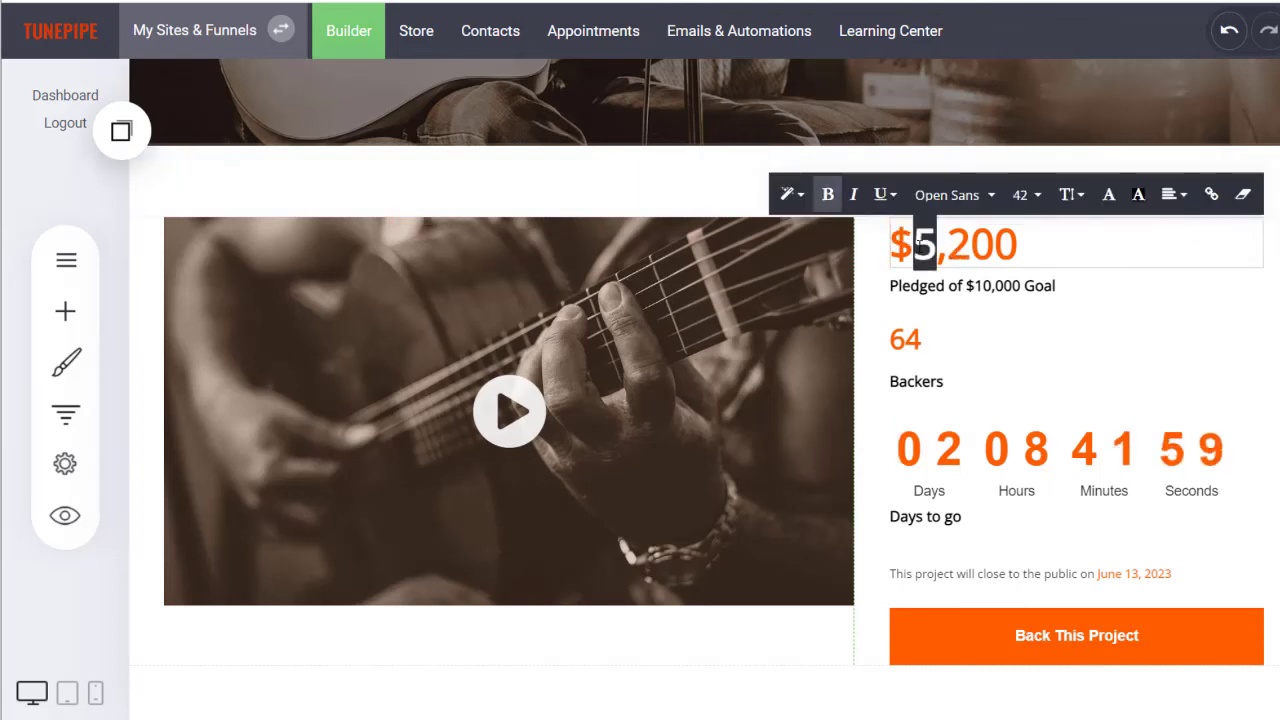
text(1)
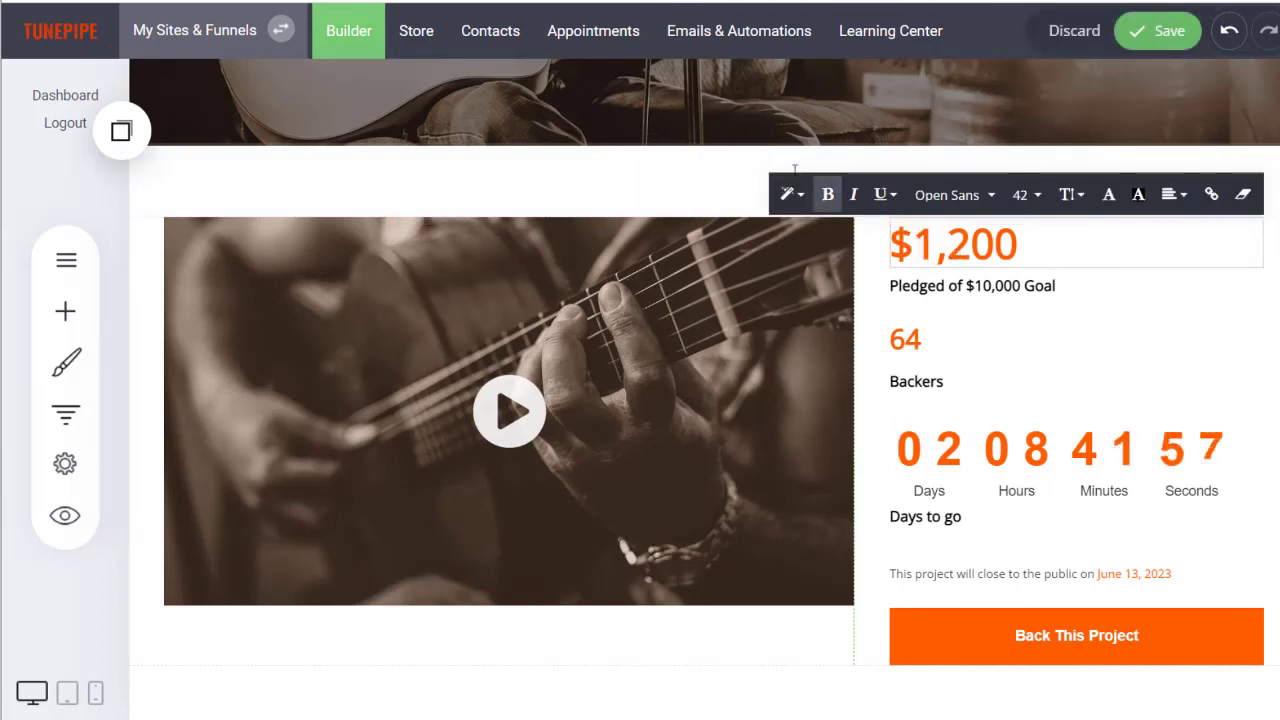
click(593, 186)
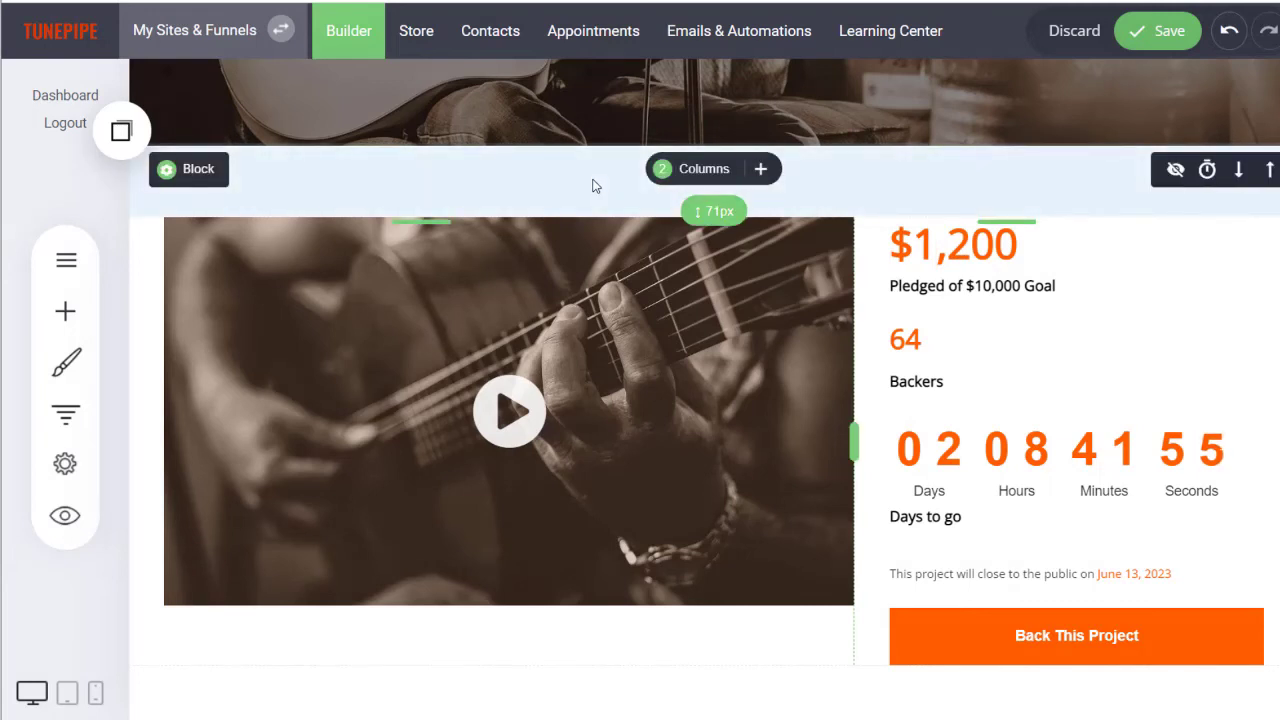
Change the backers number to 01 and save the page.
click(921, 334)
drag(923, 335, 876, 328)
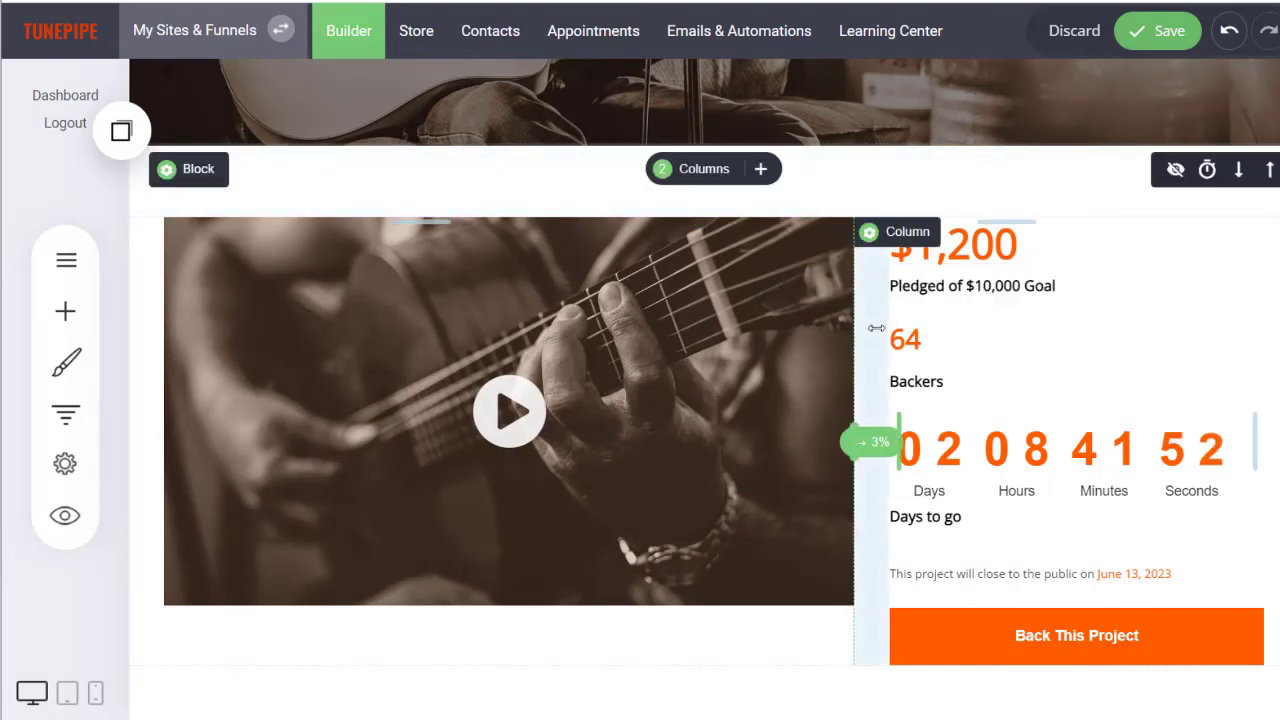
click(957, 331)
drag(957, 331, 889, 337)
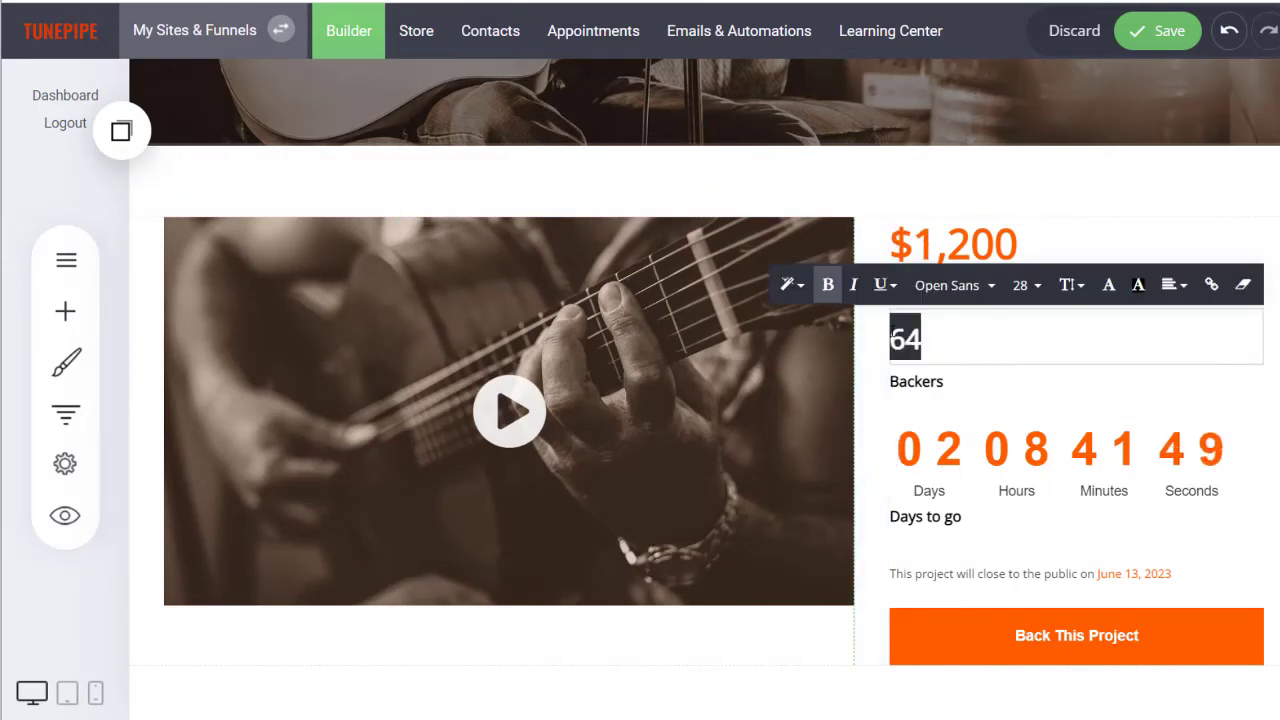
text(01)
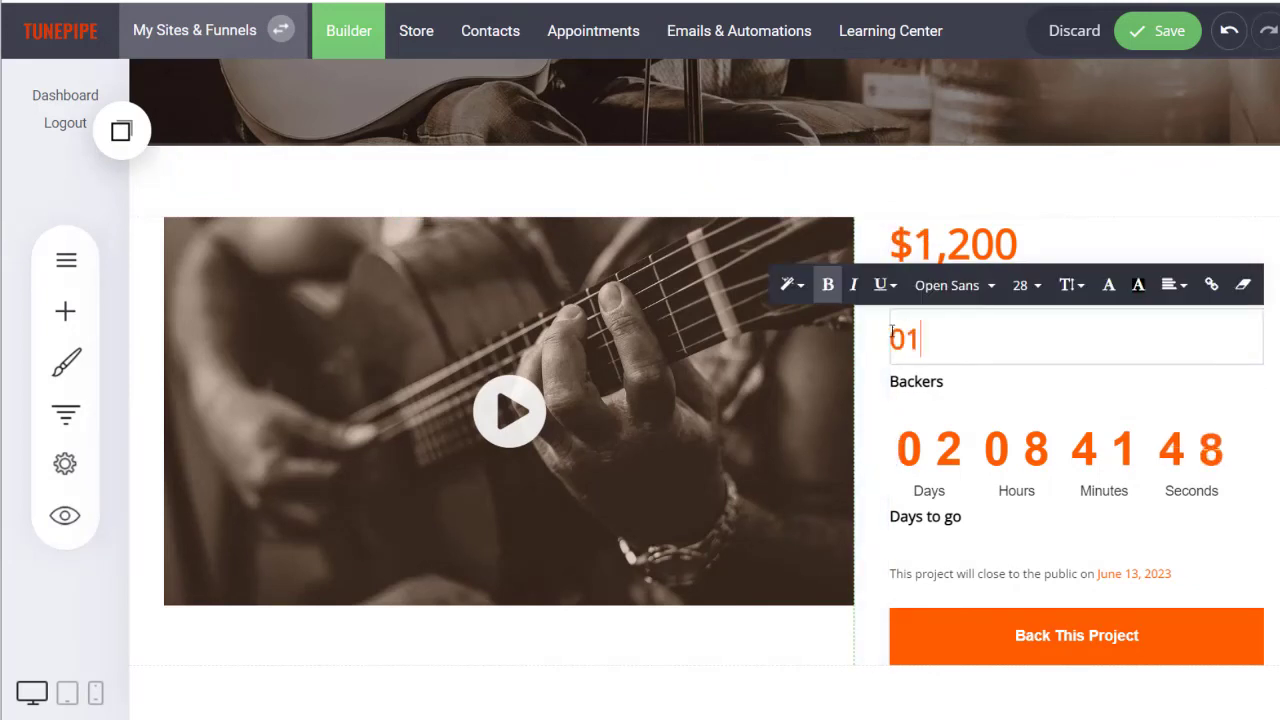
click(762, 200)
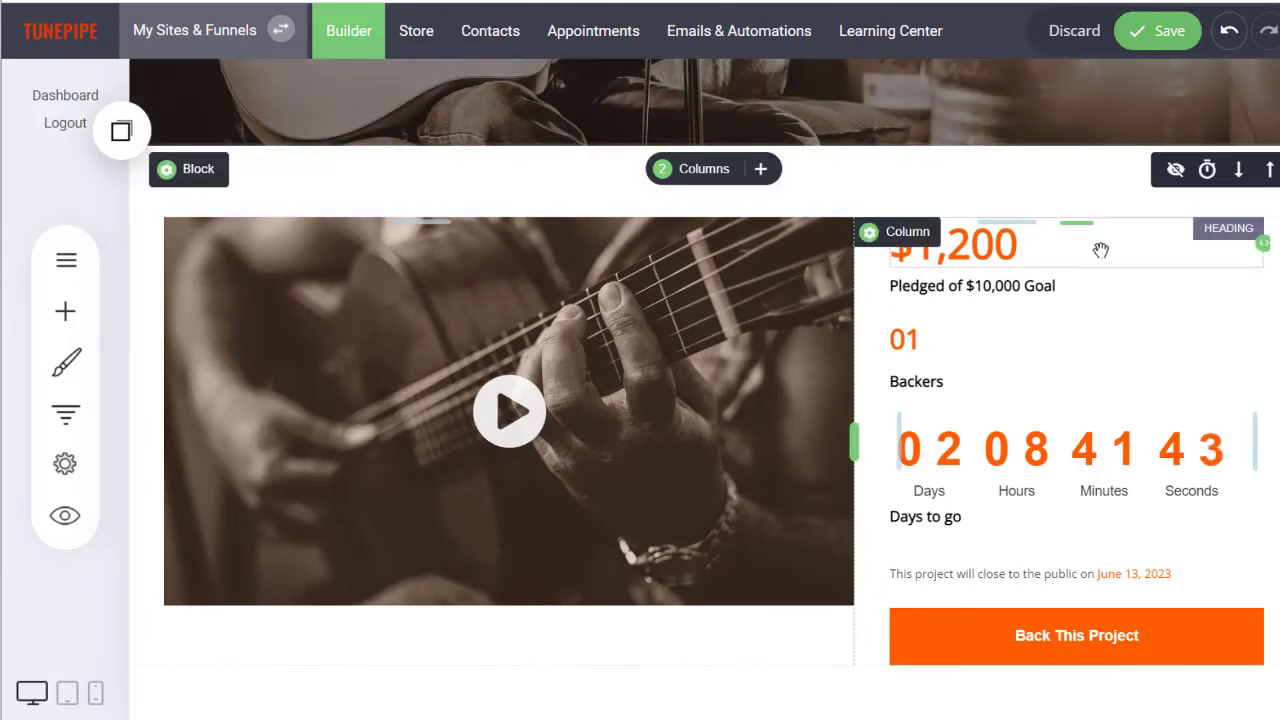
click(1157, 44)
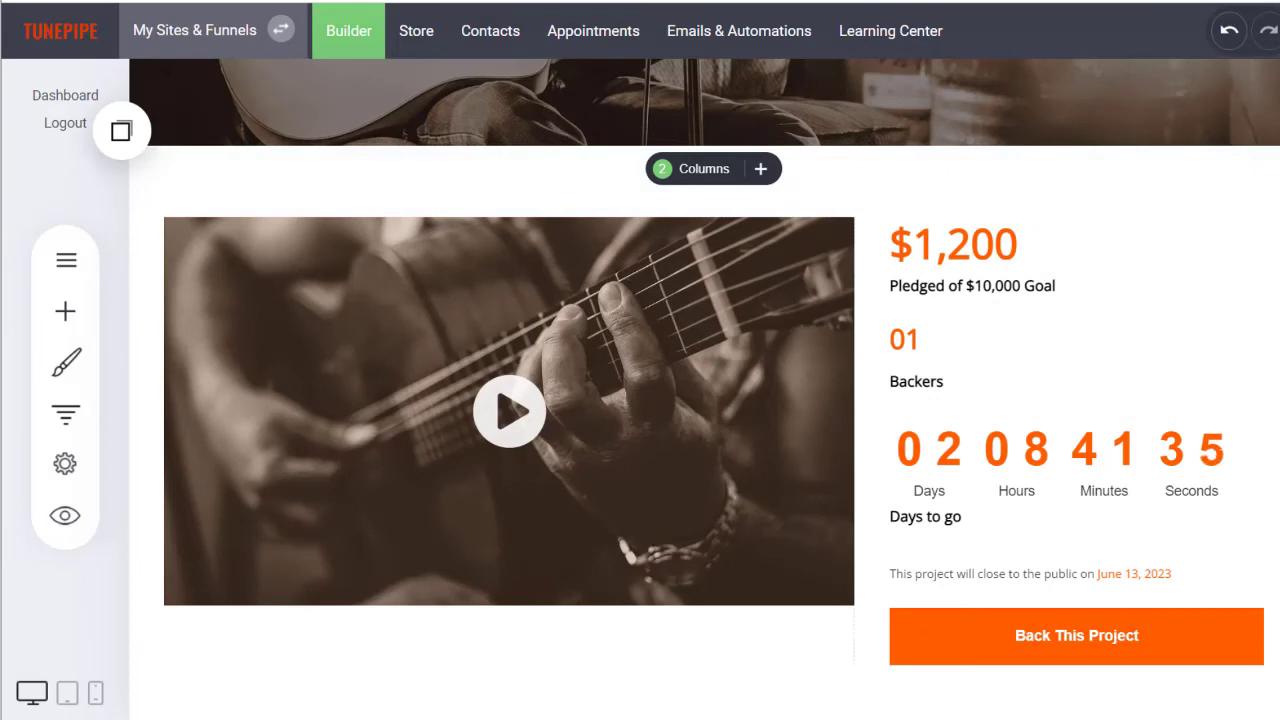
Review the page from the pledge section down to the FAQ and return to the Funding Packages cards.
scroll(705, 390, down, 8)
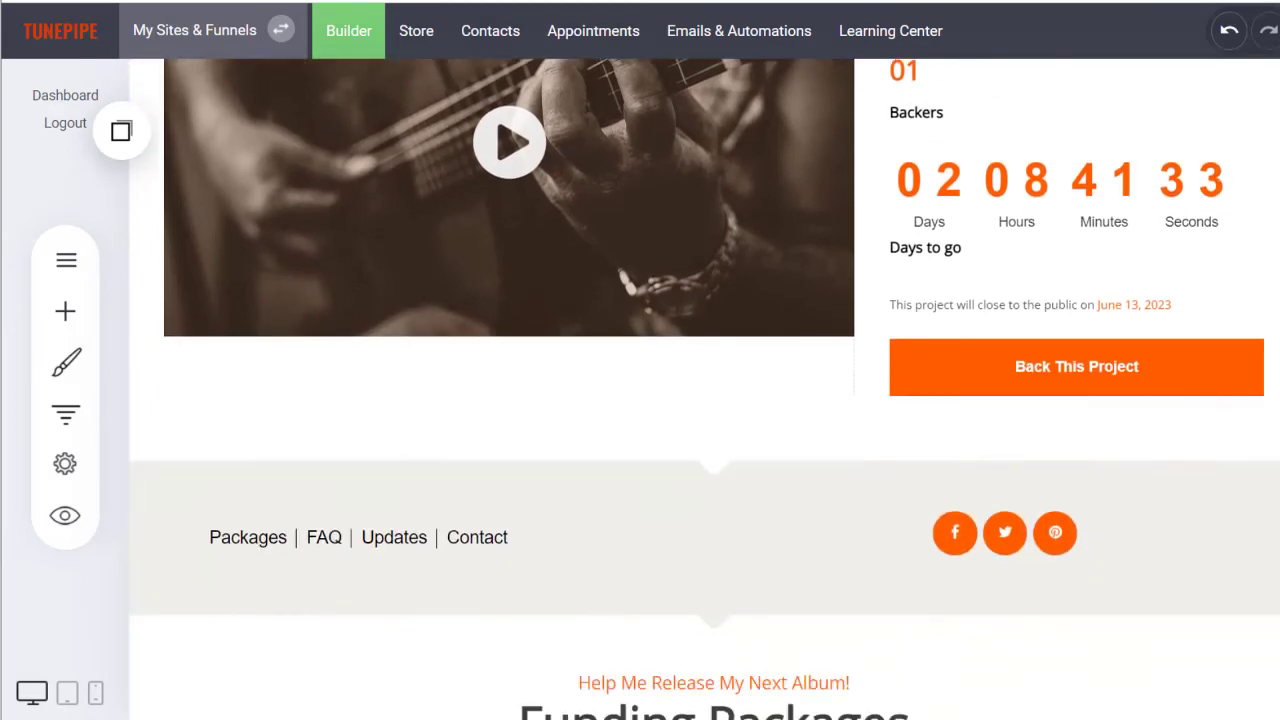
scroll(705, 390, down, 1)
scroll(705, 390, up, 2)
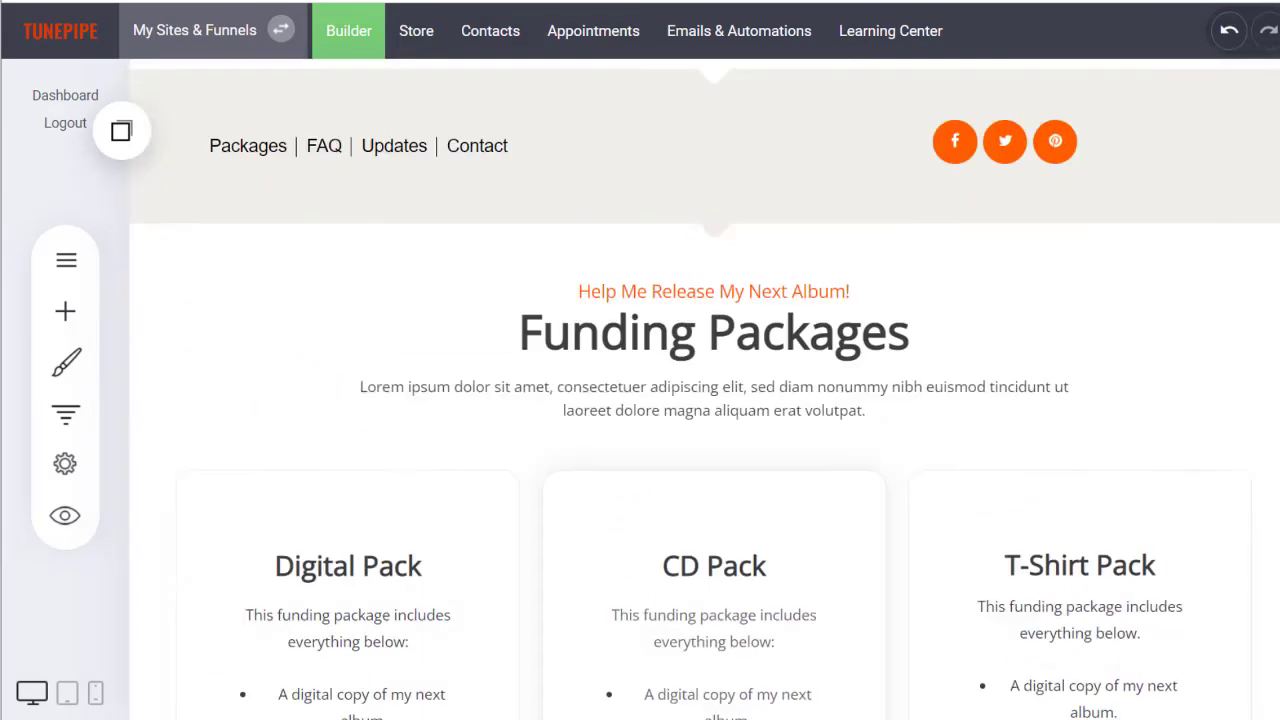
scroll(705, 390, down, 5)
scroll(705, 390, down, 15)
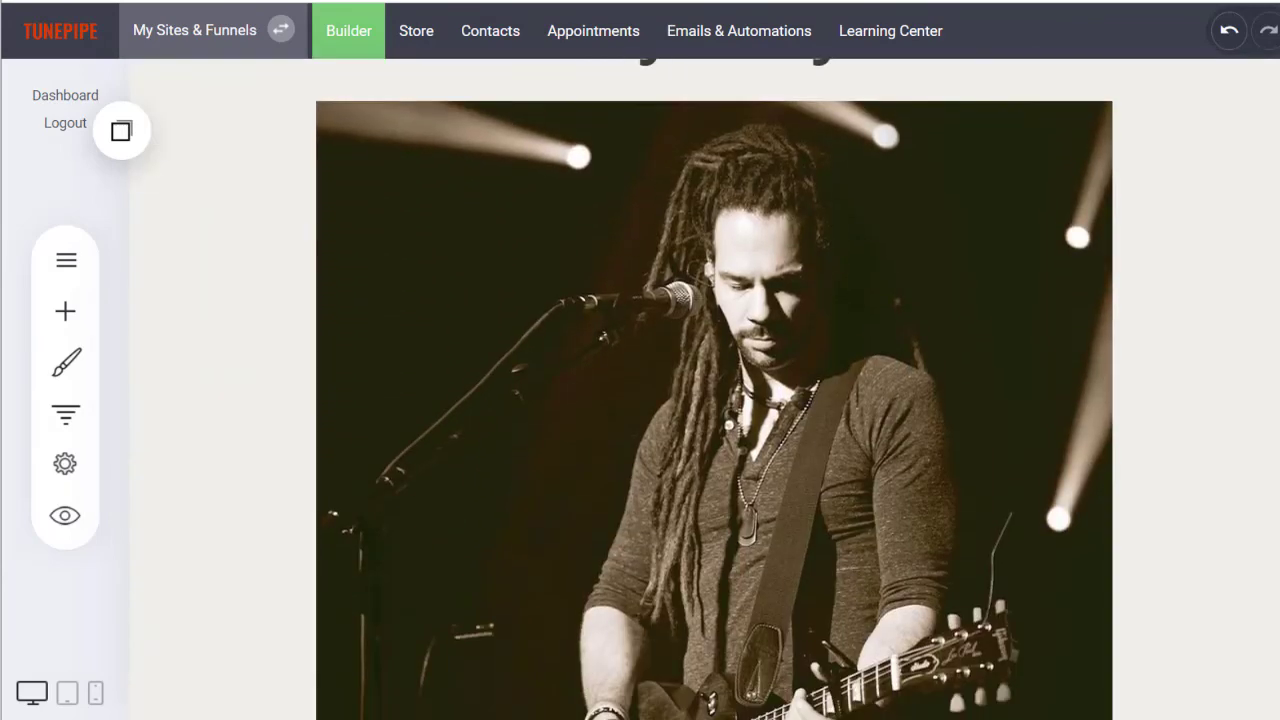
scroll(705, 390, down, 15)
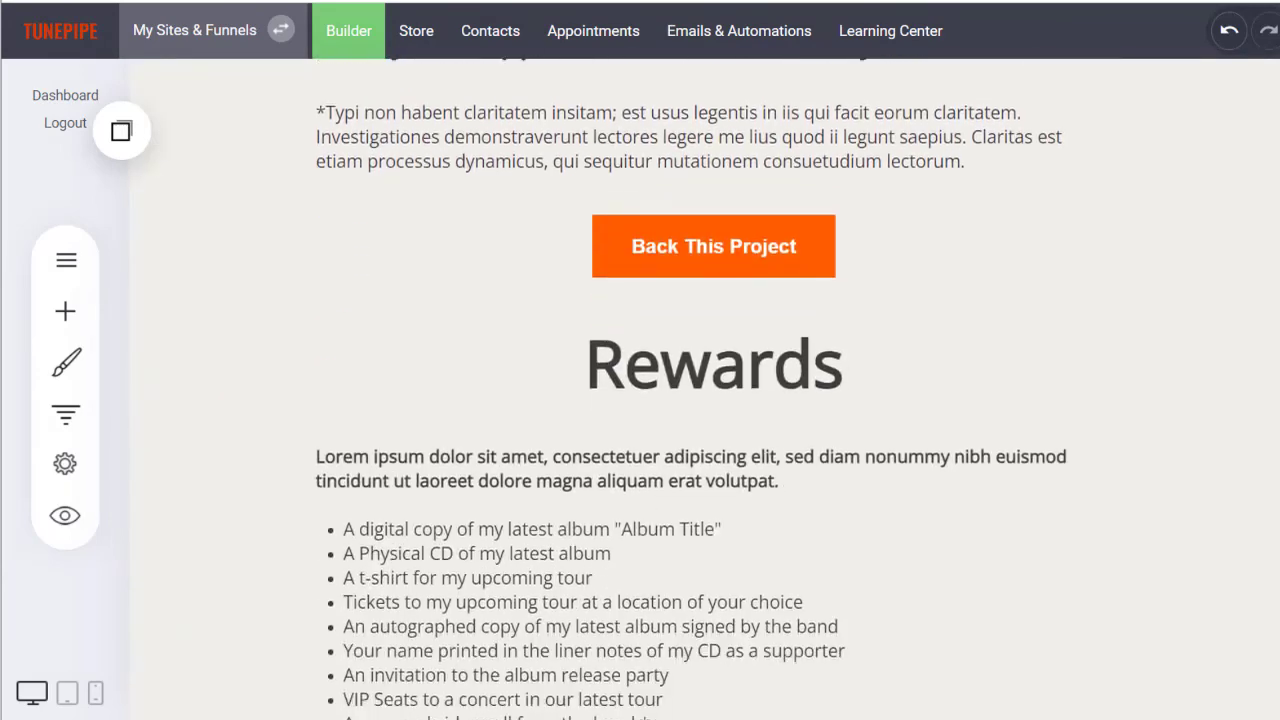
scroll(705, 390, down, 3)
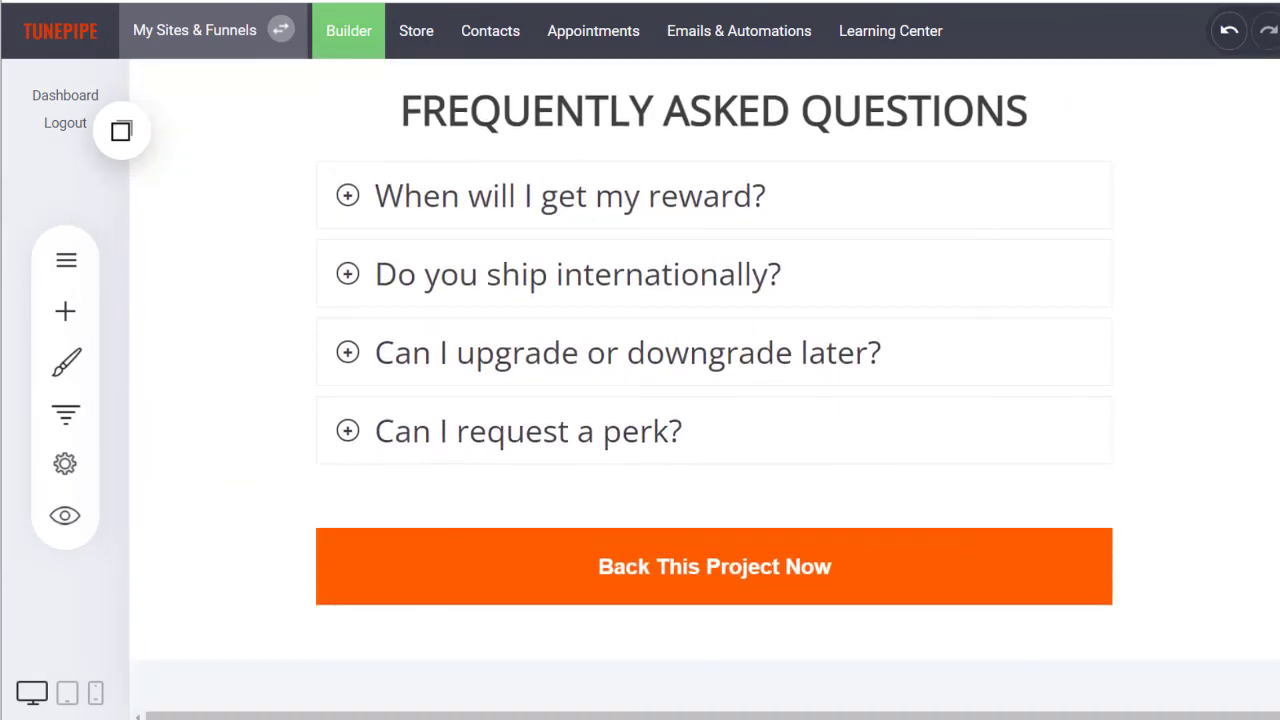
scroll(705, 390, up, 20)
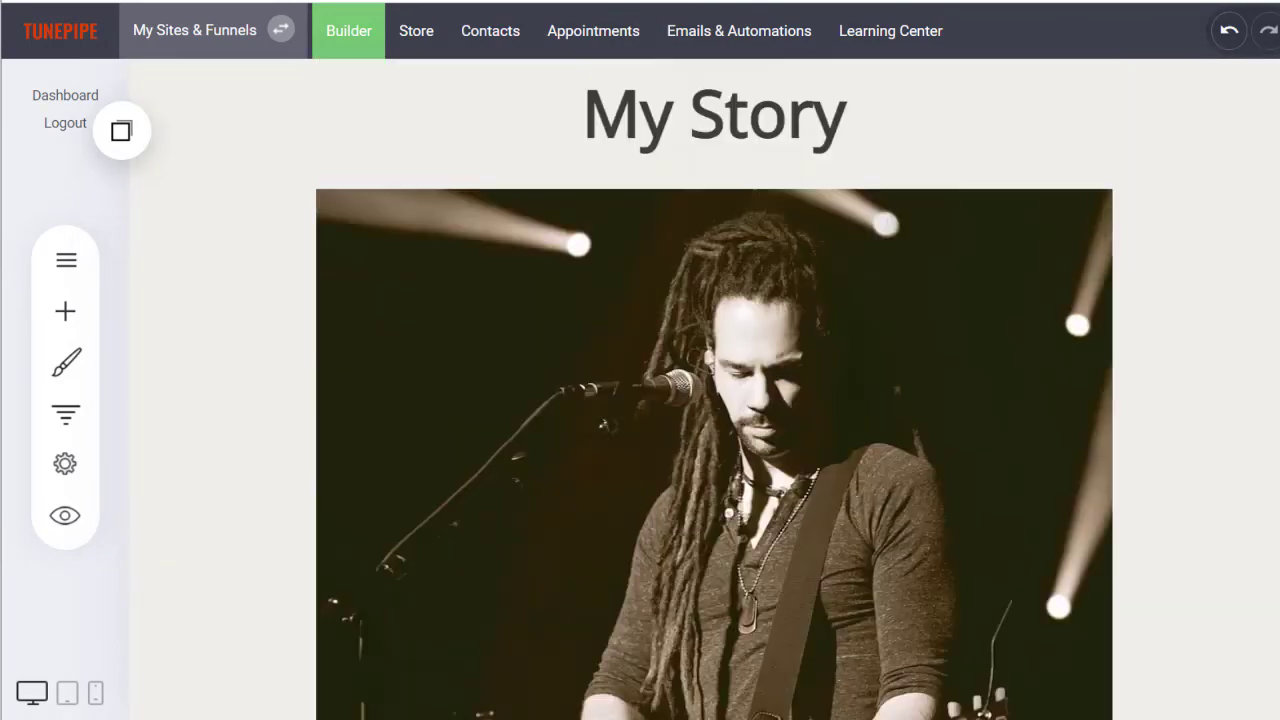
scroll(775, 386, up, 3)
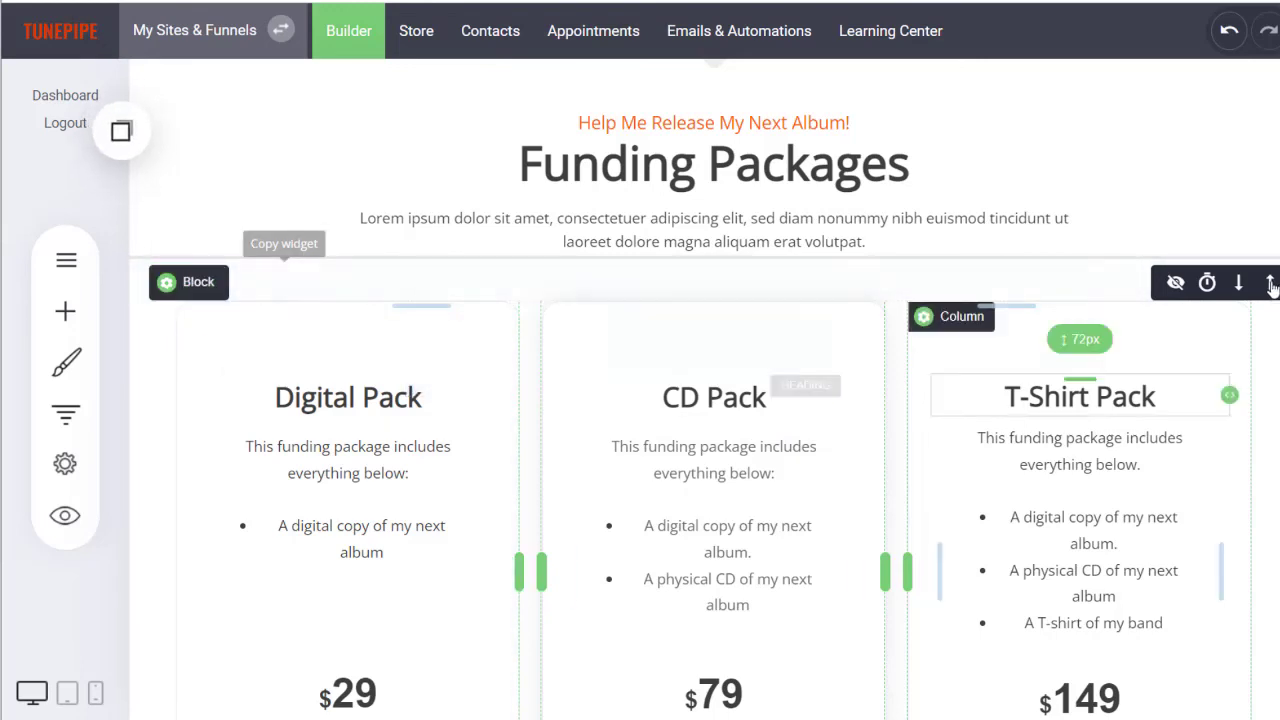
Place the most recently copied container at the Funding Packages cards and look over the surrounding sections.
click(120, 131)
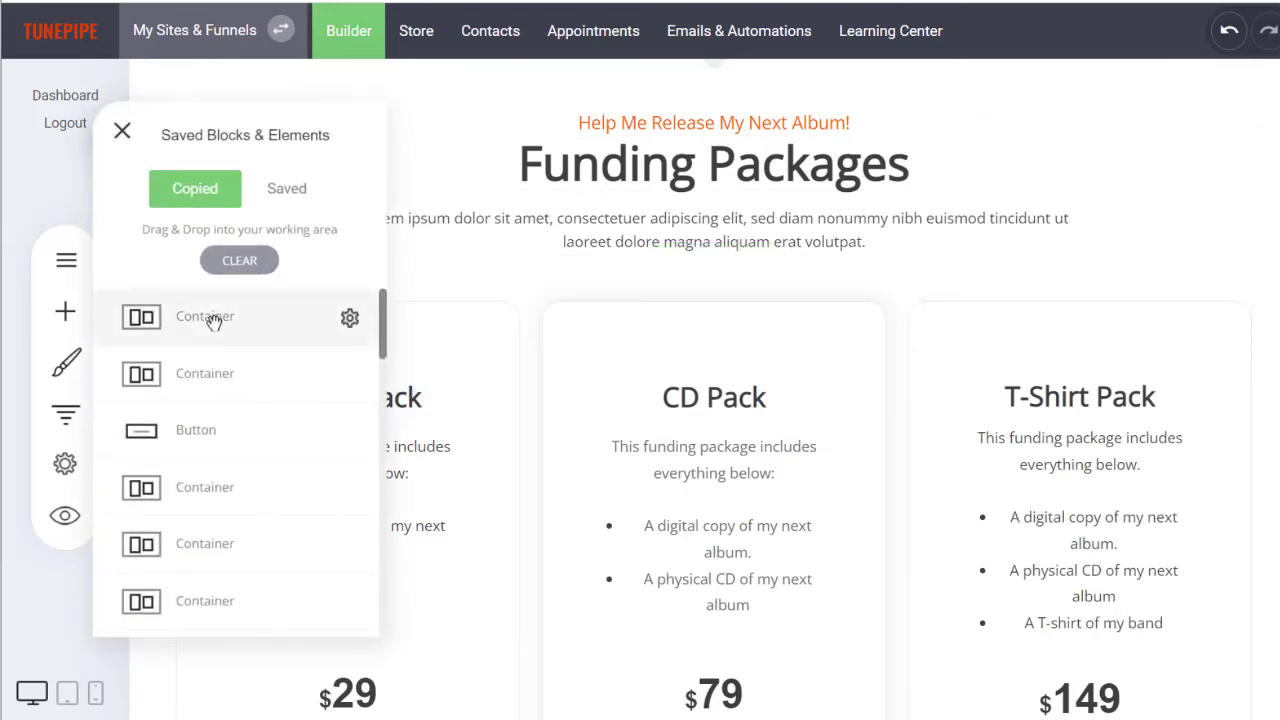
drag(214, 318, 537, 283)
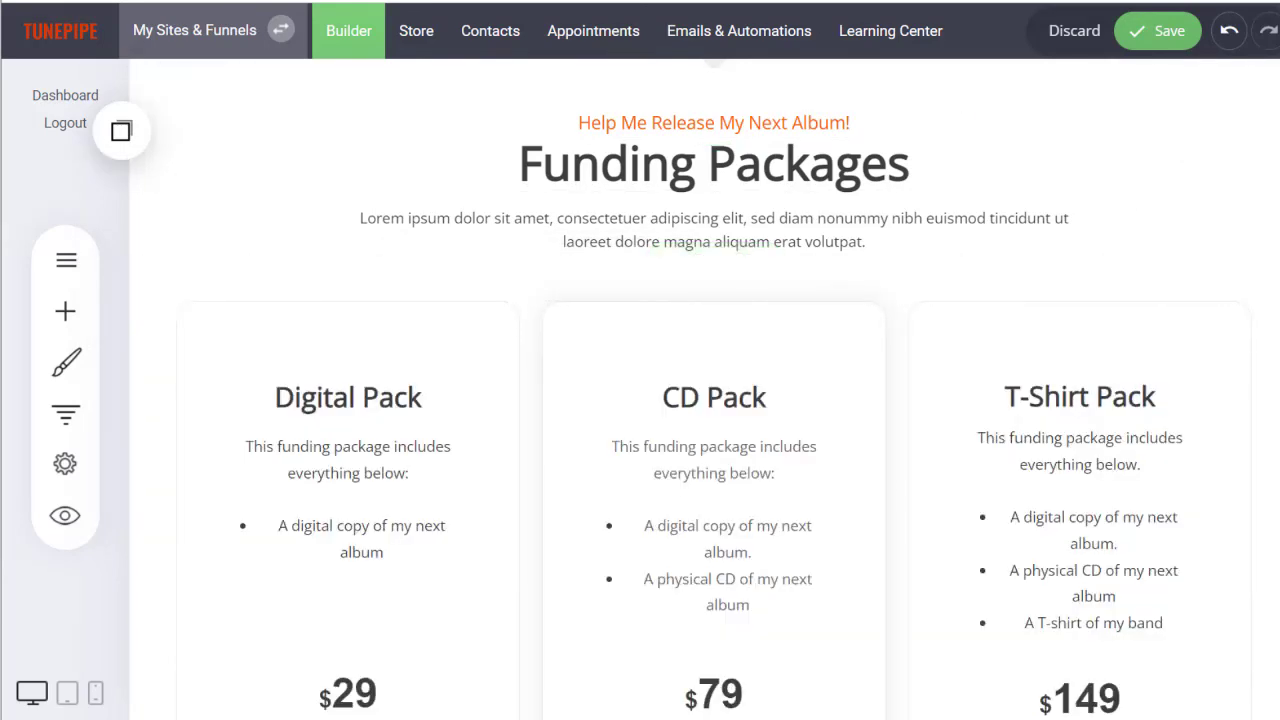
scroll(1135, 192, down, 8)
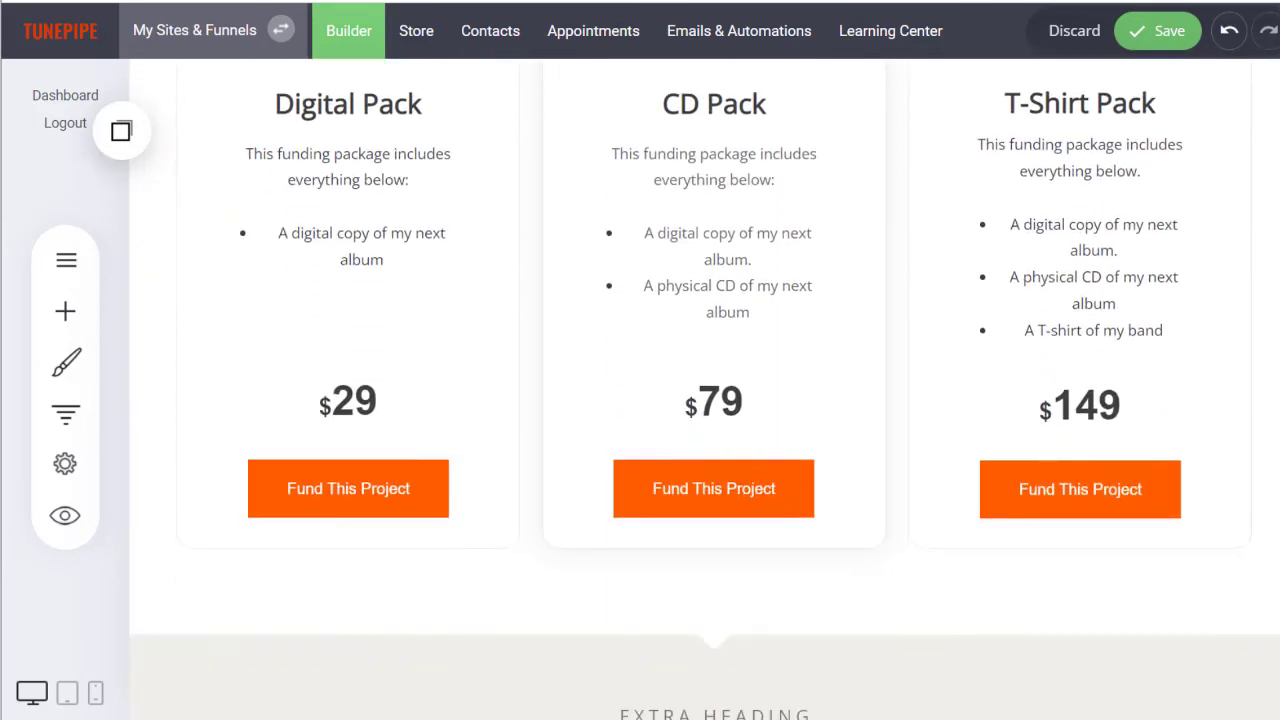
scroll(705, 389, up, 10)
scroll(705, 400, up, 10)
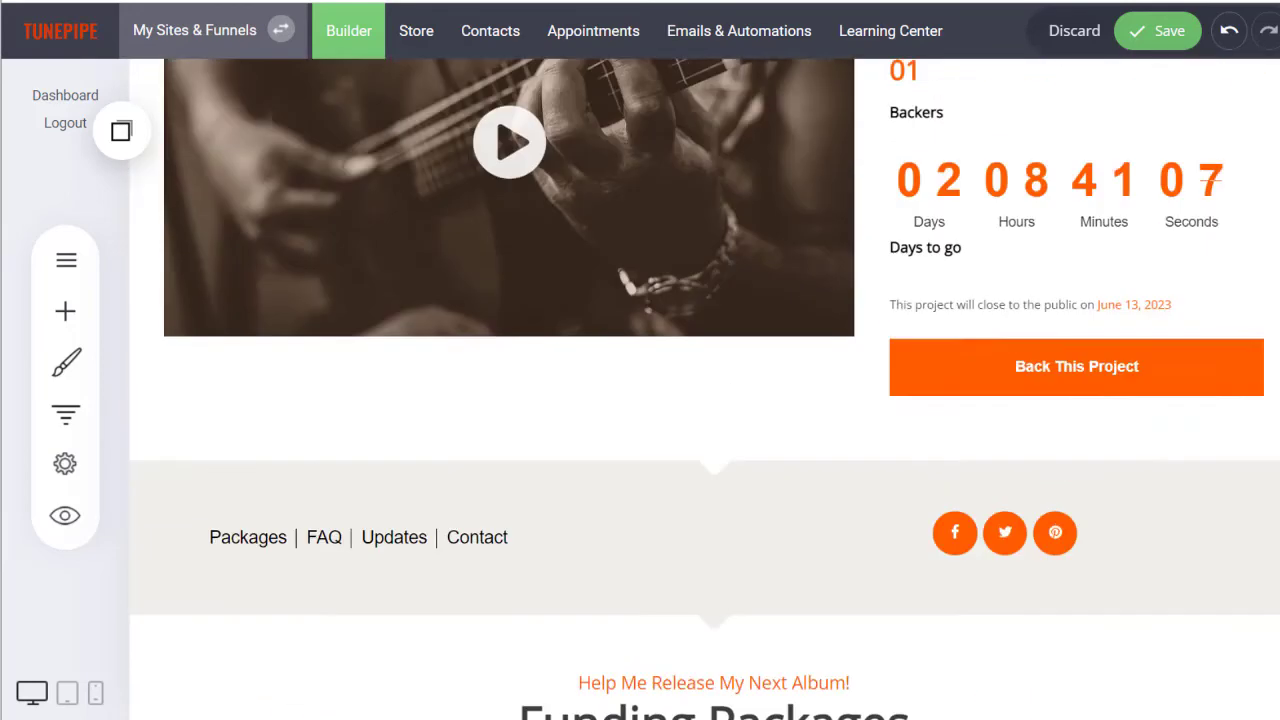